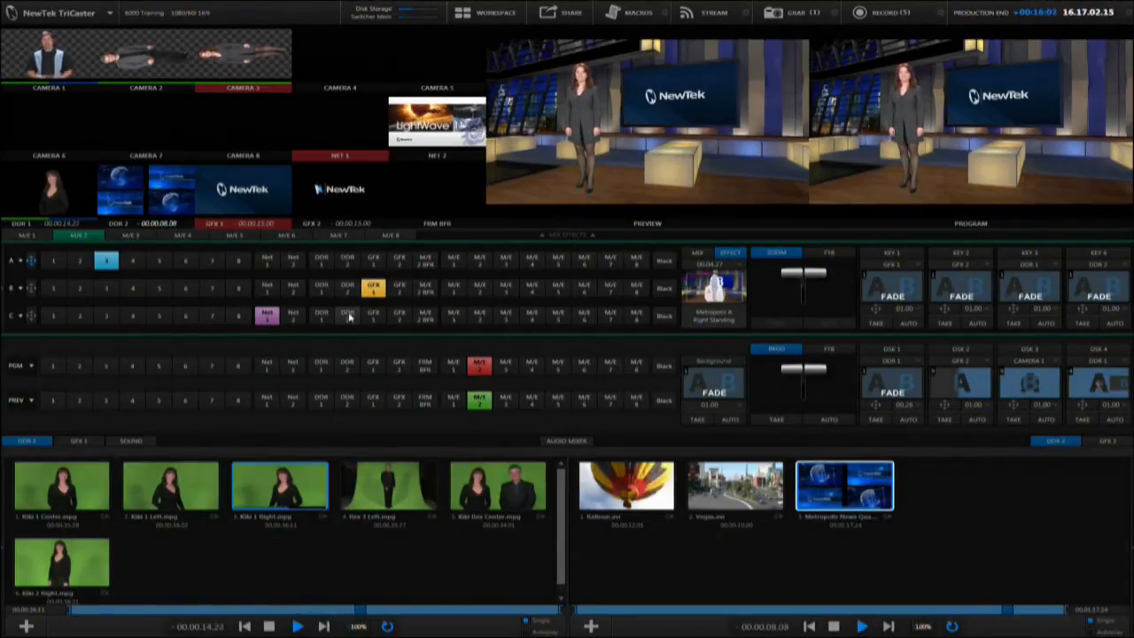
Assign DDR 2 to input C of M/E 2, and put M/E 3 on both program and preview
left_click(348, 316)
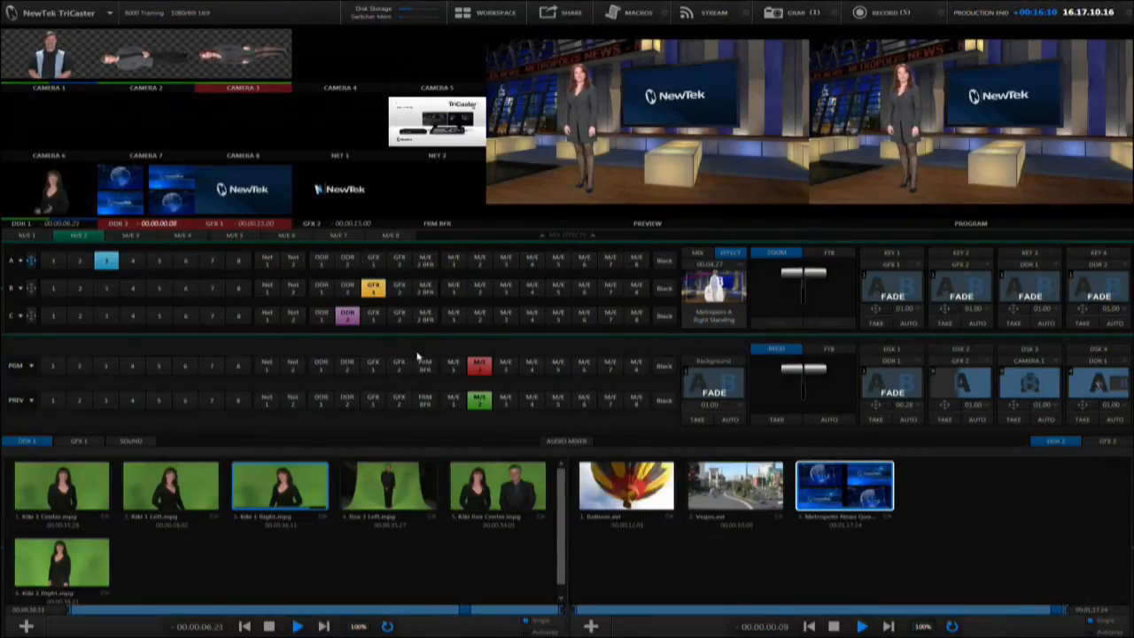
left_click(506, 365)
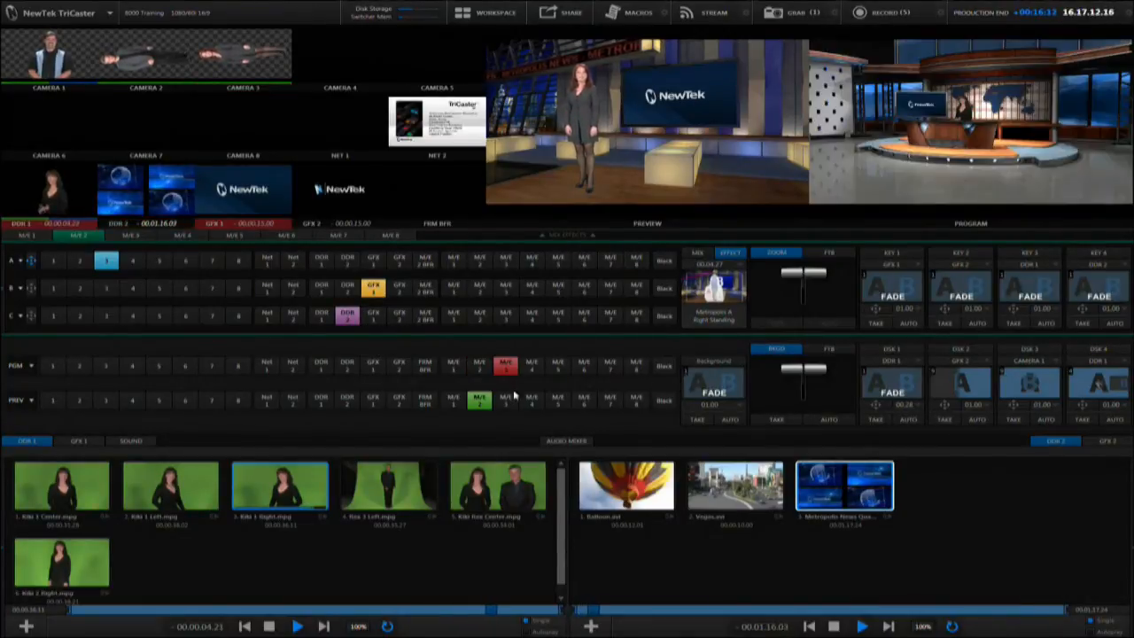
left_click(506, 400)
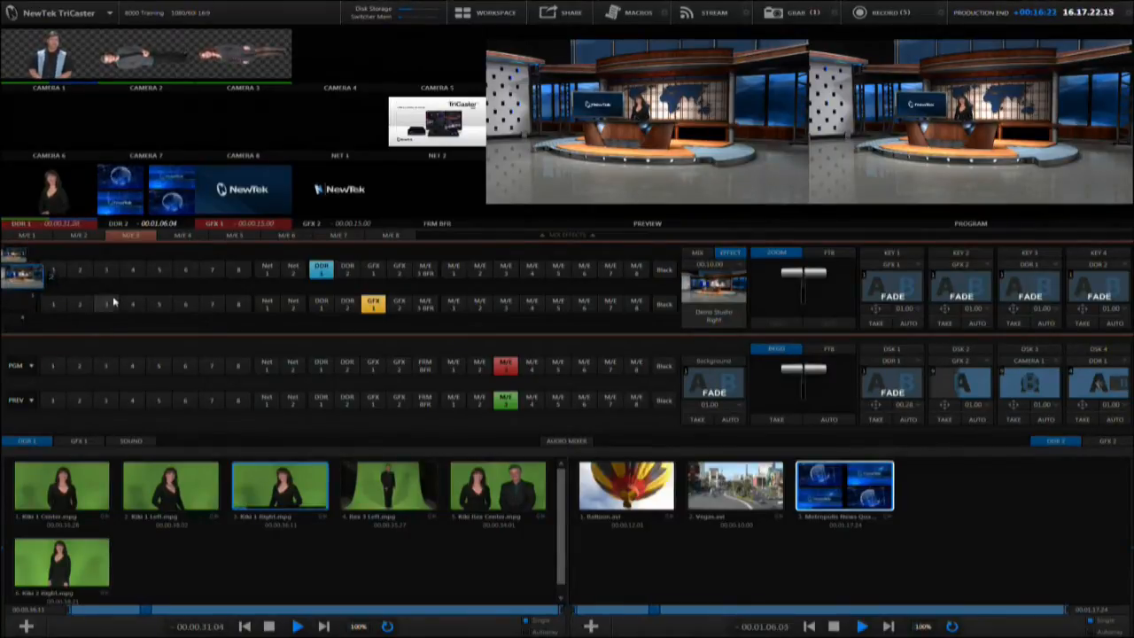
Load the Metropolis A Right Rear LiveSet into M/E 3 and assign camera 2 to its input A
left_click(742, 310)
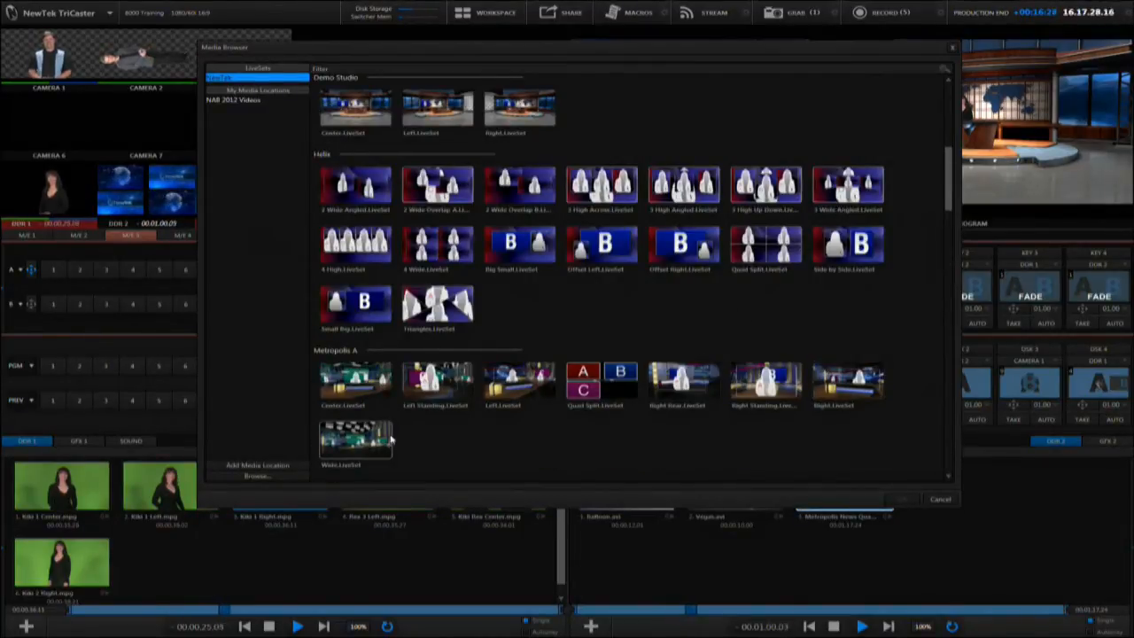
double_click(683, 382)
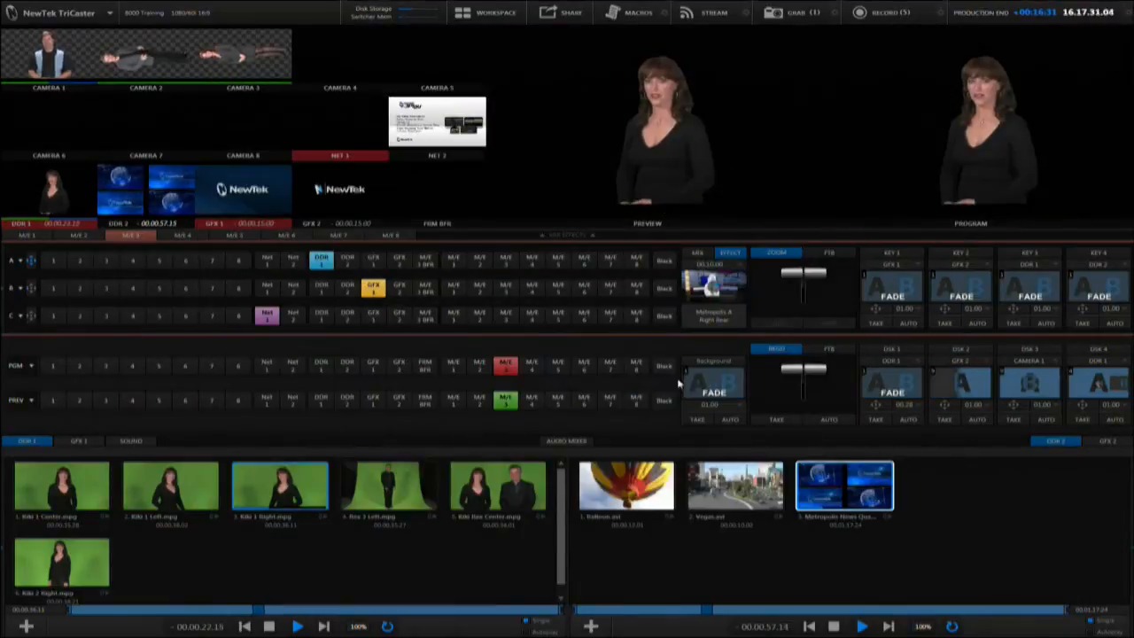
left_click(80, 262)
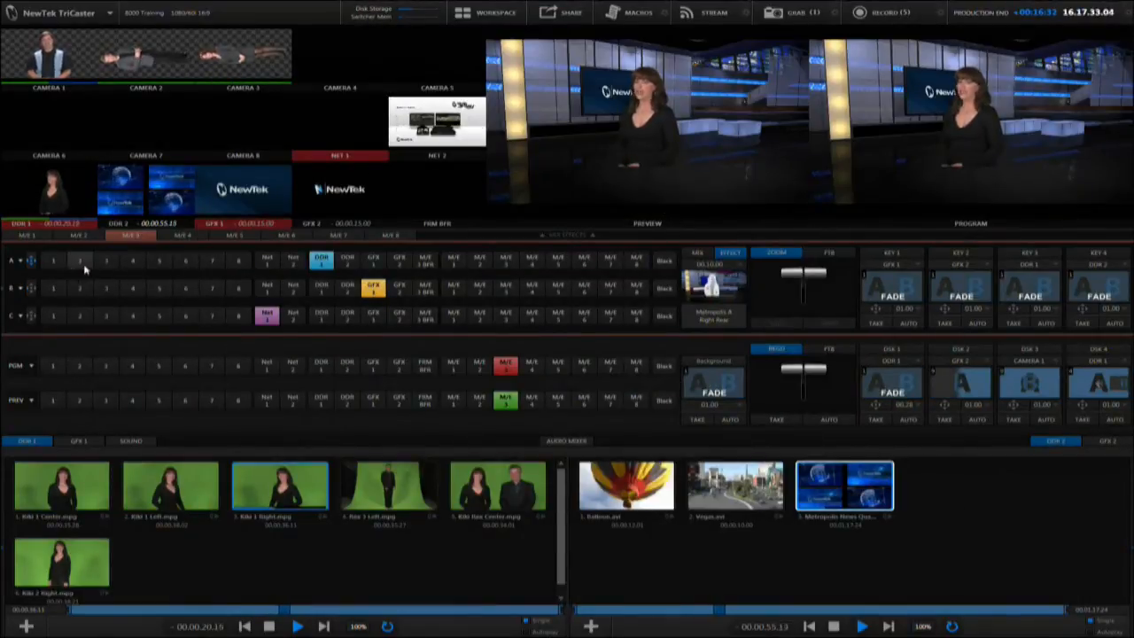
Rotate M/E 3's input A to 90 on Z, scale it to about 48.5%, and position it at about 86.6, 15.3
left_click(31, 262)
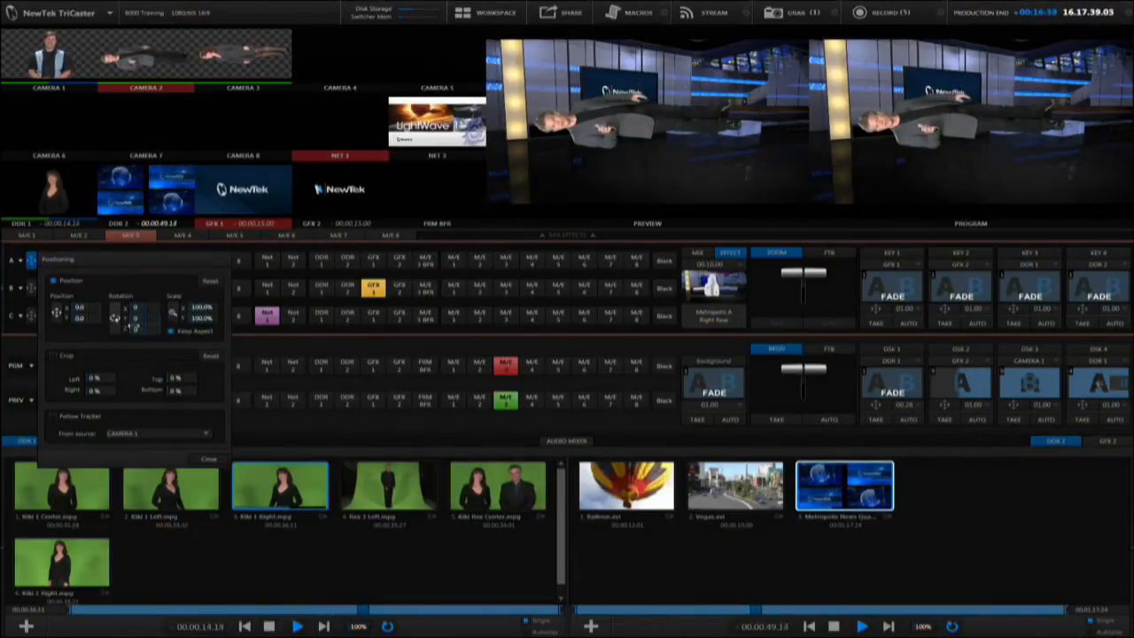
key("Return")
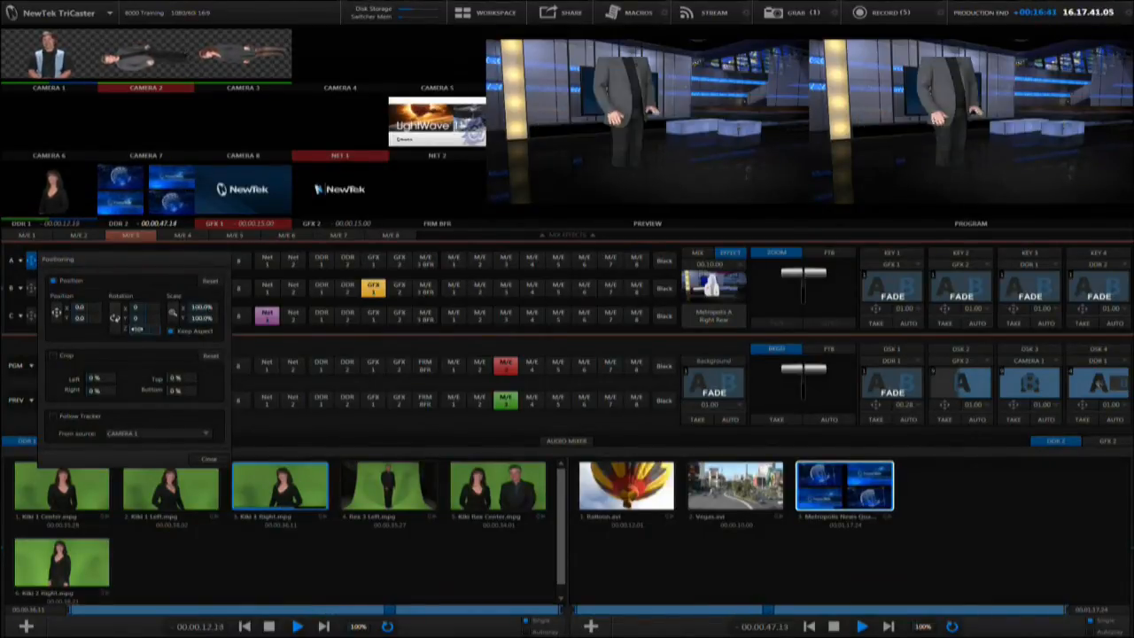
mouse_move(174, 313)
left_mouse_down()
mouse_move(133, 313)
mouse_move(178, 313)
left_mouse_up()
left_click_drag(57, 312, 130, 332)
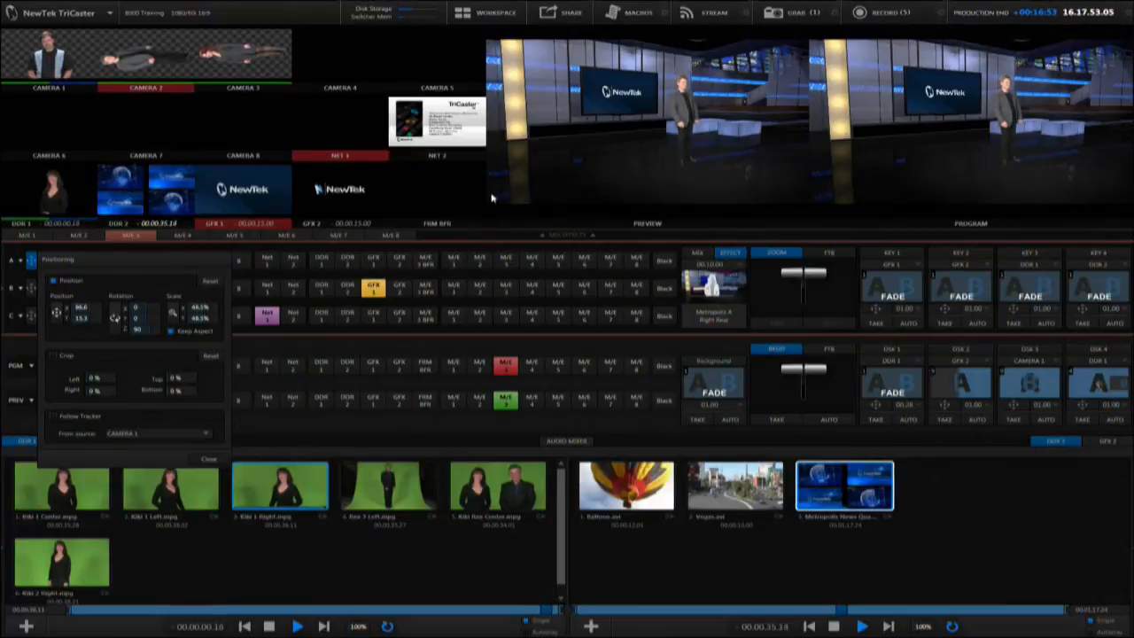
left_click(209, 458)
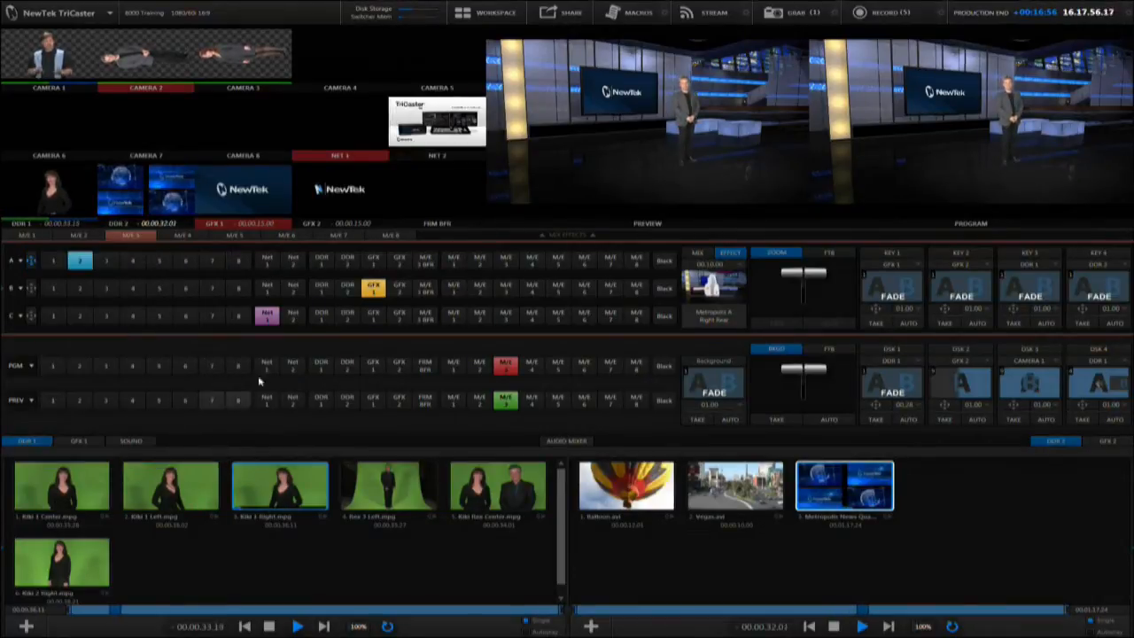
Assign DDR 2 to input C of M/E 3
left_click(348, 317)
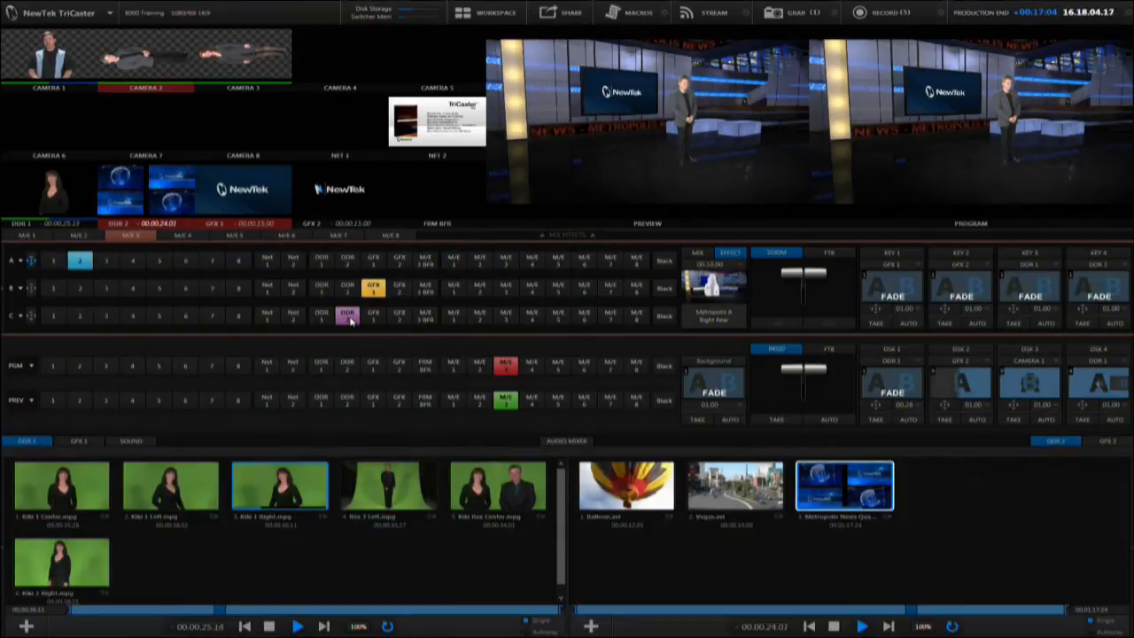
Switch the program output to M/E 2, M/E 1, M/E 2 again and M/E 3 in turn
left_click(479, 365)
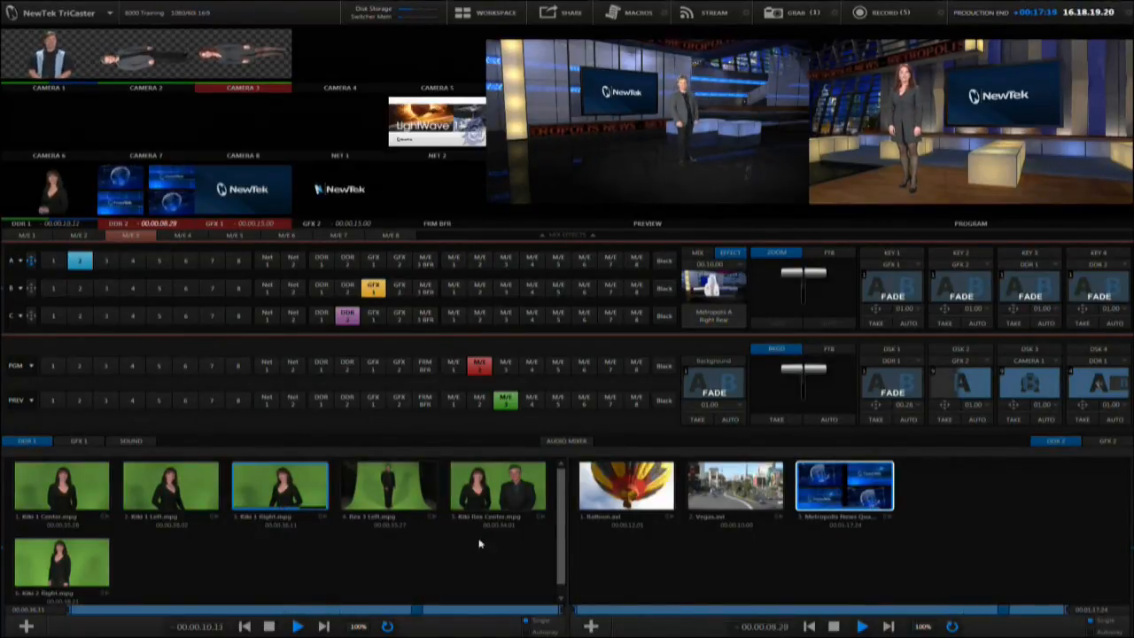
left_click(456, 403)
key("space")
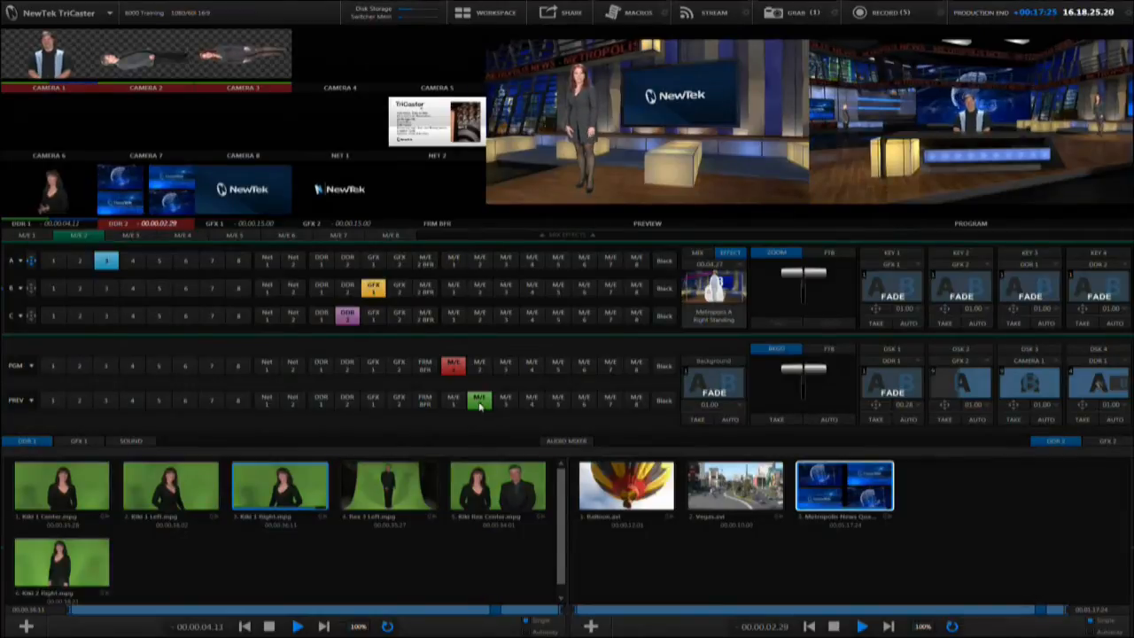
key("space")
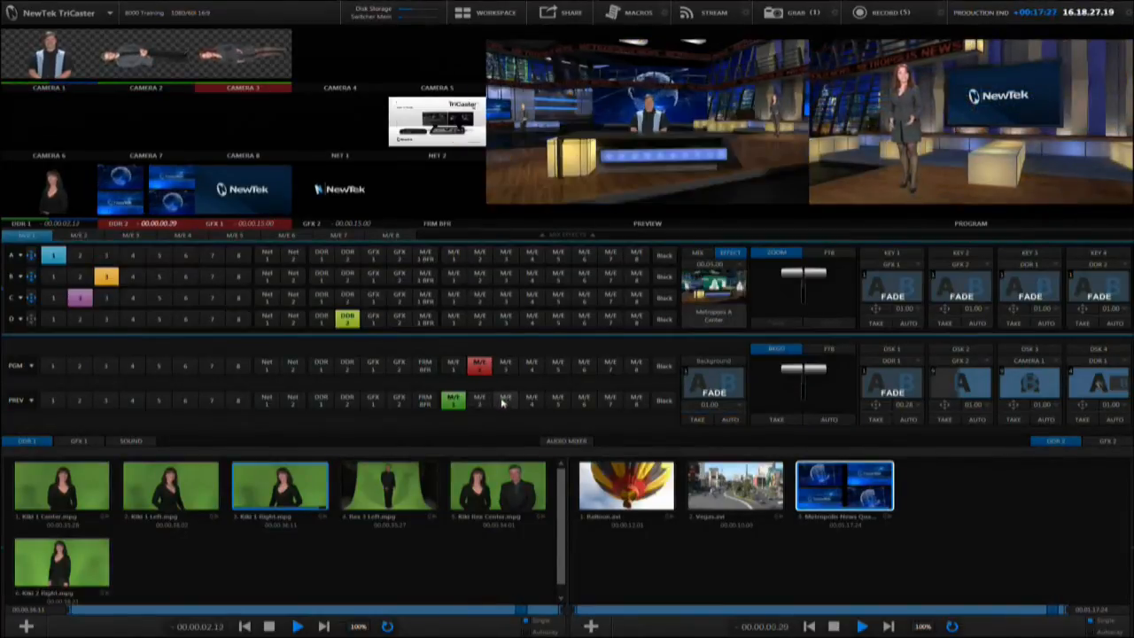
left_click(503, 401)
key("space")
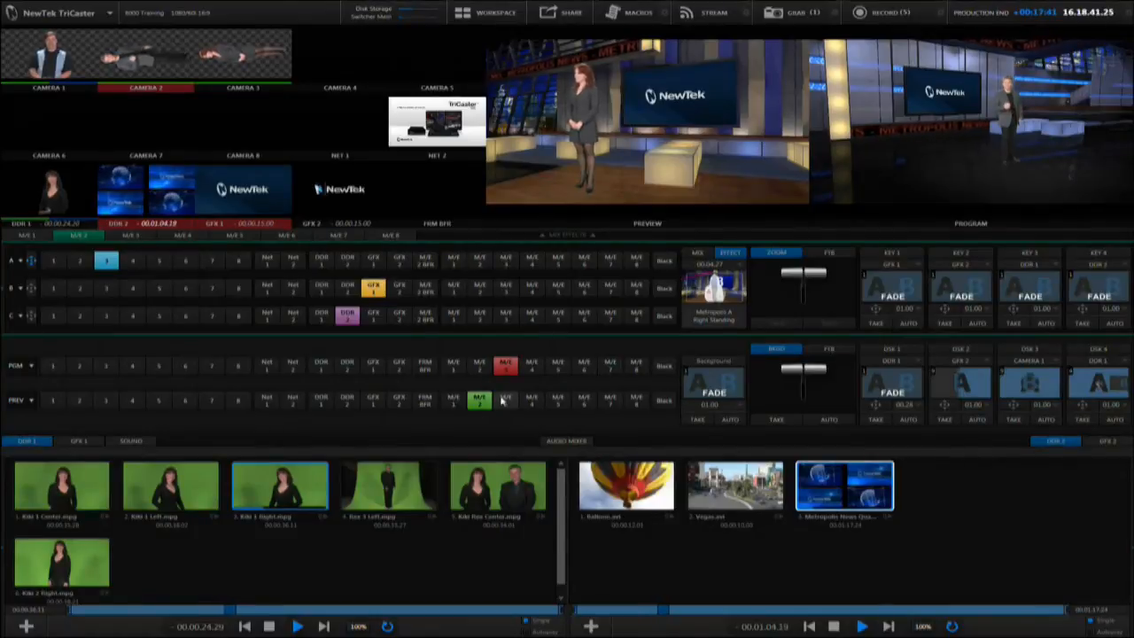
Put M/E 6 on program and preview, and select Chicago Towers.jpg in the GFX 1 playlist
left_click(584, 365)
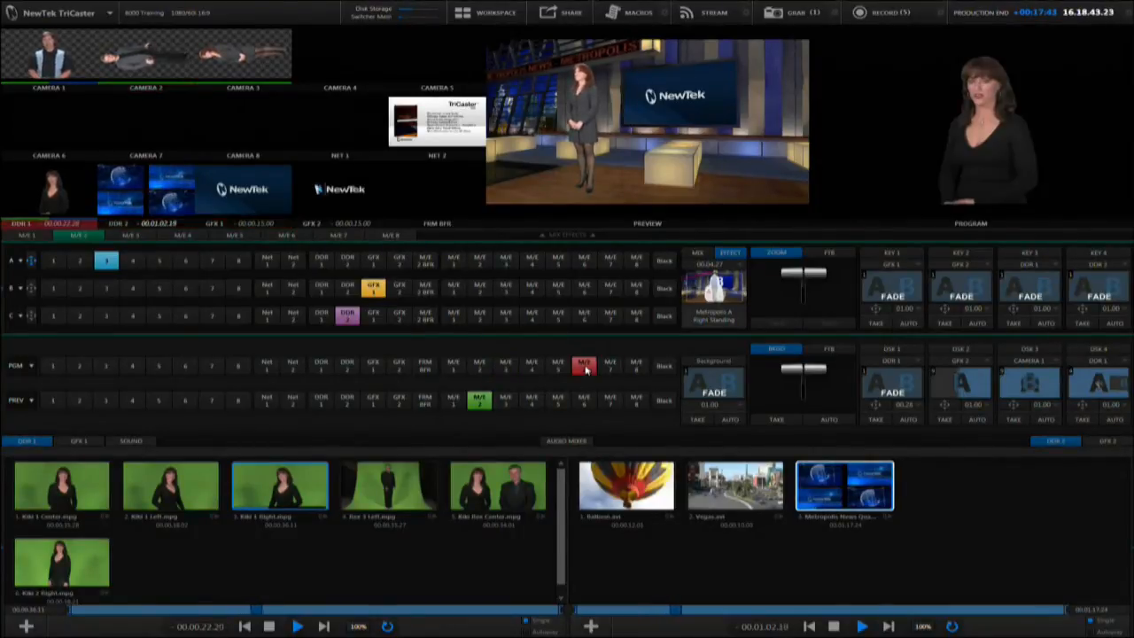
left_click(584, 400)
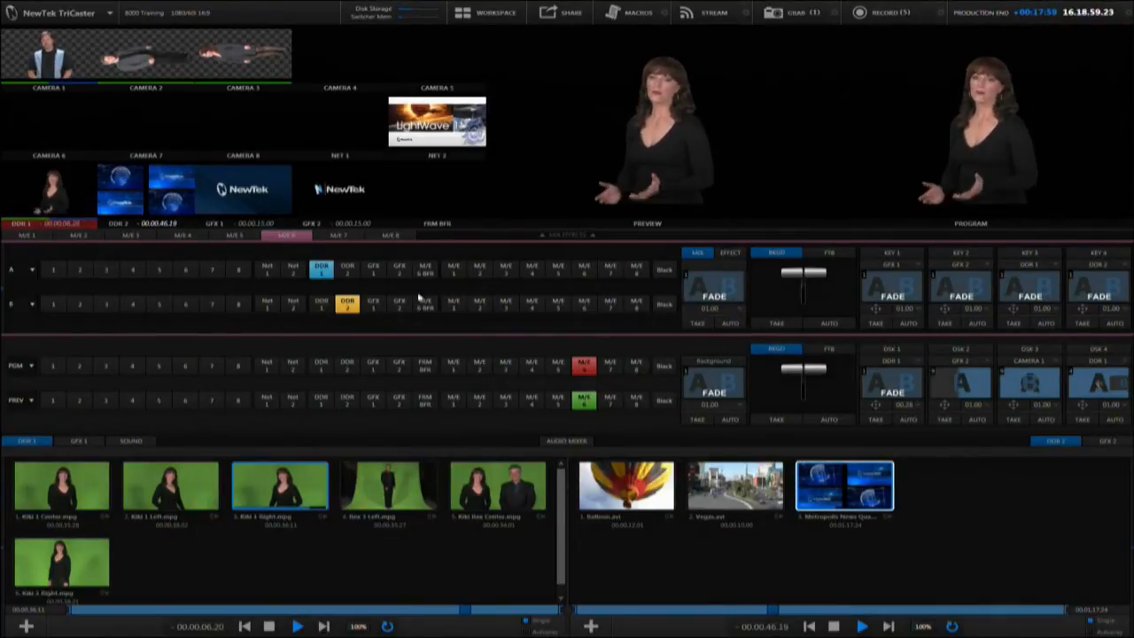
left_click(66, 443)
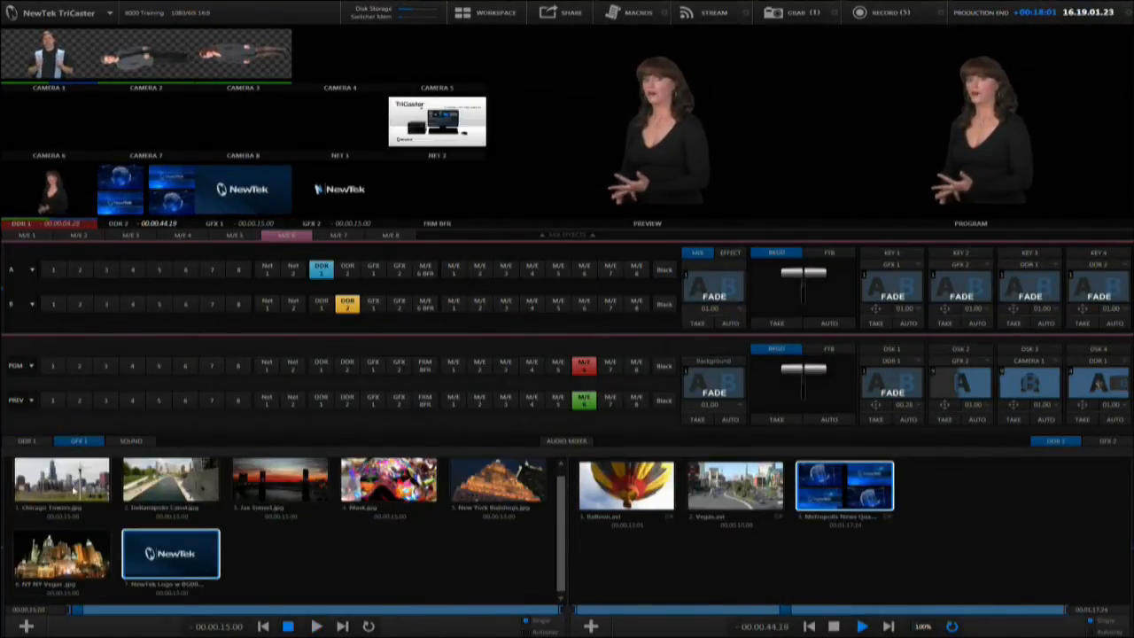
left_click(71, 488)
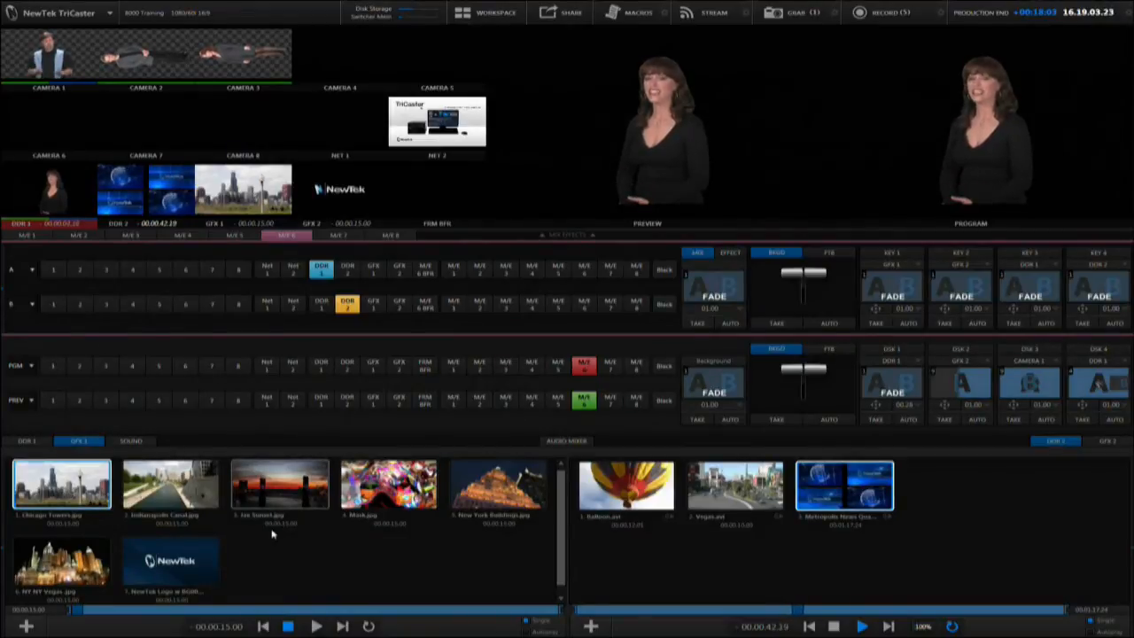
mouse_move(8, 501)
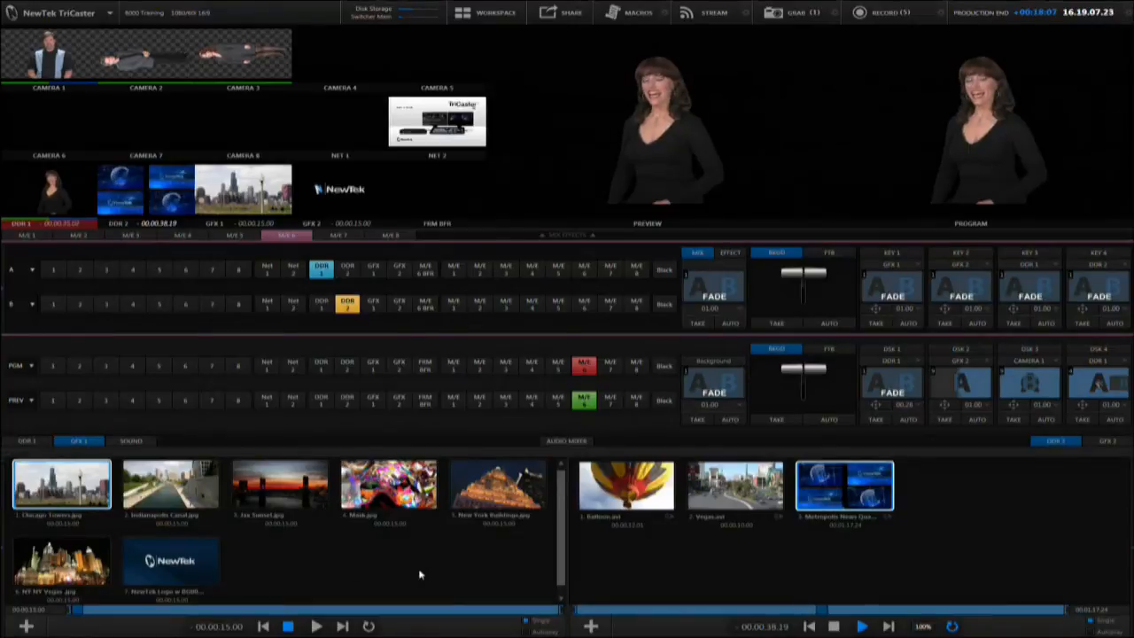
Replace the GFX 2 playlist with the NewTek stills Riverwalk Lights, Seattle, Snake, Steel Armor and Winding Road
left_click(1106, 441)
mouse_move(1119, 489)
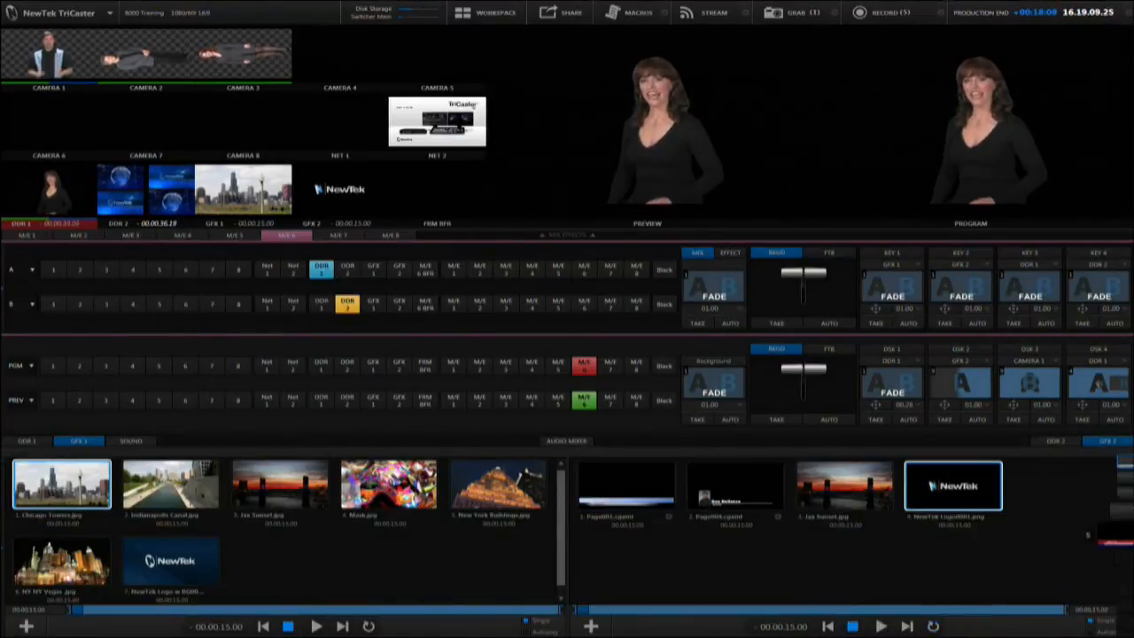
left_click(1120, 489)
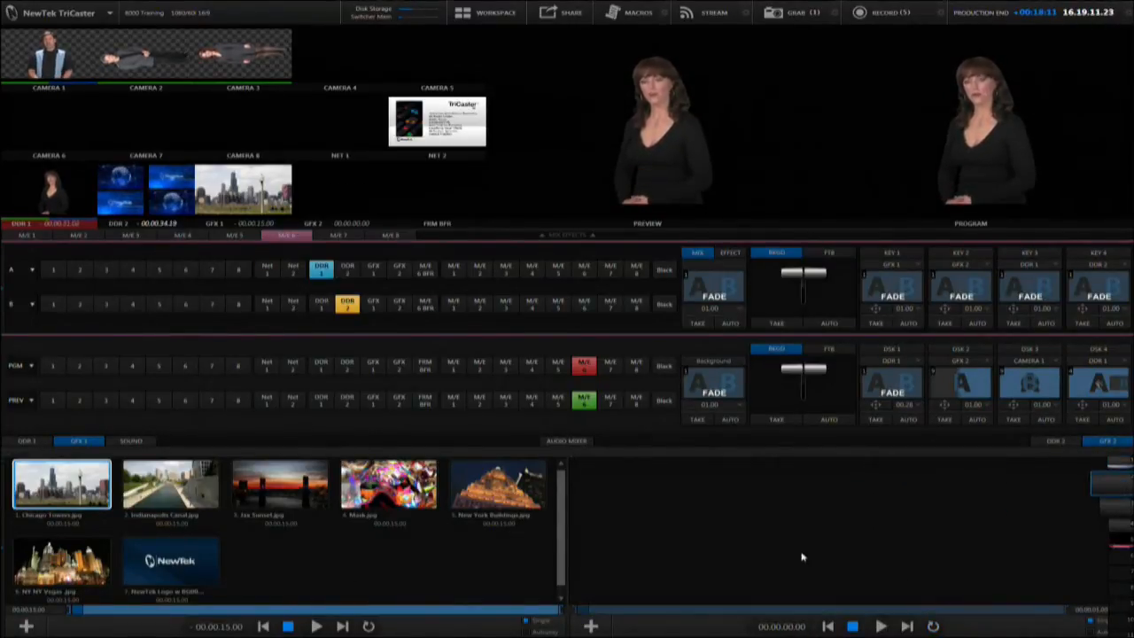
double_click(801, 556)
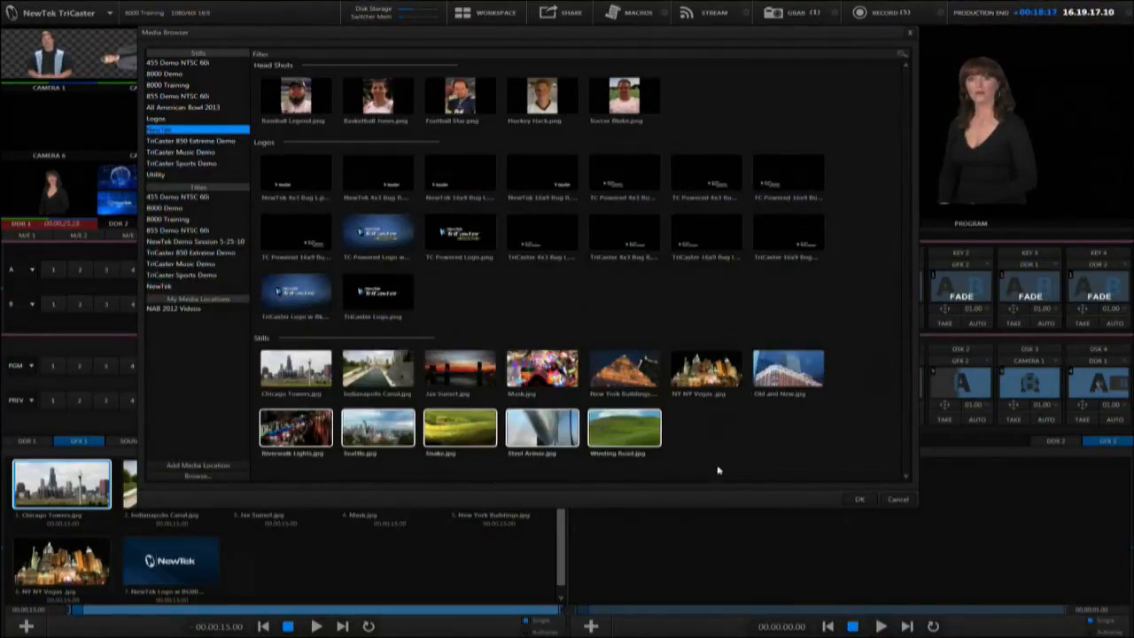
left_click(858, 498)
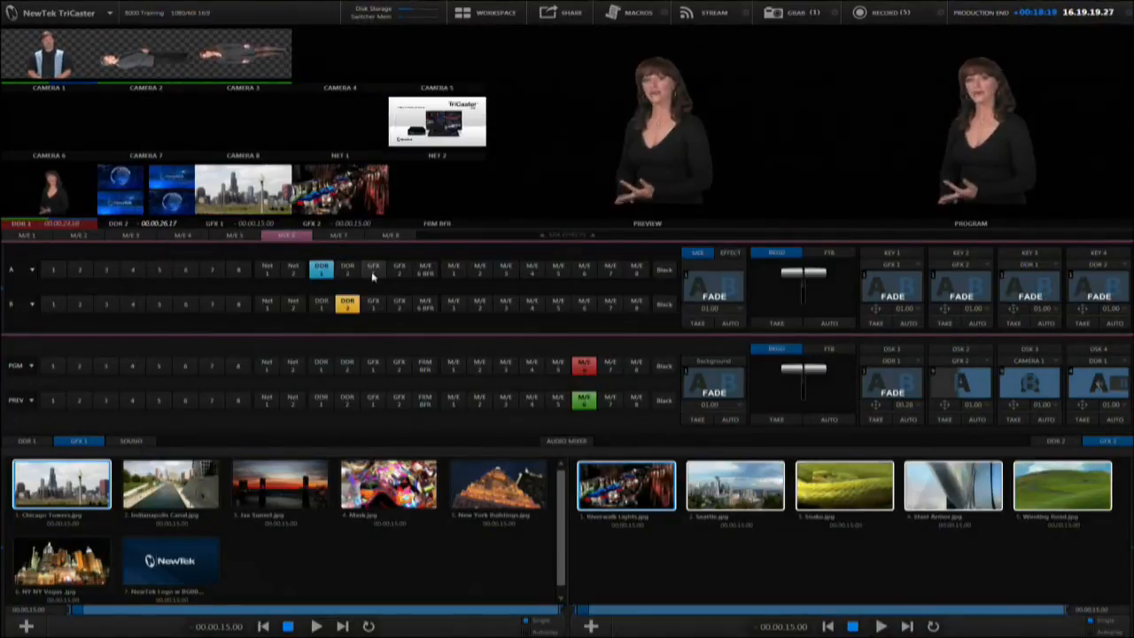
Assign GFX 1 to input A and GFX 2 to input B of M/E 6
left_click(373, 277)
left_click(398, 305)
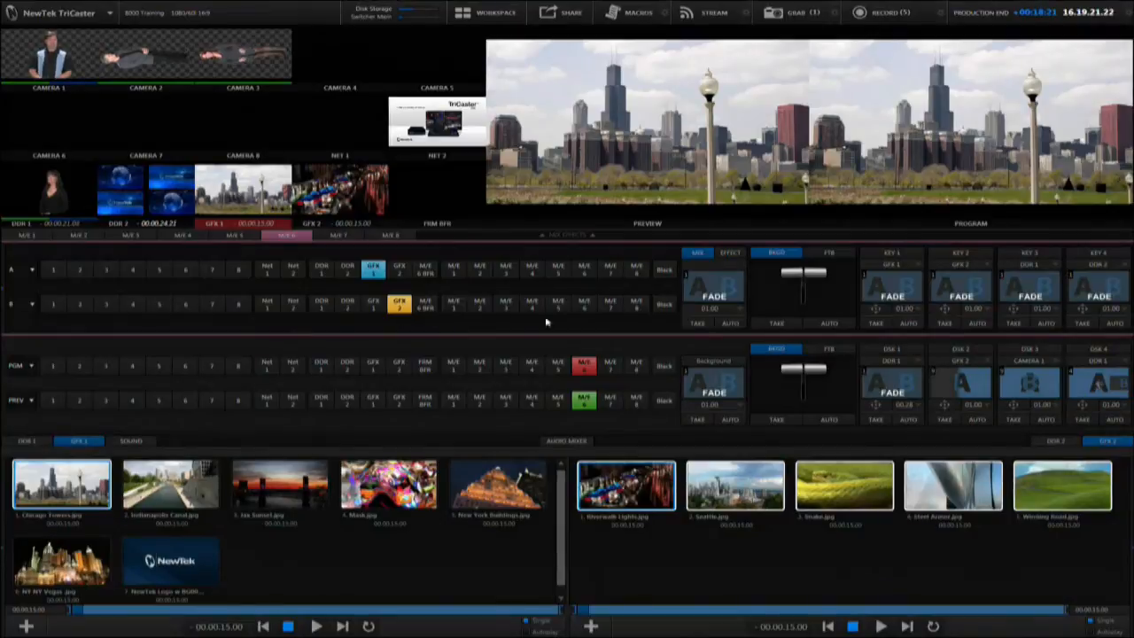
Set M/E 6's background transition to Page Turn.trans from the Broadcast animation stores and run it automatically
left_click(719, 294)
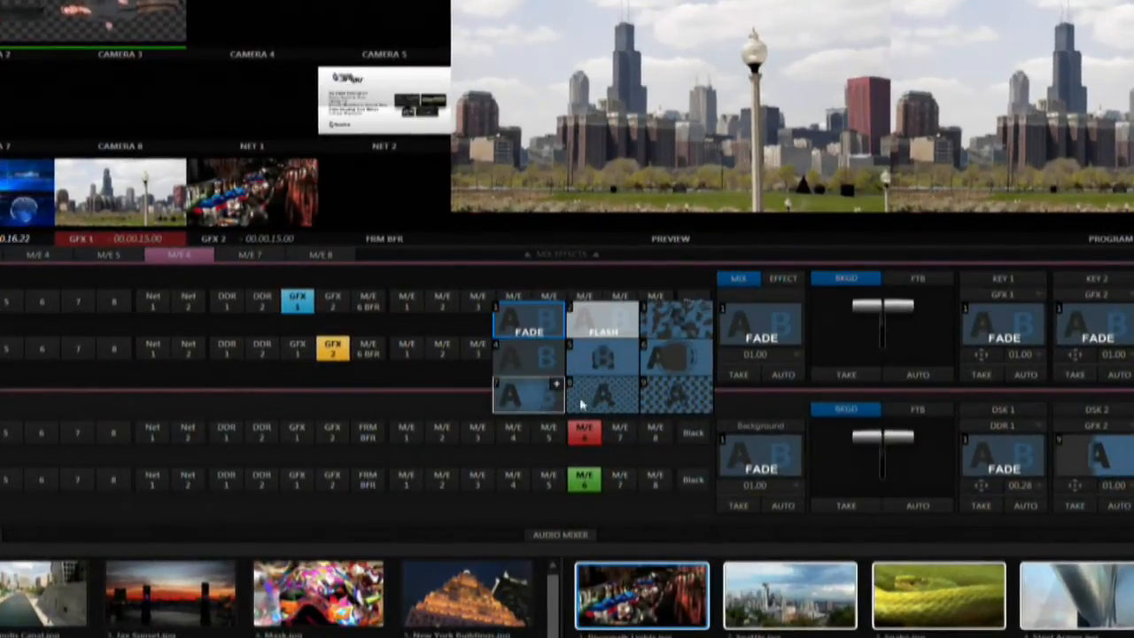
left_click(630, 309)
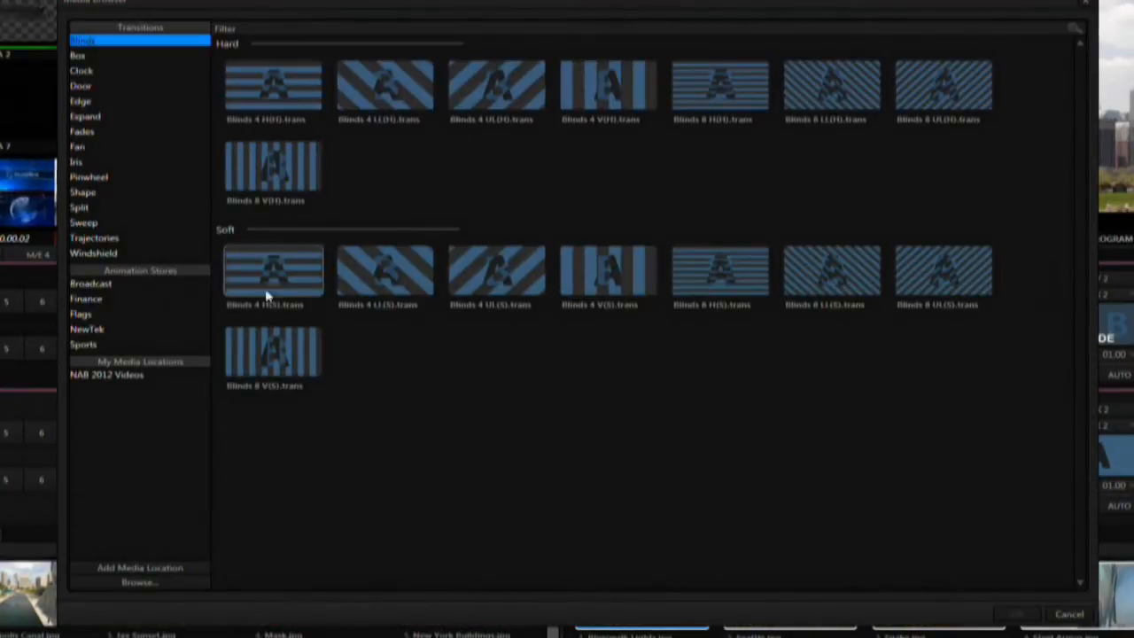
left_click(125, 292)
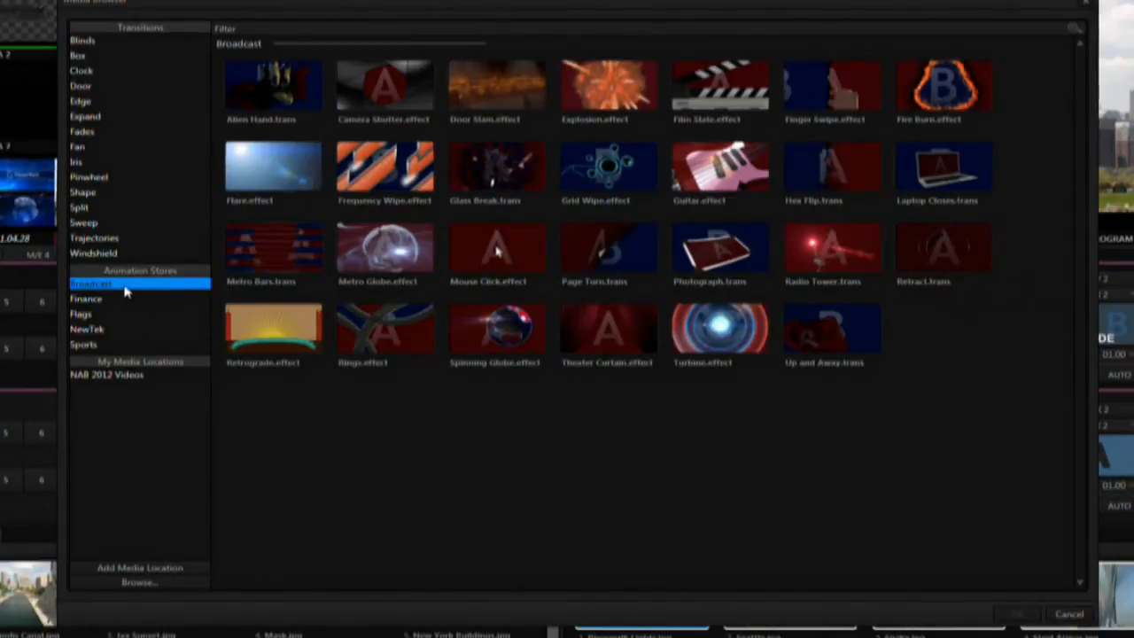
left_click(595, 263)
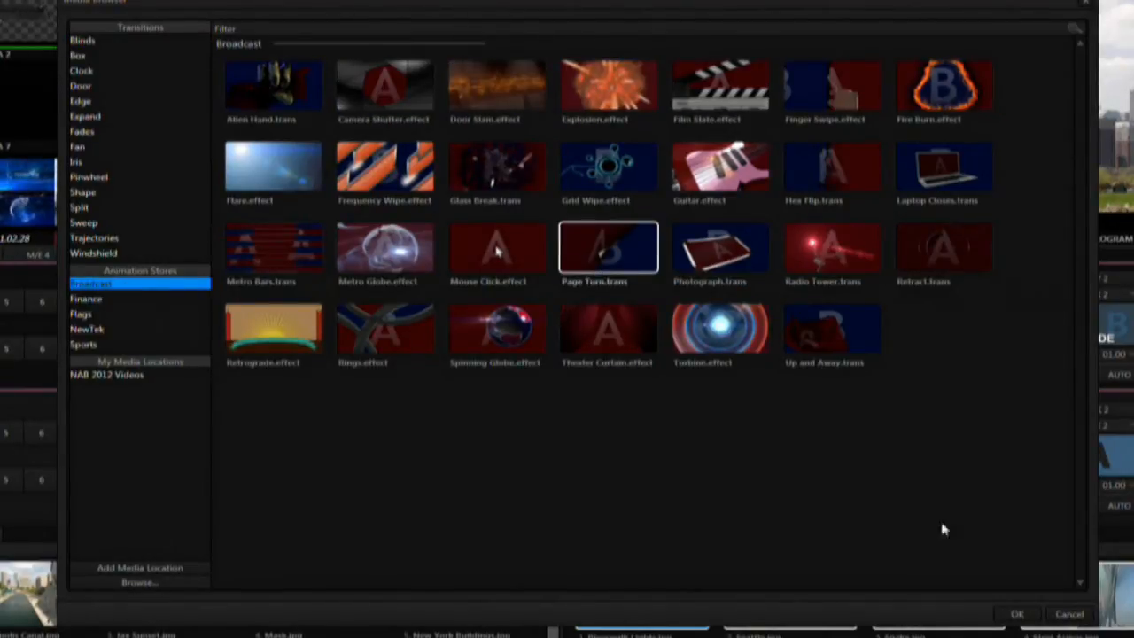
left_click(1017, 614)
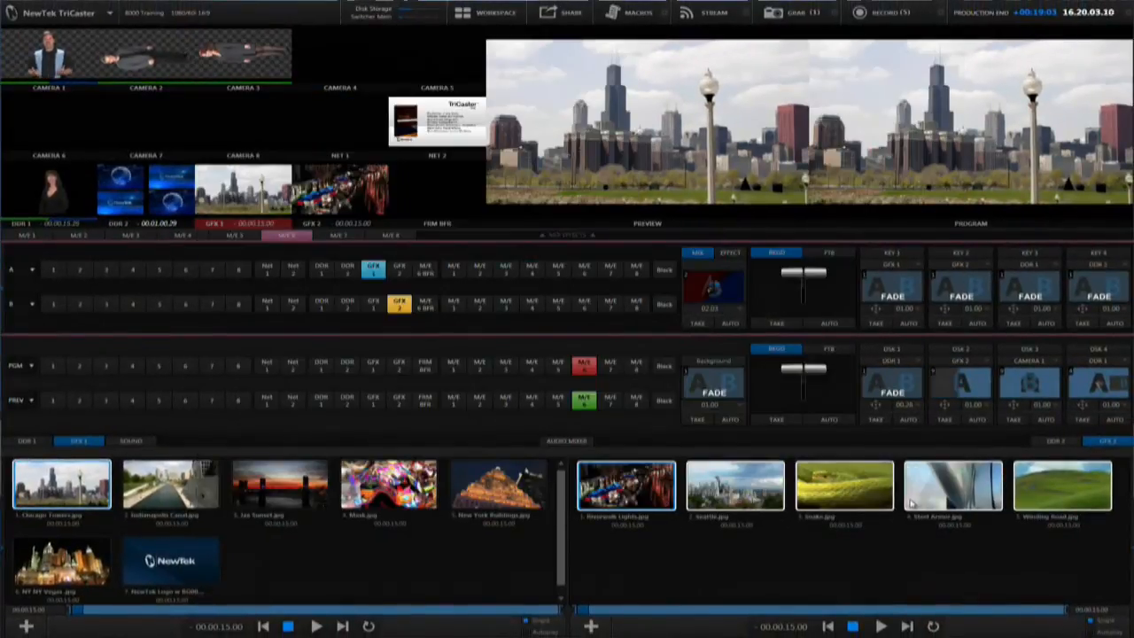
left_click(730, 325)
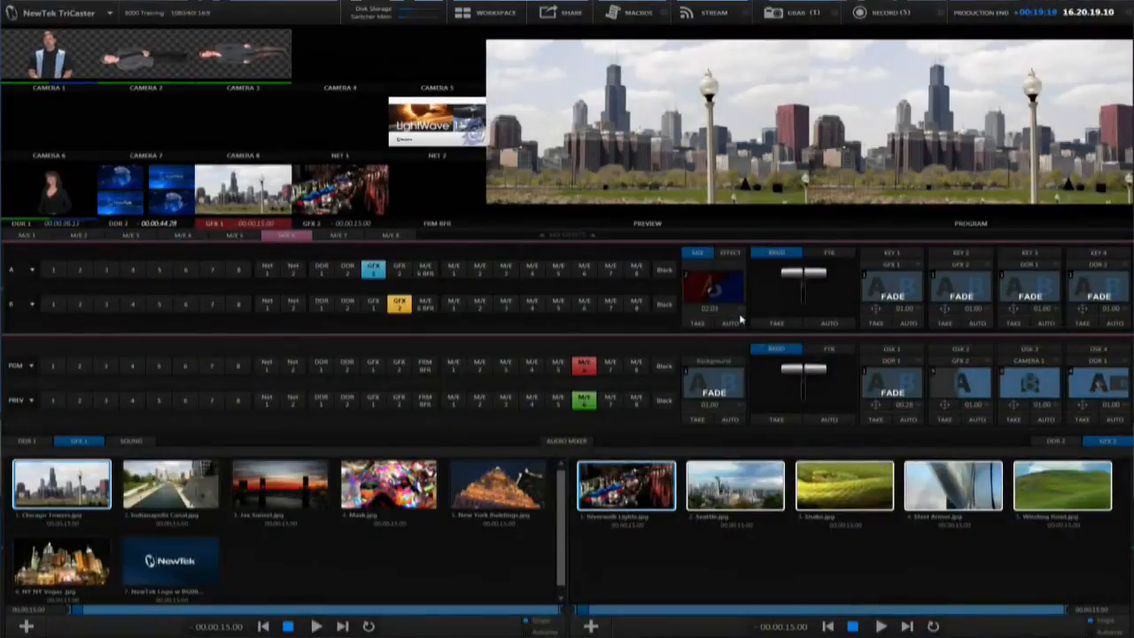
Bring M/E 3 into preview and assign M/E 6 to its input B
left_click(512, 401)
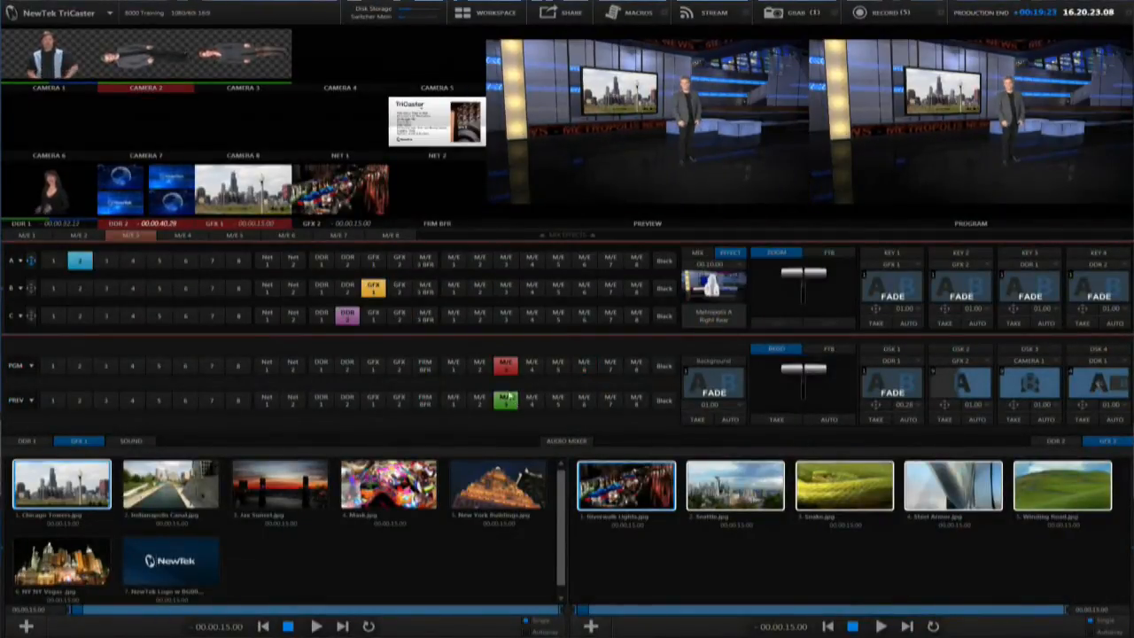
left_click(583, 289)
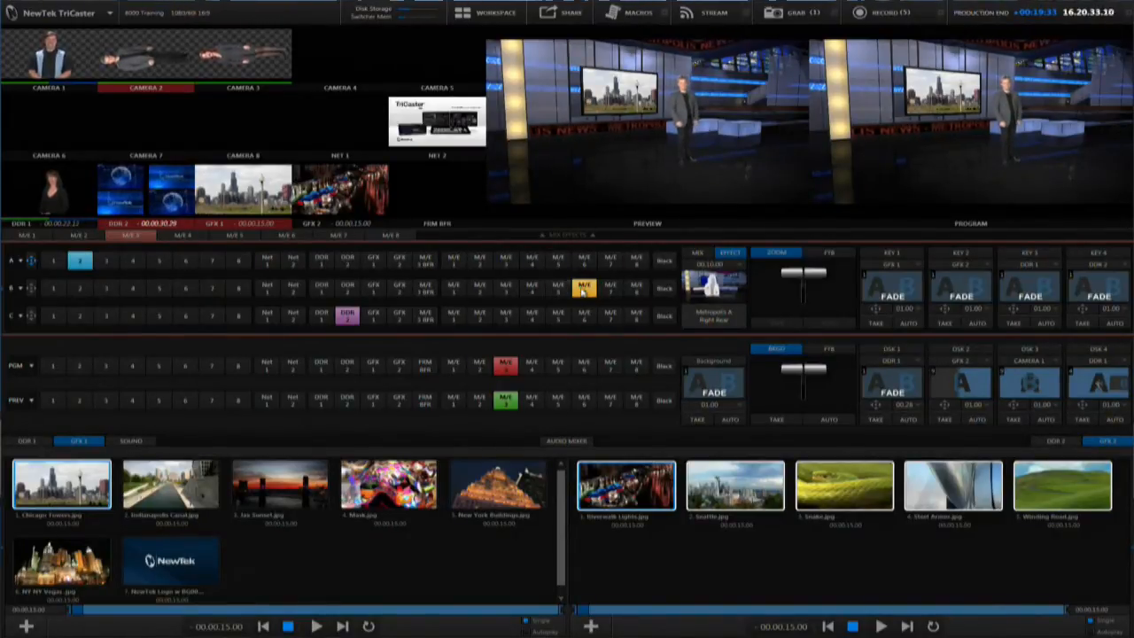
Assign M/E 6 to input B of M/E 2, with M/E 2 in preview and M/E 3 on program
left_click(478, 365)
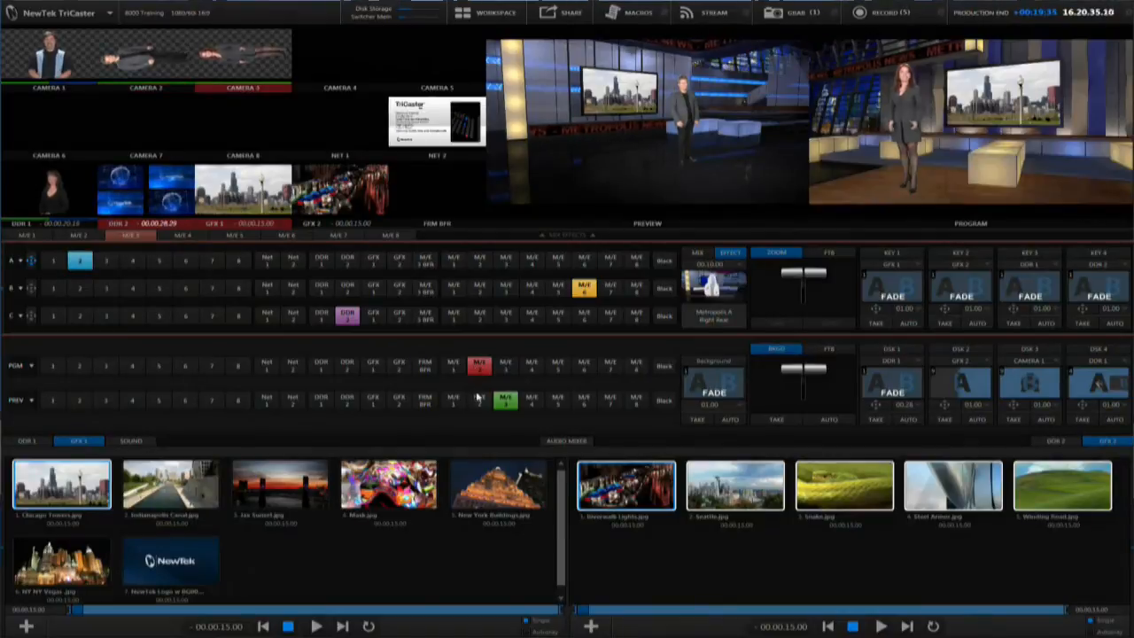
left_click(478, 403)
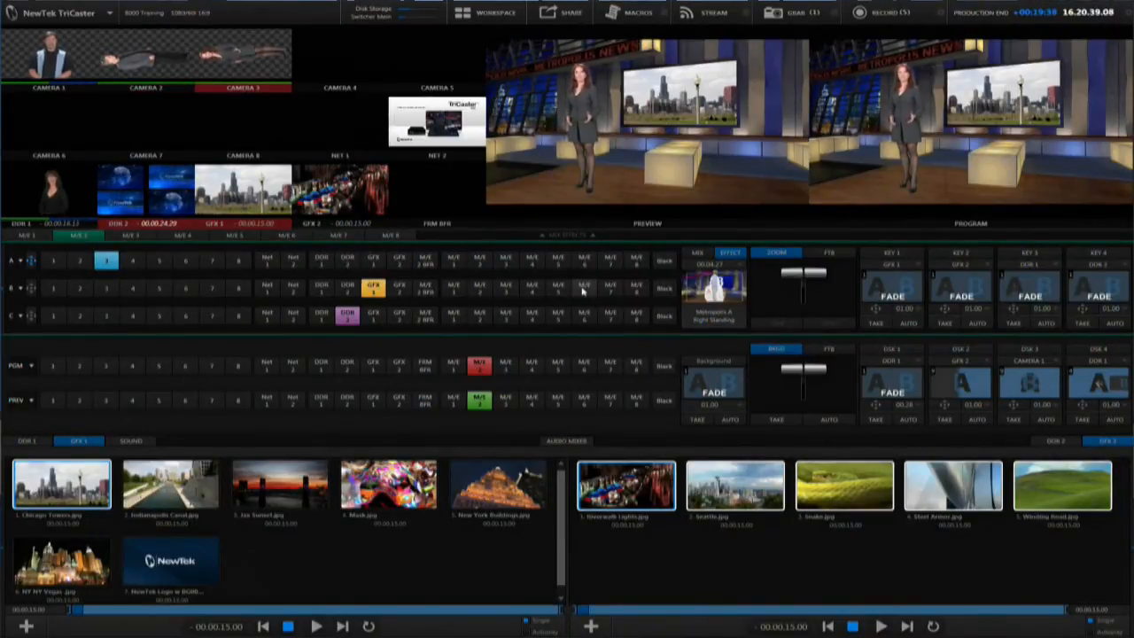
left_click(584, 289)
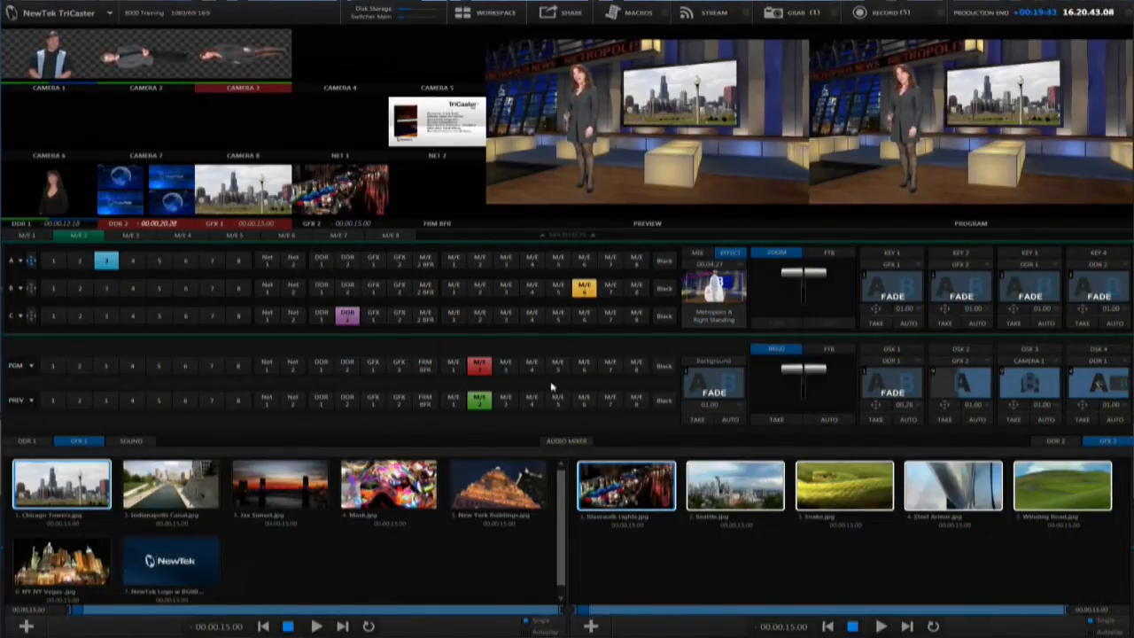
left_click(503, 368)
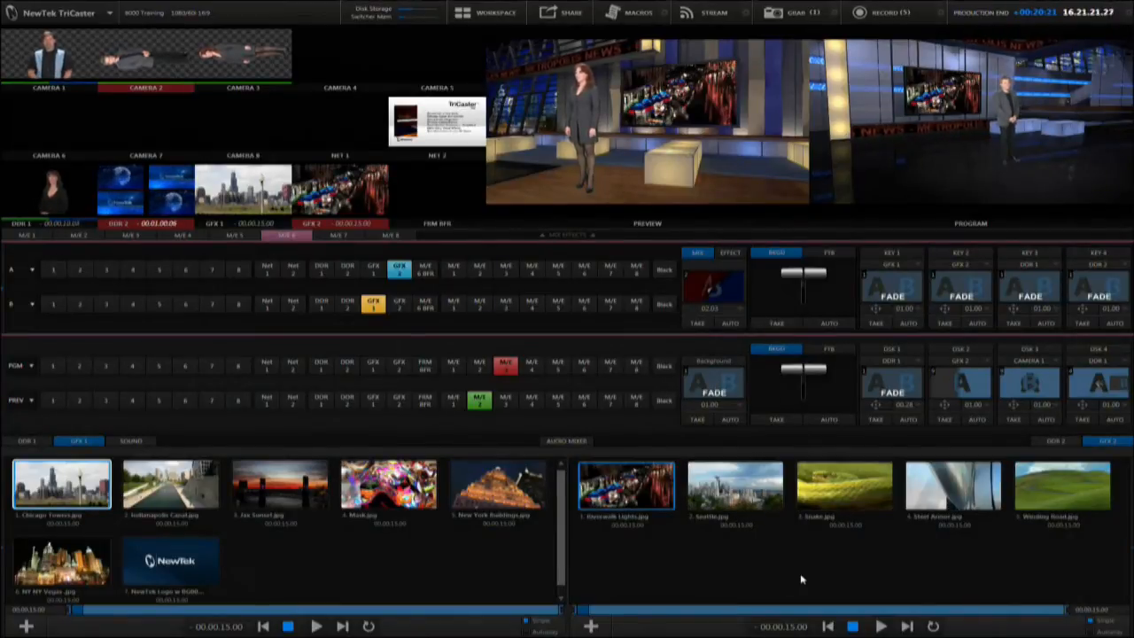
Switch GFX 2 to an empty playlist preset and add the still NewTek Logo0001.png to it
left_click(1129, 518)
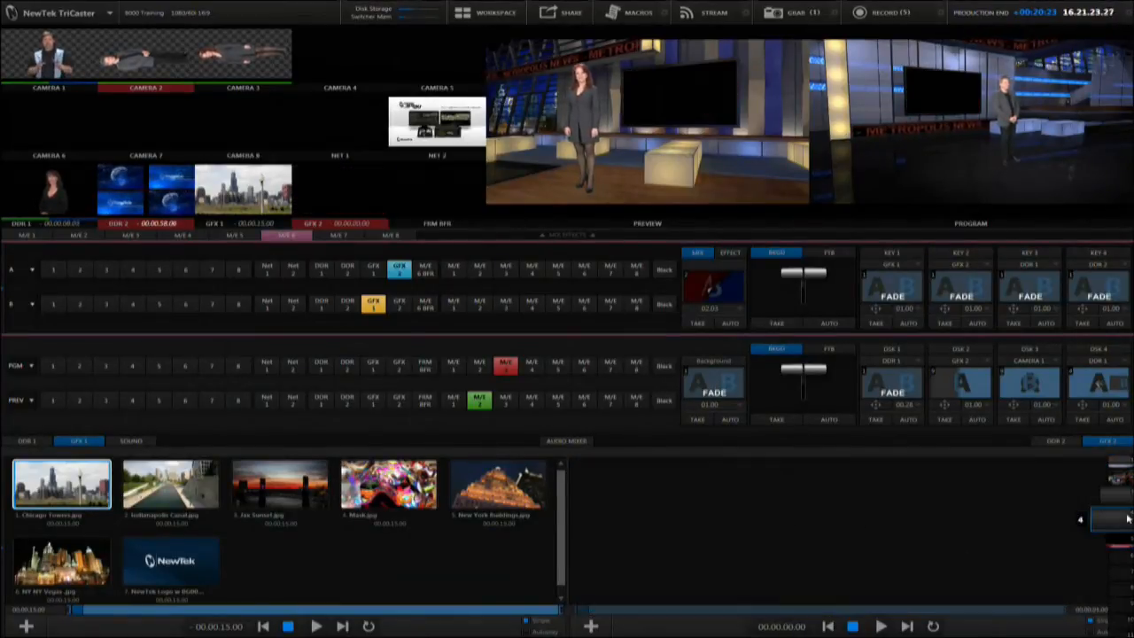
double_click(767, 534)
left_click(170, 75)
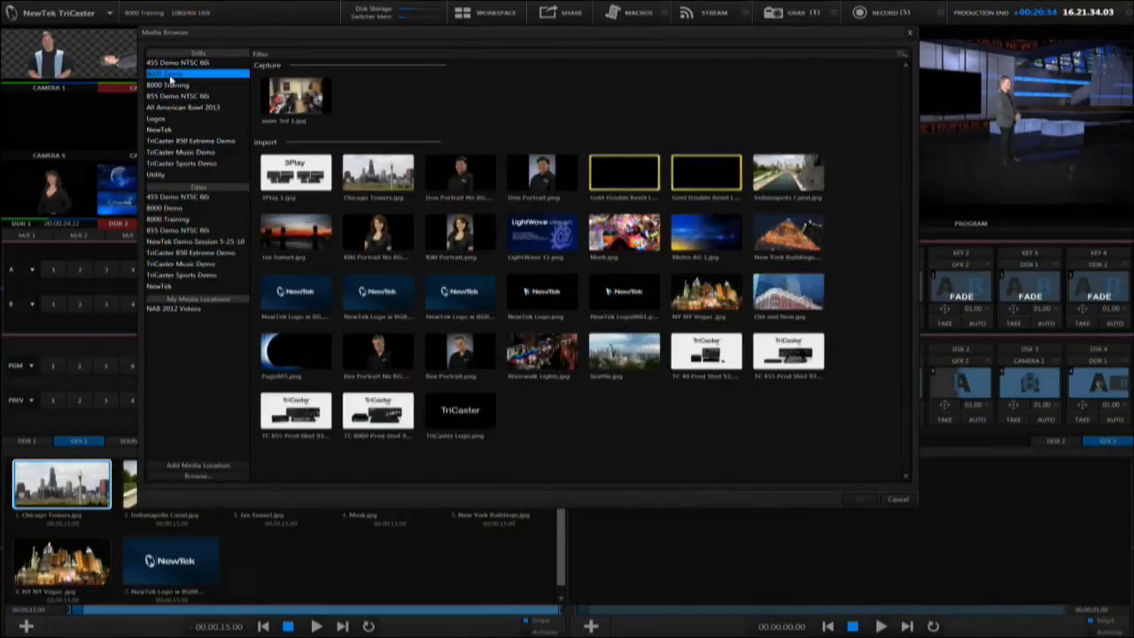
left_click(182, 129)
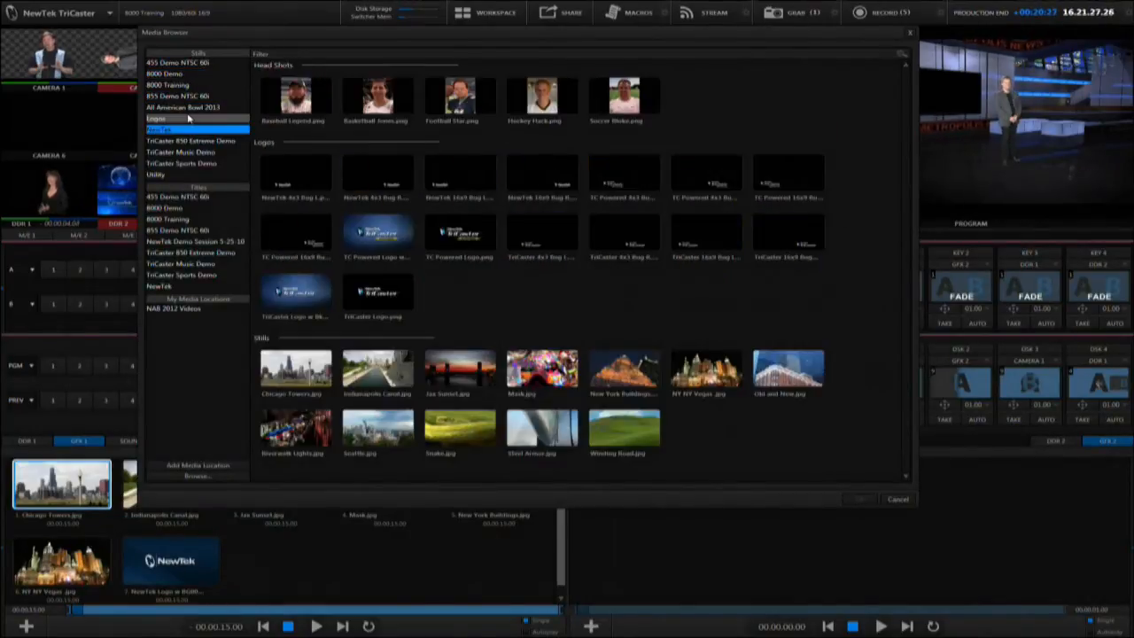
Add the title page High Tech 005.cgxml from the NewTek titles to the GFX 2 playlist
left_click(161, 286)
scroll(458, 264, "down", 10)
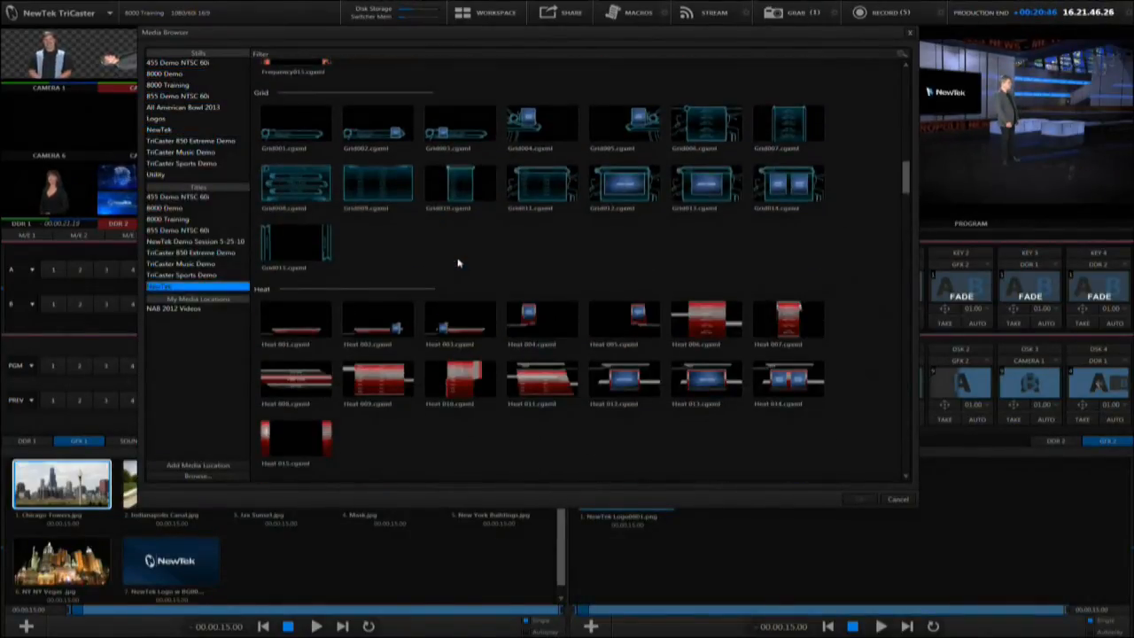
scroll(461, 266, "down", 6)
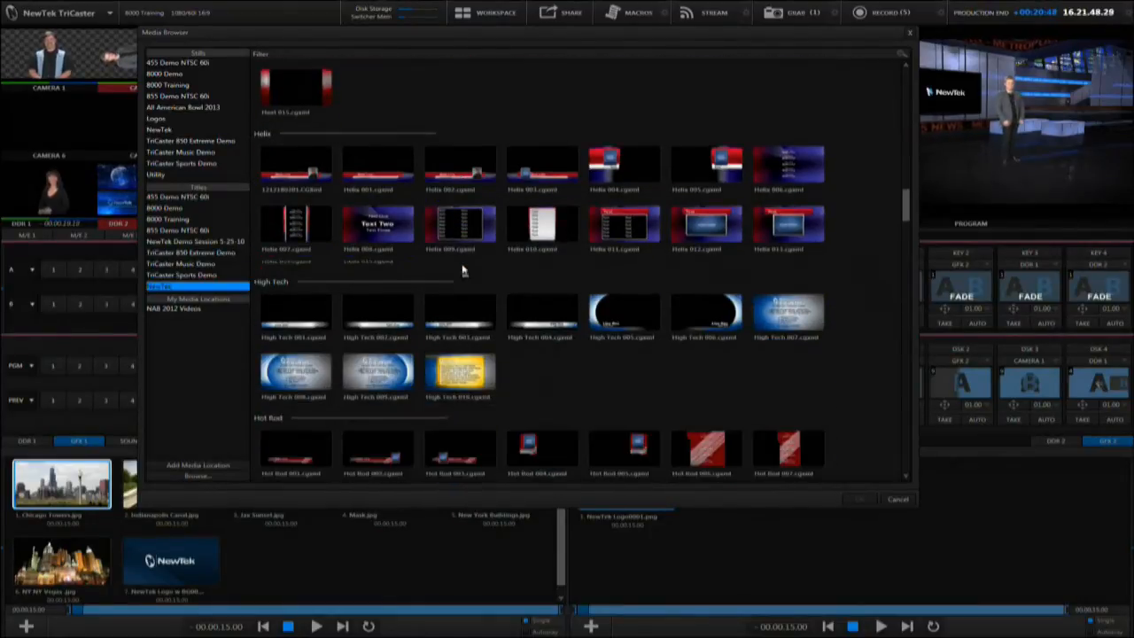
double_click(630, 315)
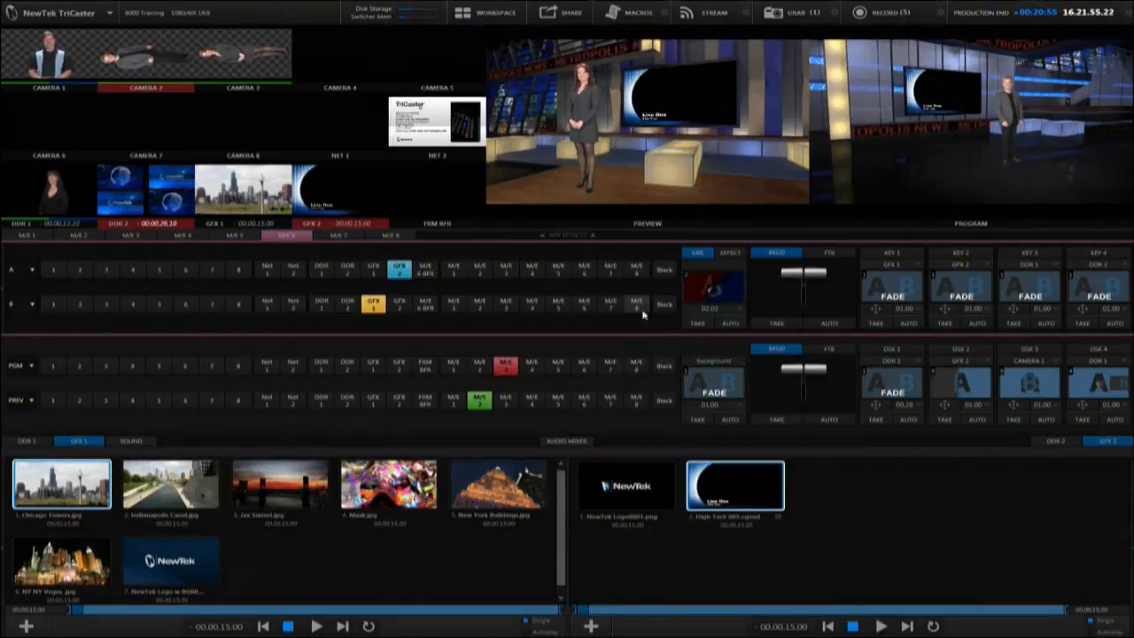
Clear the Line One and Line Two text from the High Tech 005 title and close the title editor
left_click(777, 517)
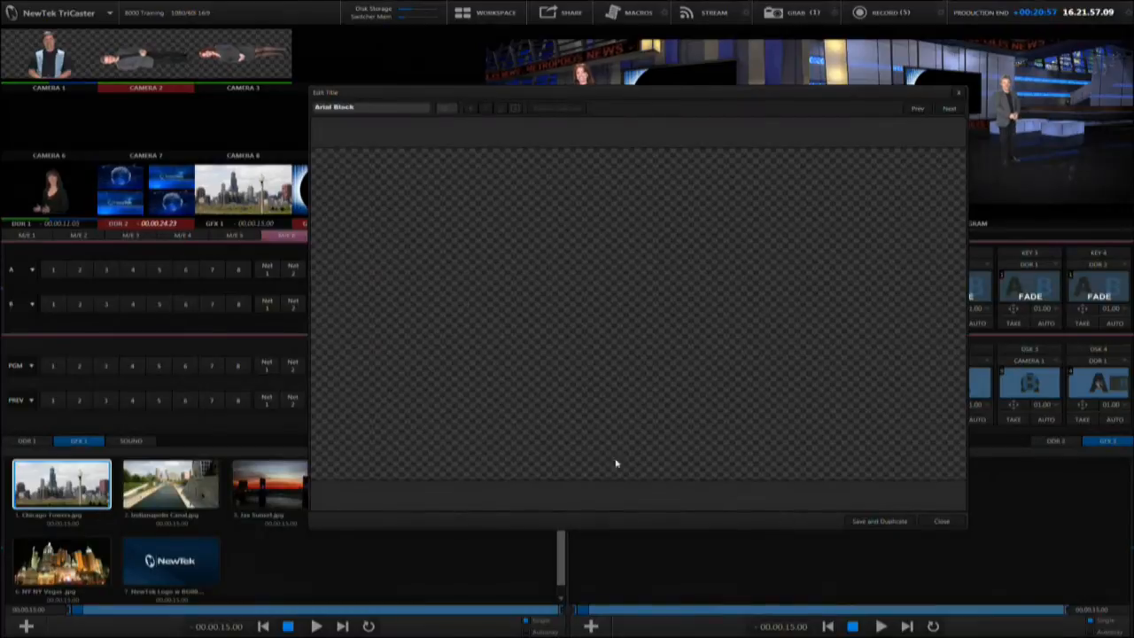
double_click(490, 431)
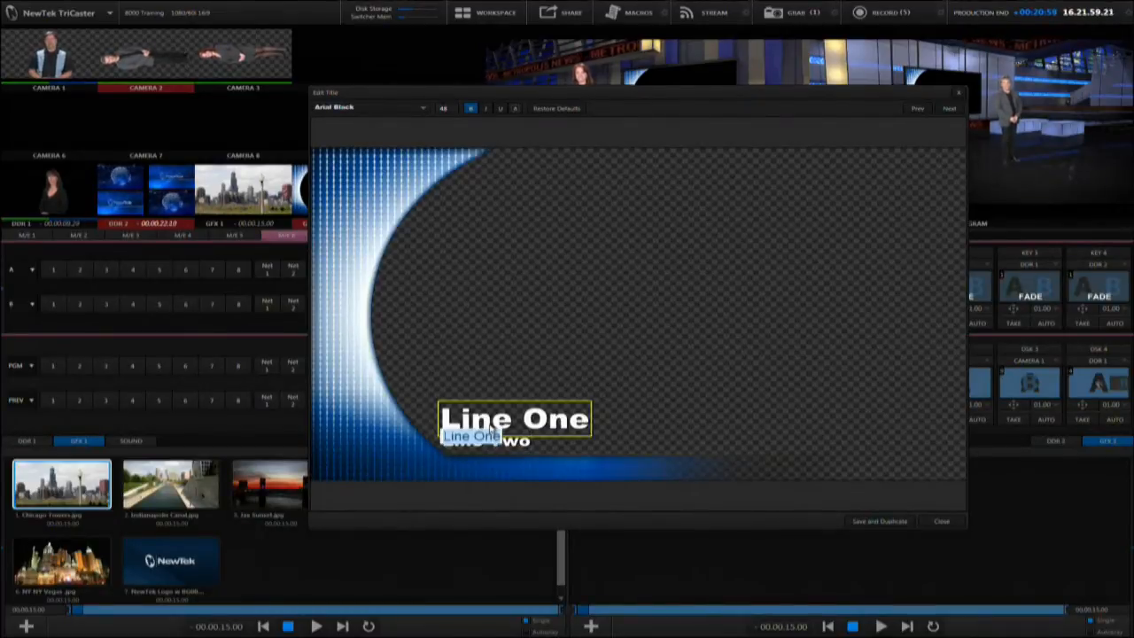
key("BackSpace")
double_click(493, 440)
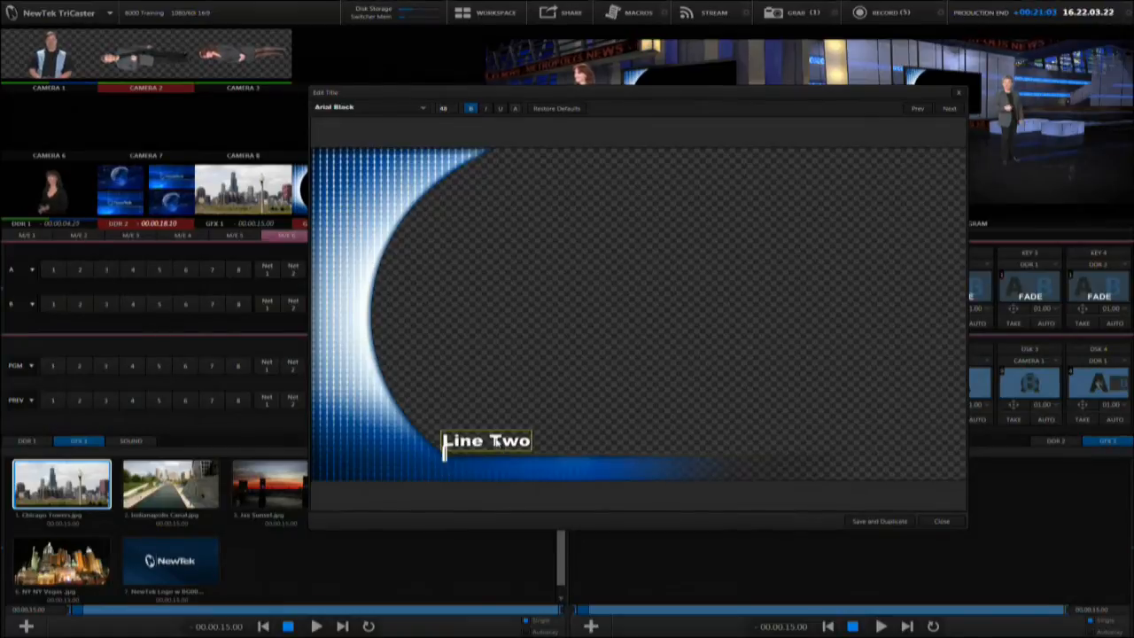
key("BackSpace")
left_click(941, 520)
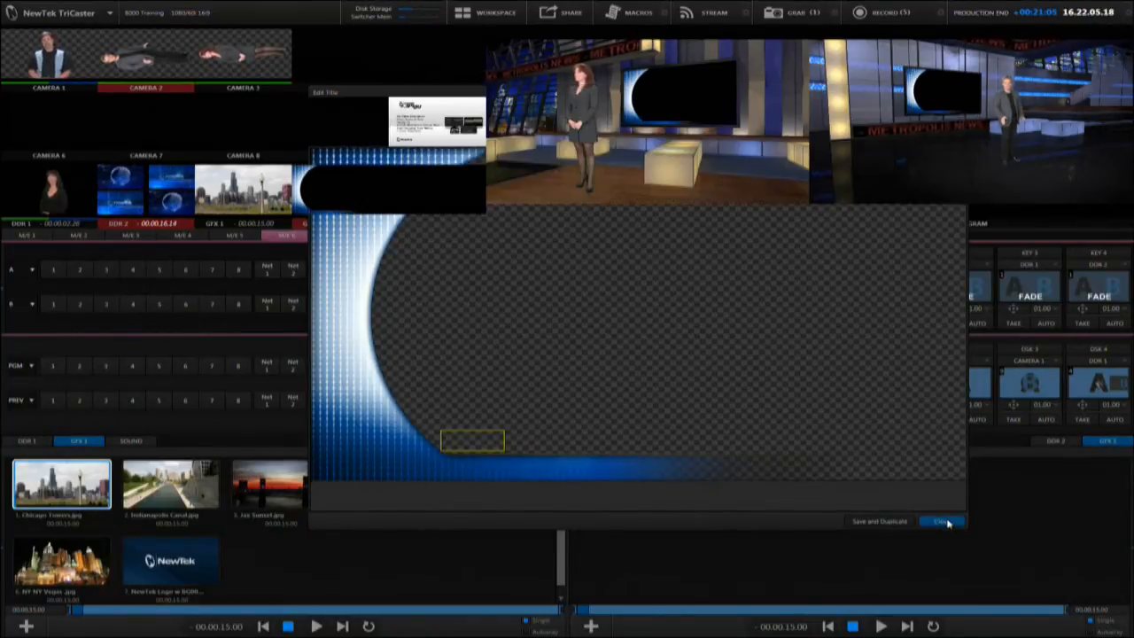
Send the High Tech 005 title to the M/E 1 buffer and NewTek Logo0001.png to the M/E 2 buffer
right_click(735, 487)
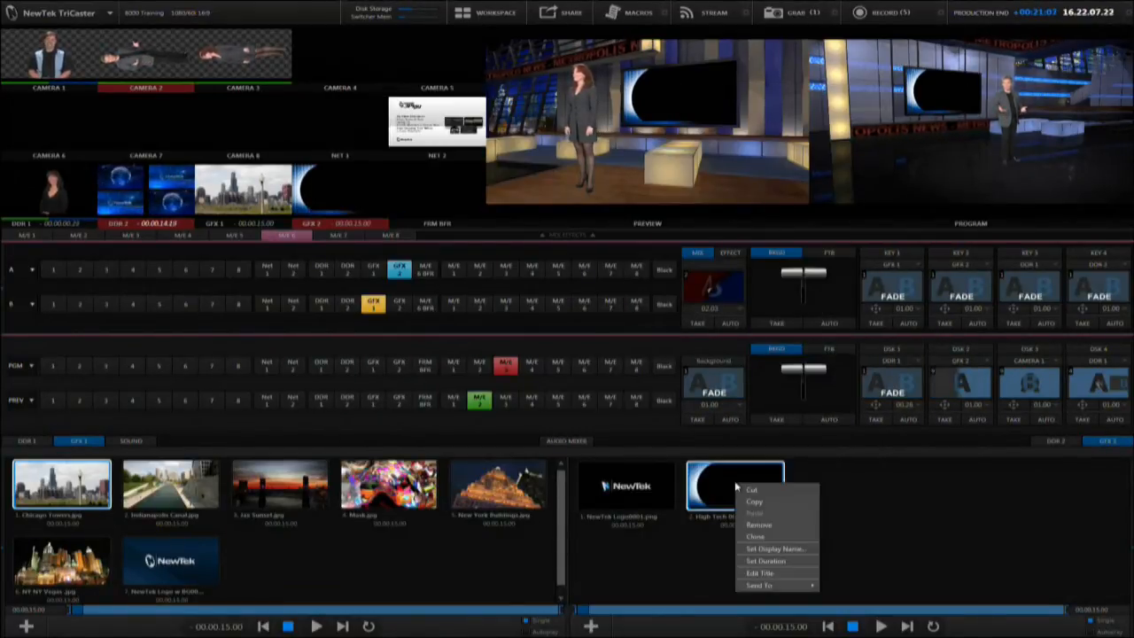
mouse_move(764, 585)
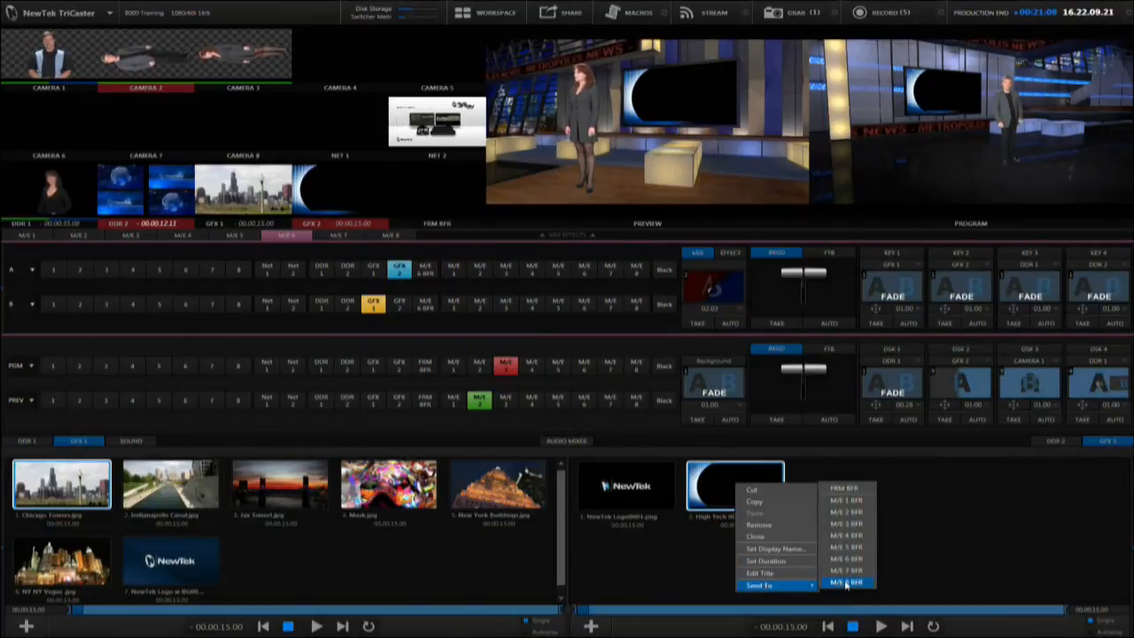
left_click(844, 508)
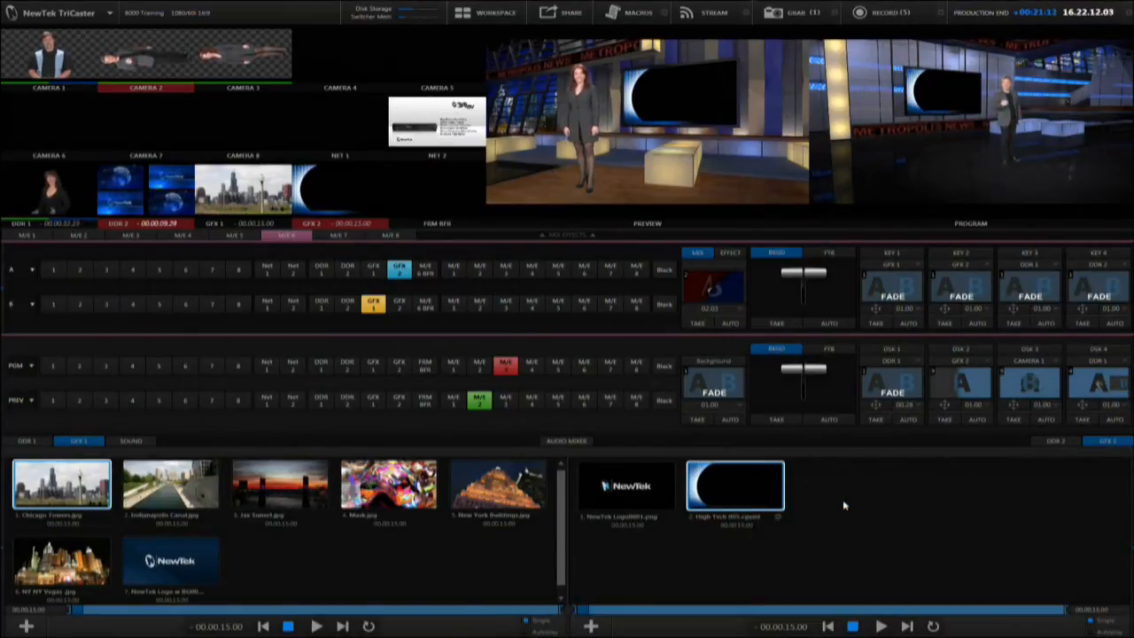
right_click(651, 495)
mouse_move(704, 606)
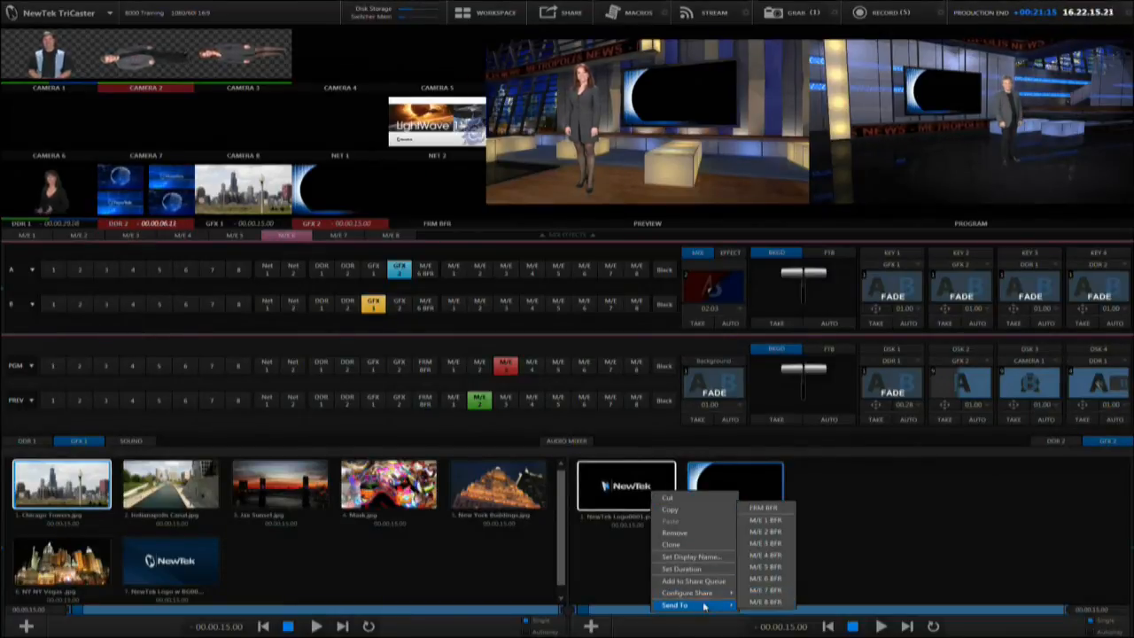
left_click(765, 531)
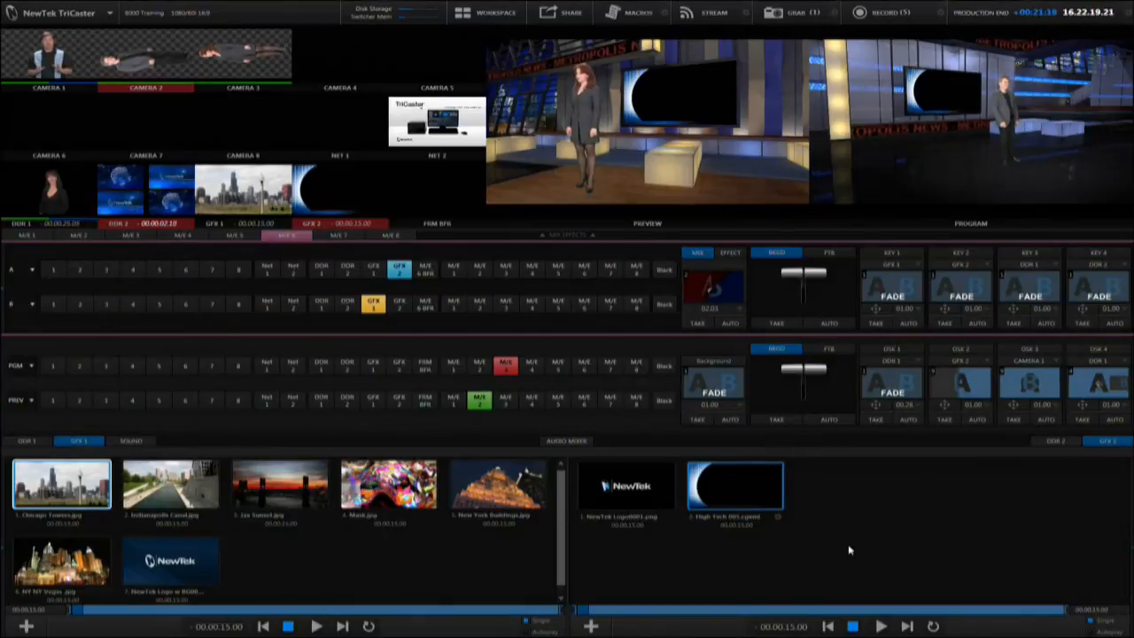
Delete both items from the GFX 2 playlist and switch back to the preset starting with Riverwalk Lights
left_click_drag(820, 475, 645, 549)
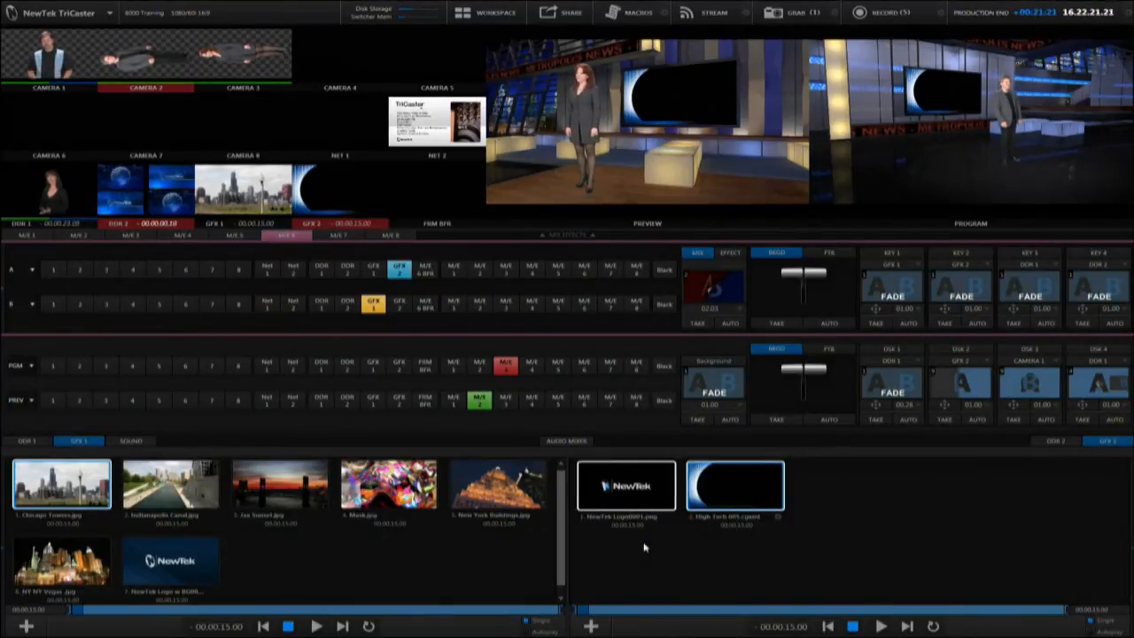
key("Delete")
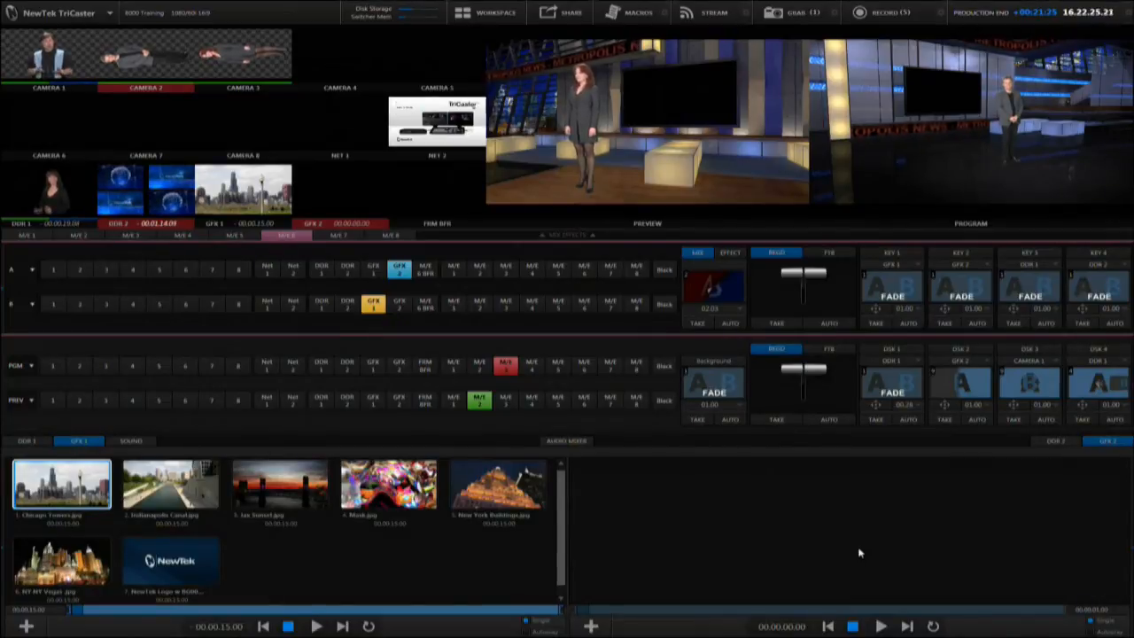
mouse_move(1123, 518)
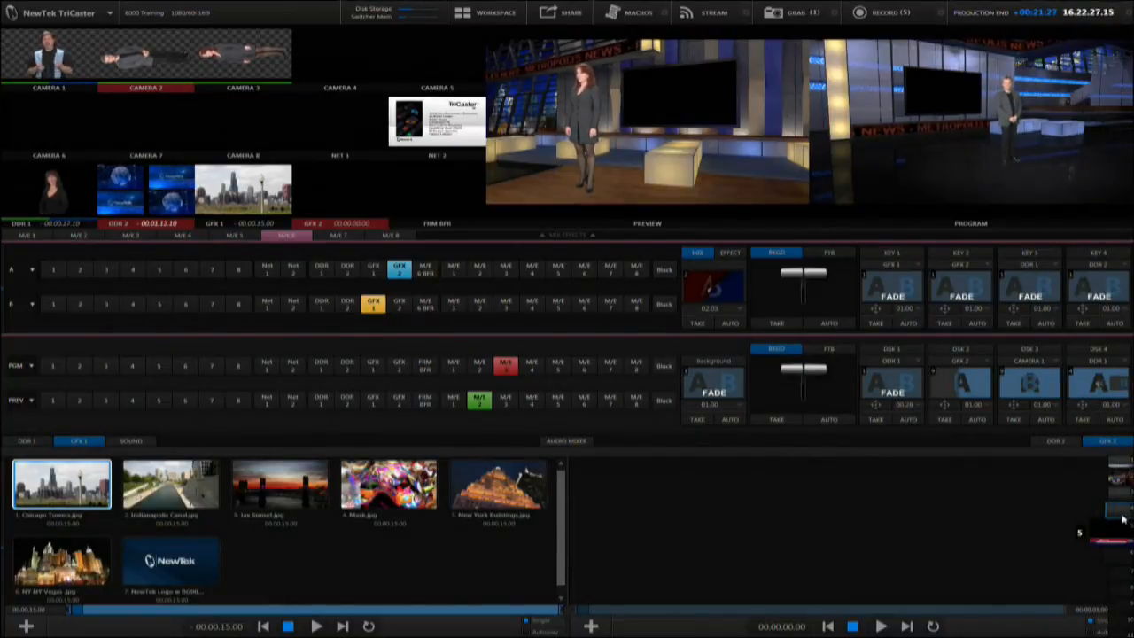
left_click(1124, 485)
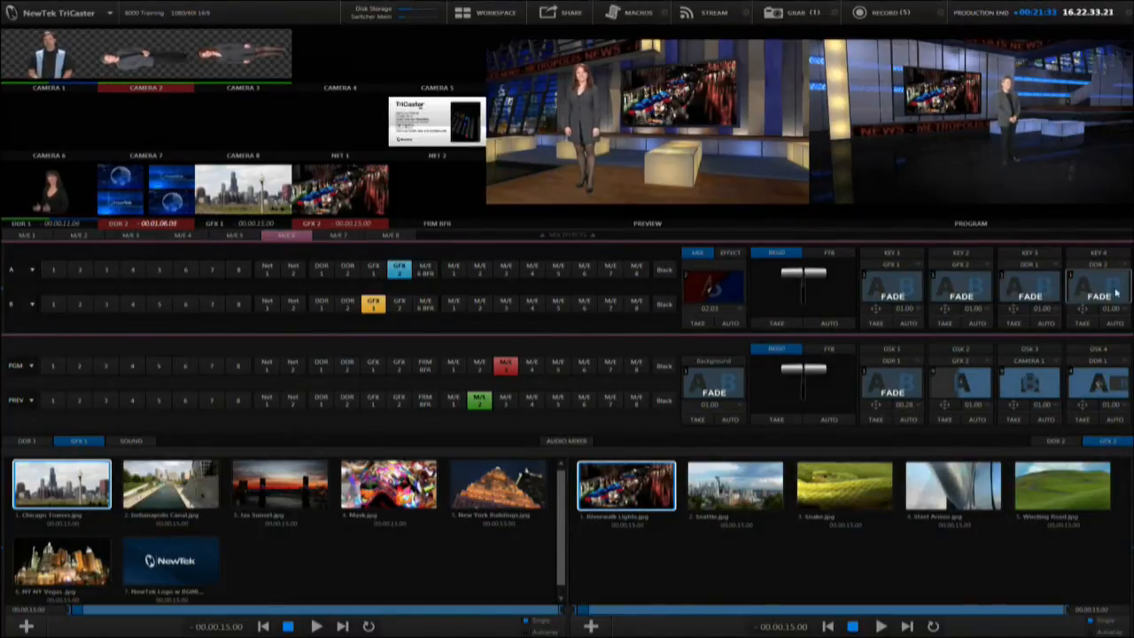
Set M/E 6's Key 1 source to the M/E 1 buffer and its Key 2 source to the M/E 2 buffer
left_click(890, 264)
mouse_move(902, 311)
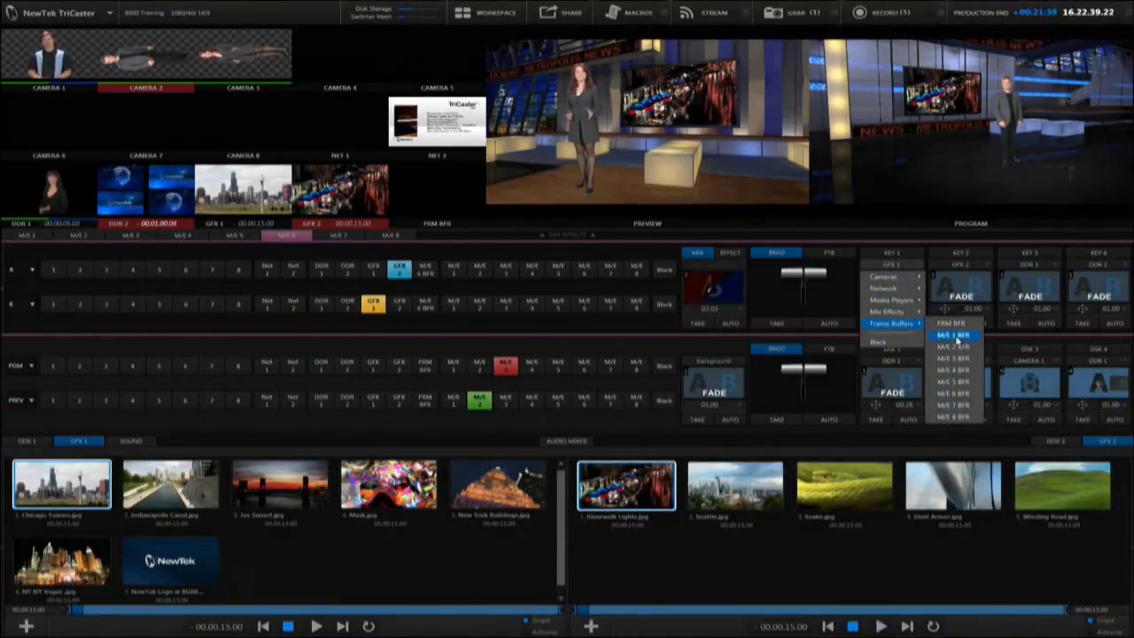
left_click(953, 337)
left_click(960, 264)
mouse_move(963, 326)
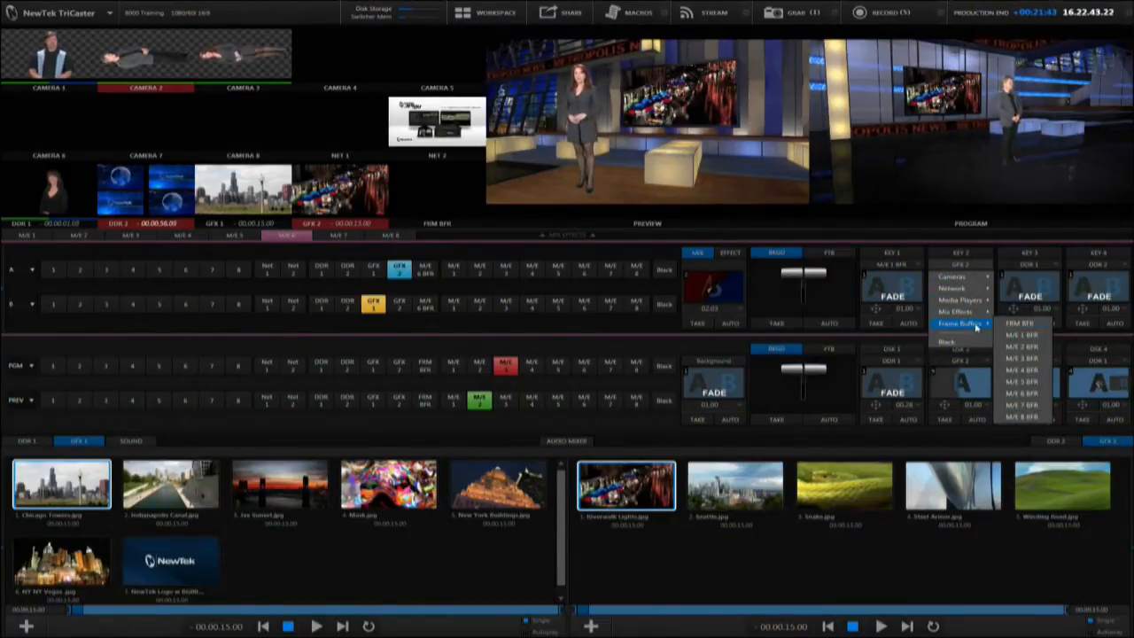
left_click(1018, 347)
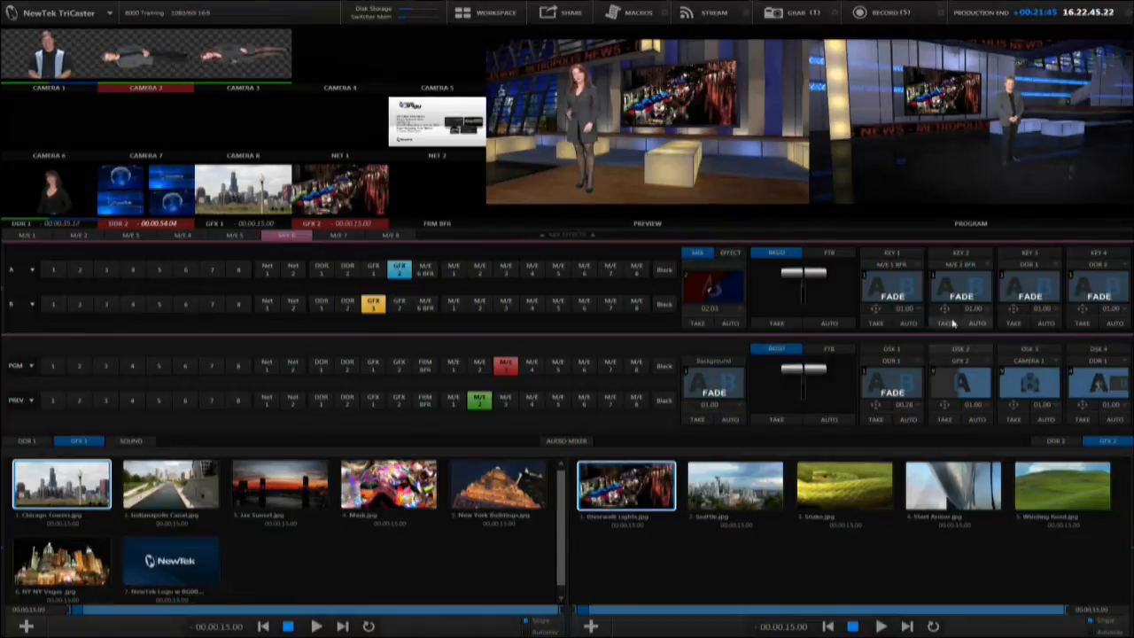
left_click(917, 269)
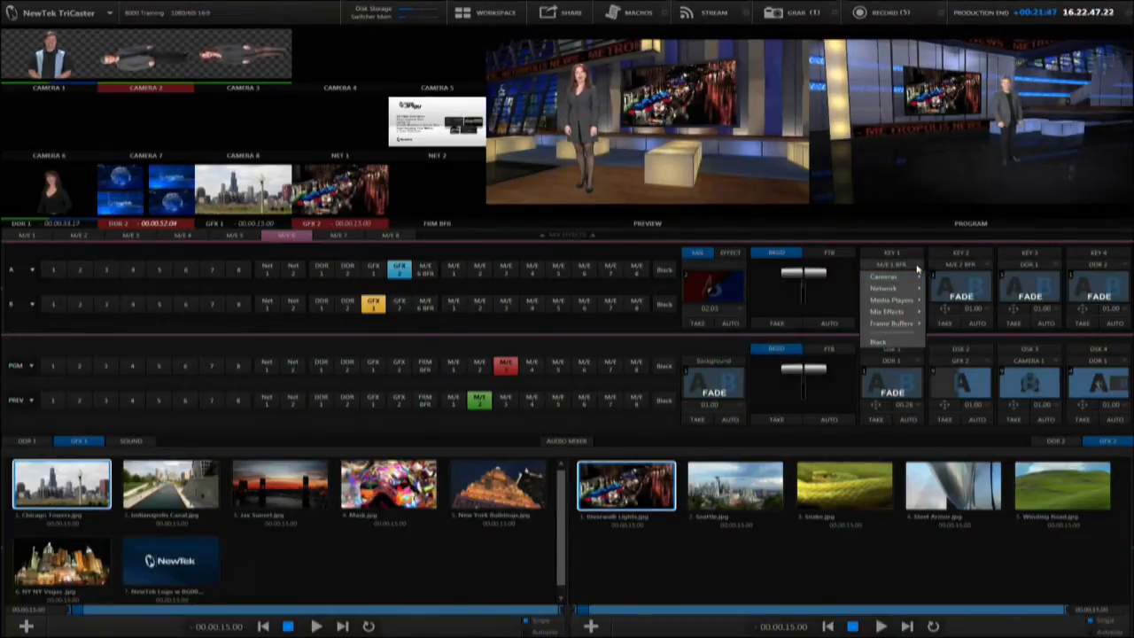
mouse_move(913, 324)
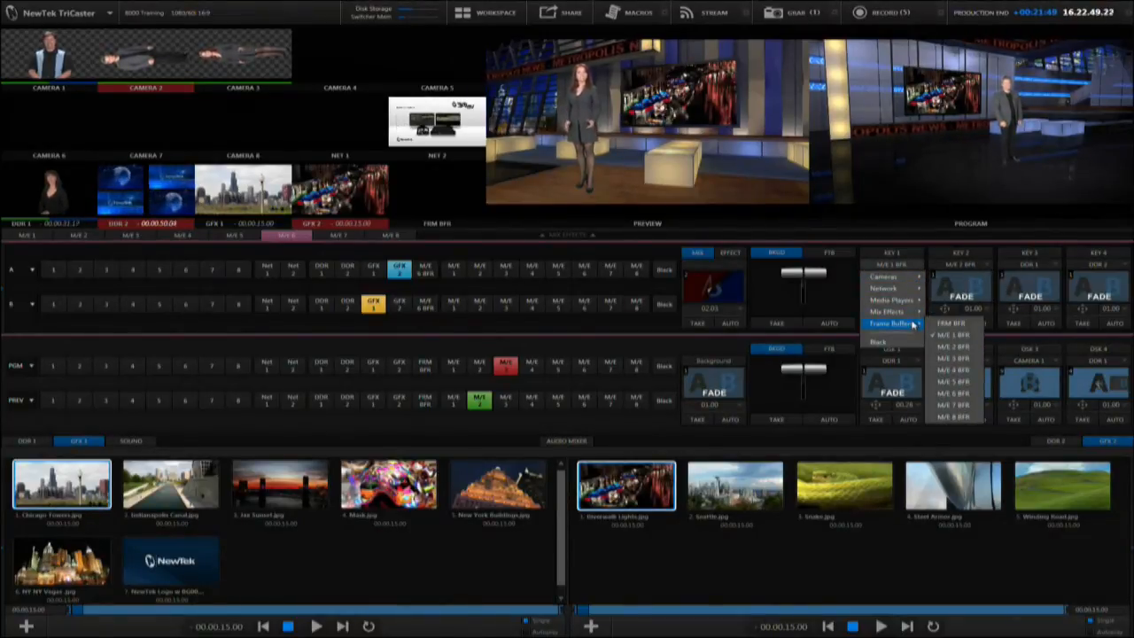
mouse_move(908, 276)
left_click(916, 231)
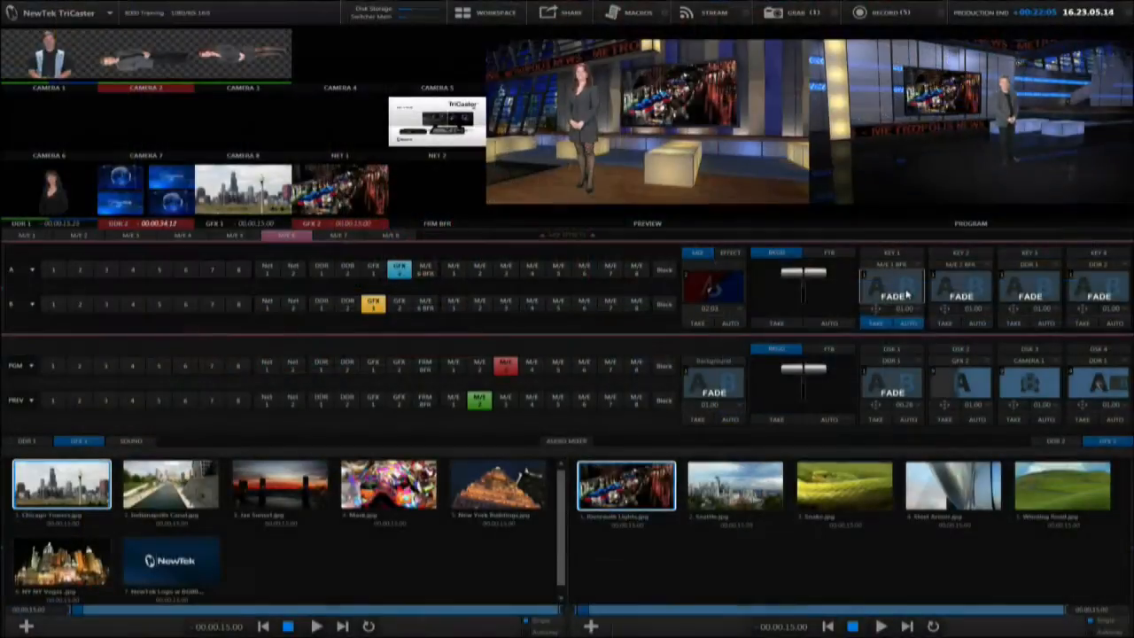
Set M/E 6's Key 1 transition to Fly In UL.ofx from the Trajectories overlay effects
left_click(905, 295)
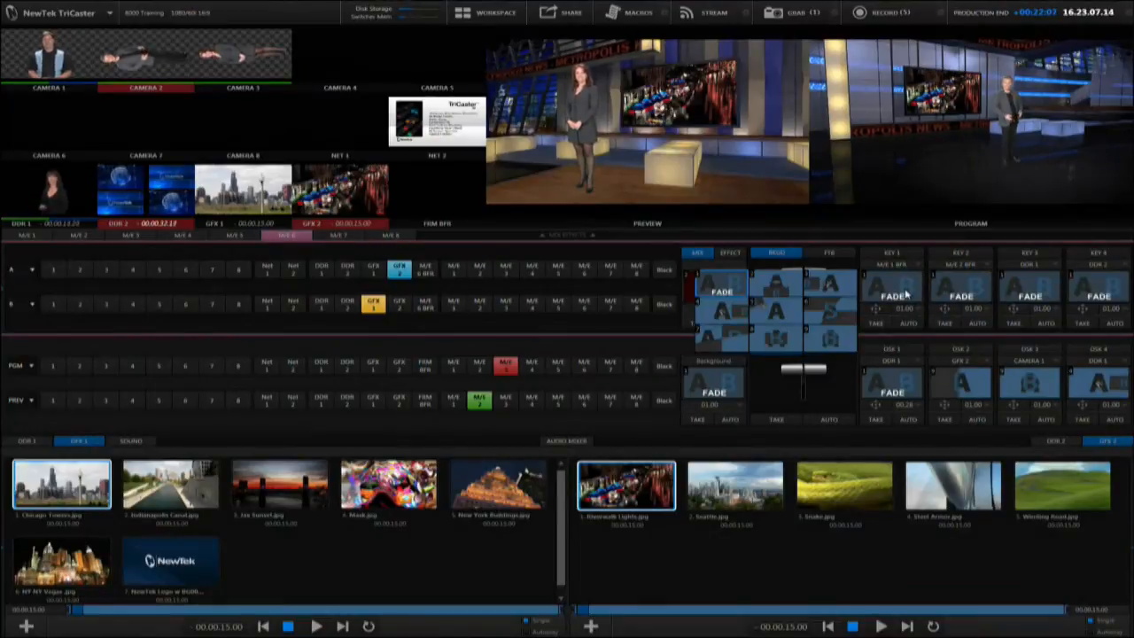
left_click(795, 278)
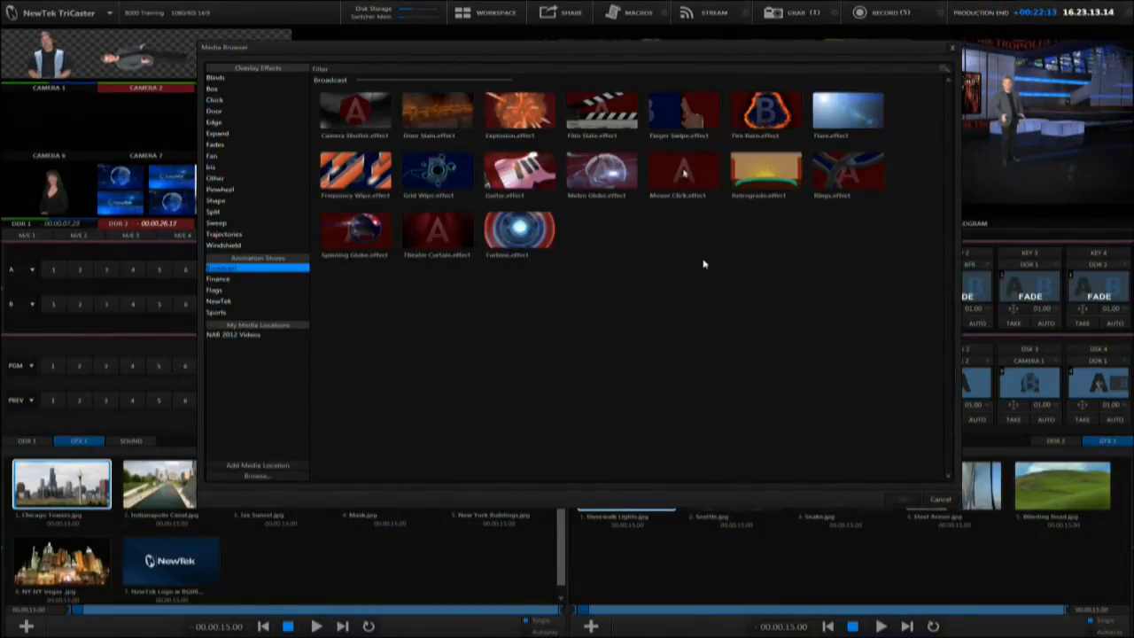
left_click(235, 235)
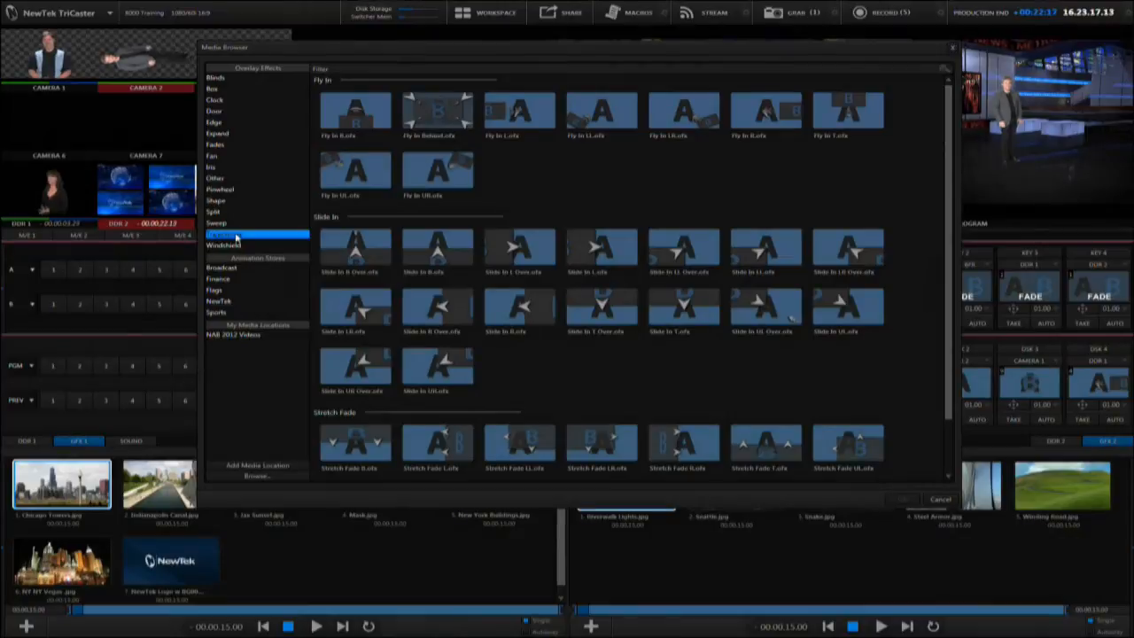
double_click(349, 174)
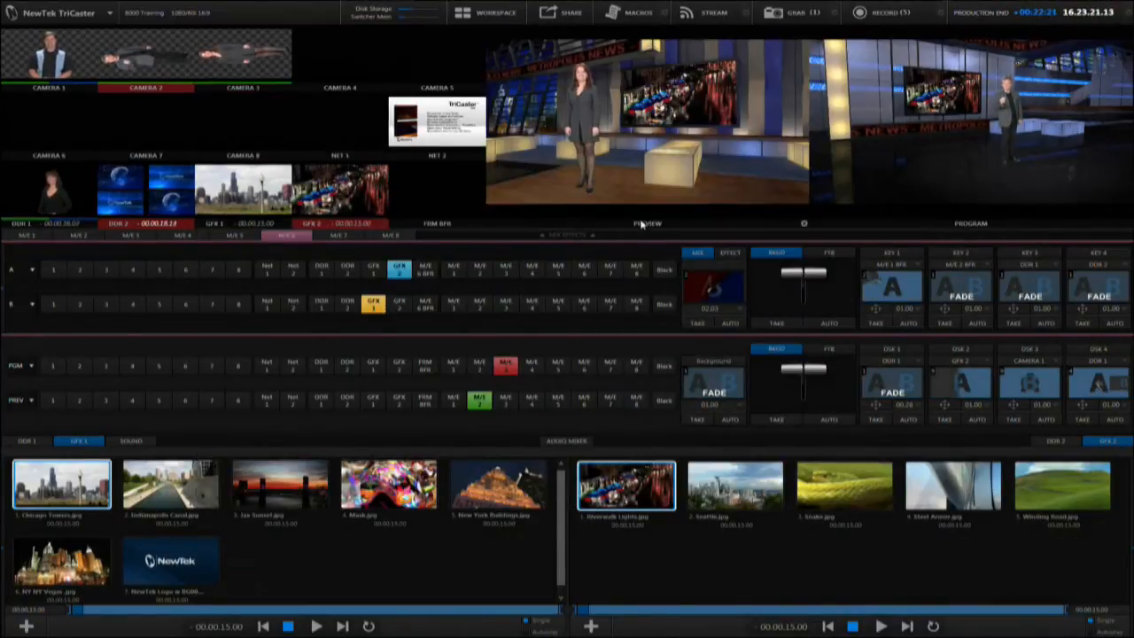
left_click(89, 239)
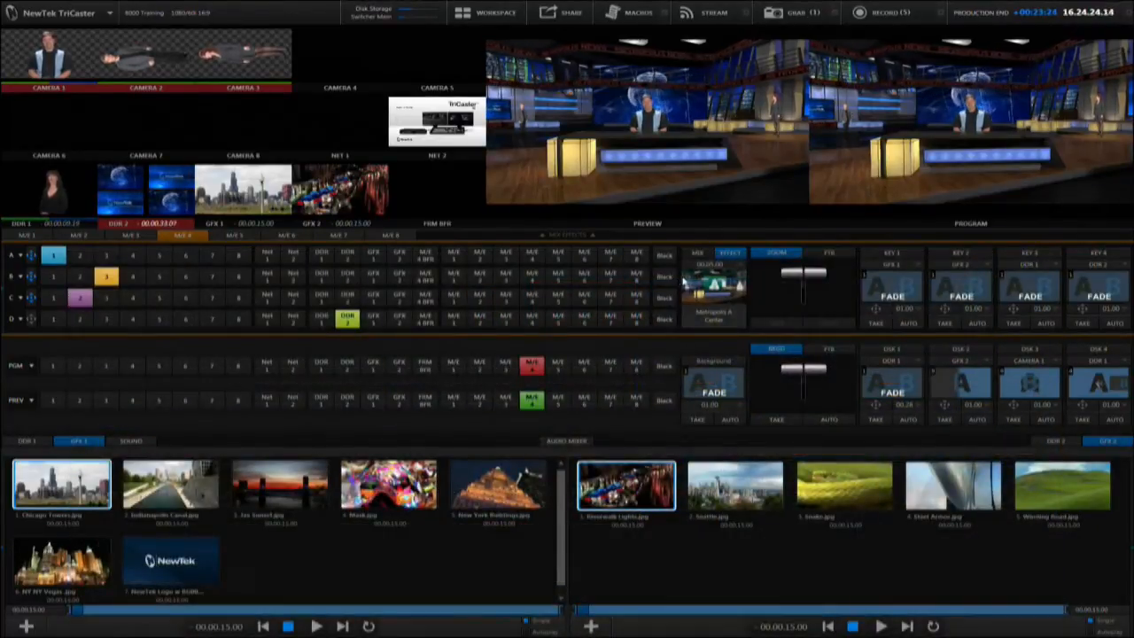
mouse_move(4, 273)
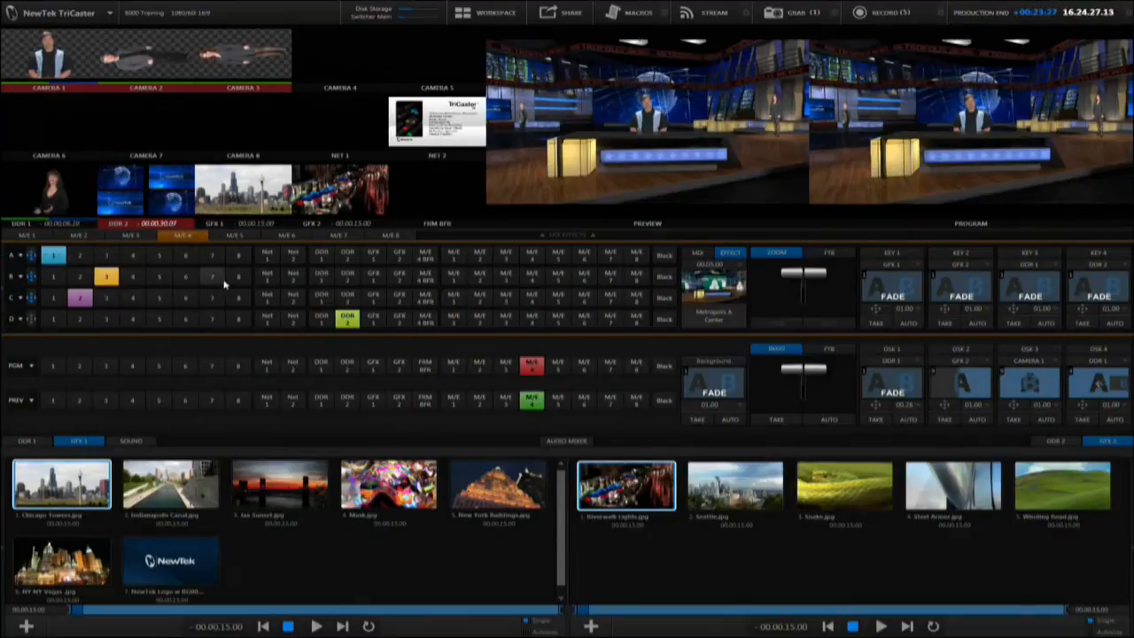
Load the Helix 3 High Across LiveSet as M/E 4's effect
left_click(742, 310)
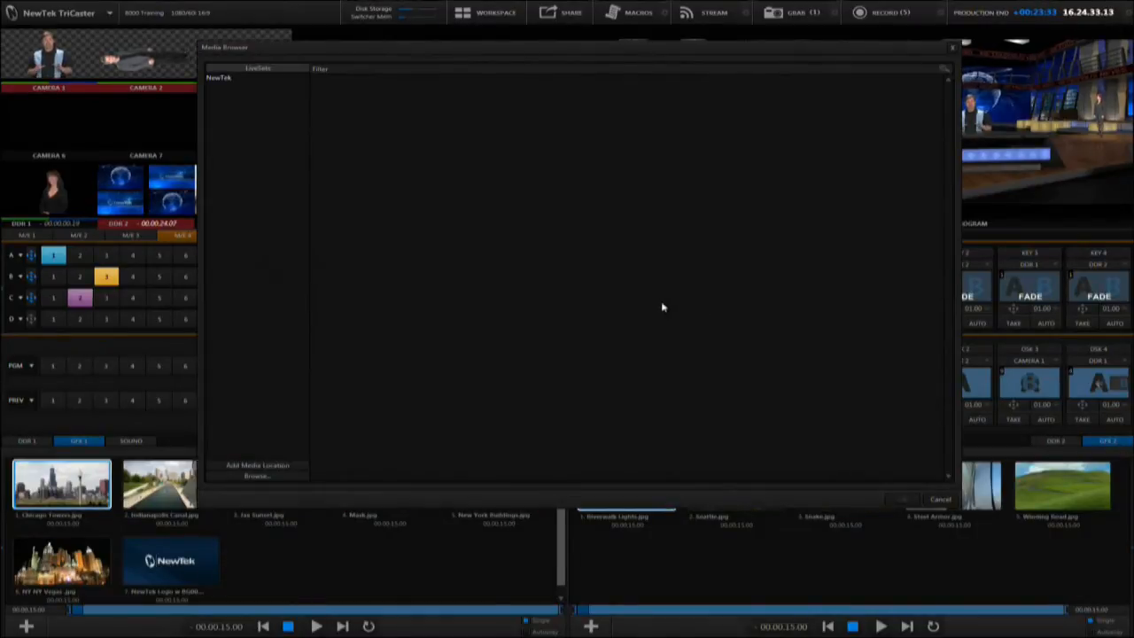
scroll(553, 305, "down", 5)
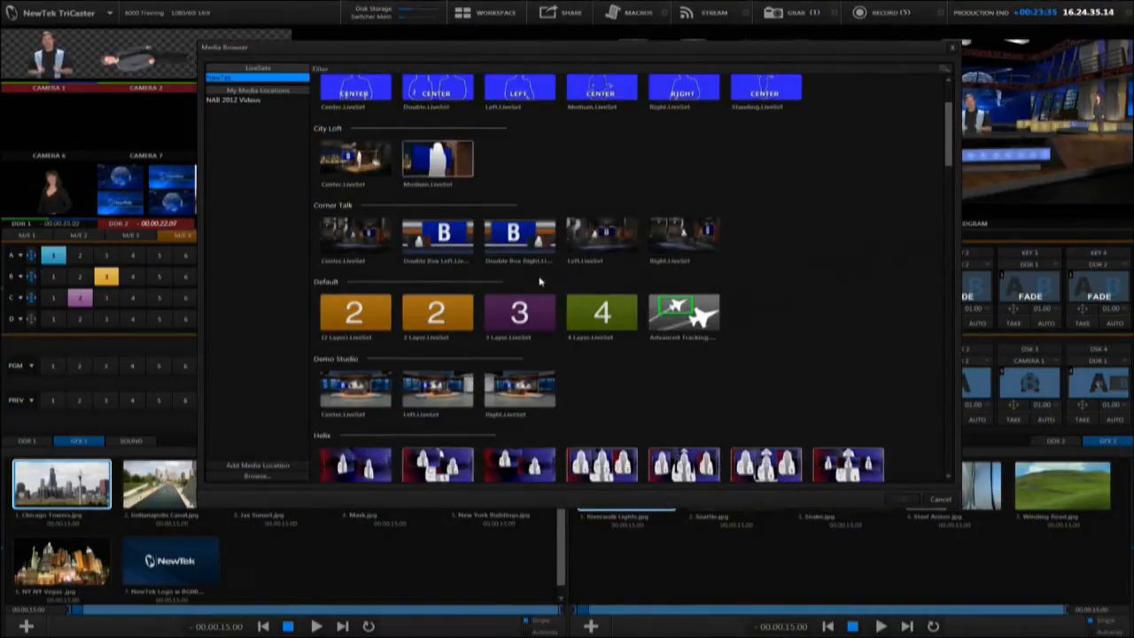
double_click(608, 353)
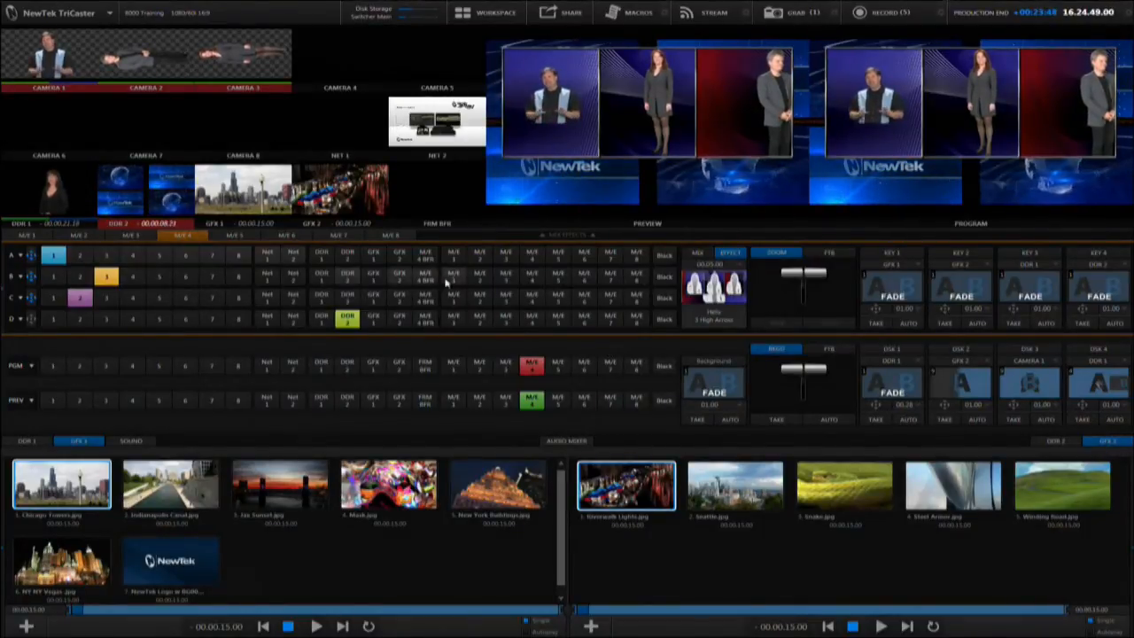
Assign M/E 3 to layer A, M/E 1 to layer B and M/E 2 to layer C of M/E 4
left_click(504, 255)
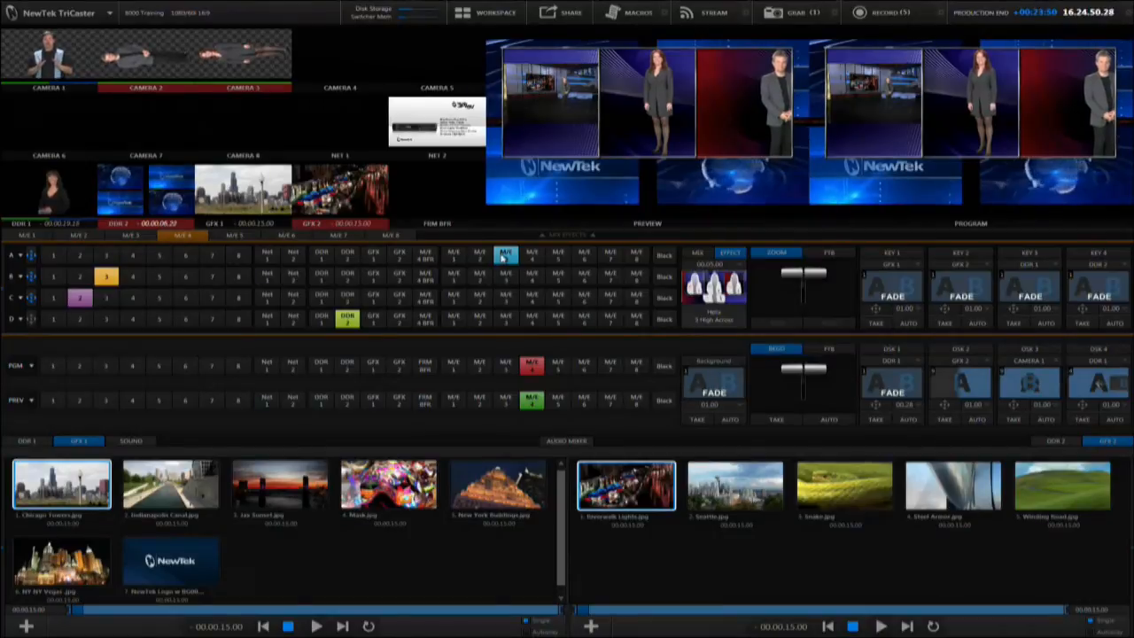
left_click(454, 278)
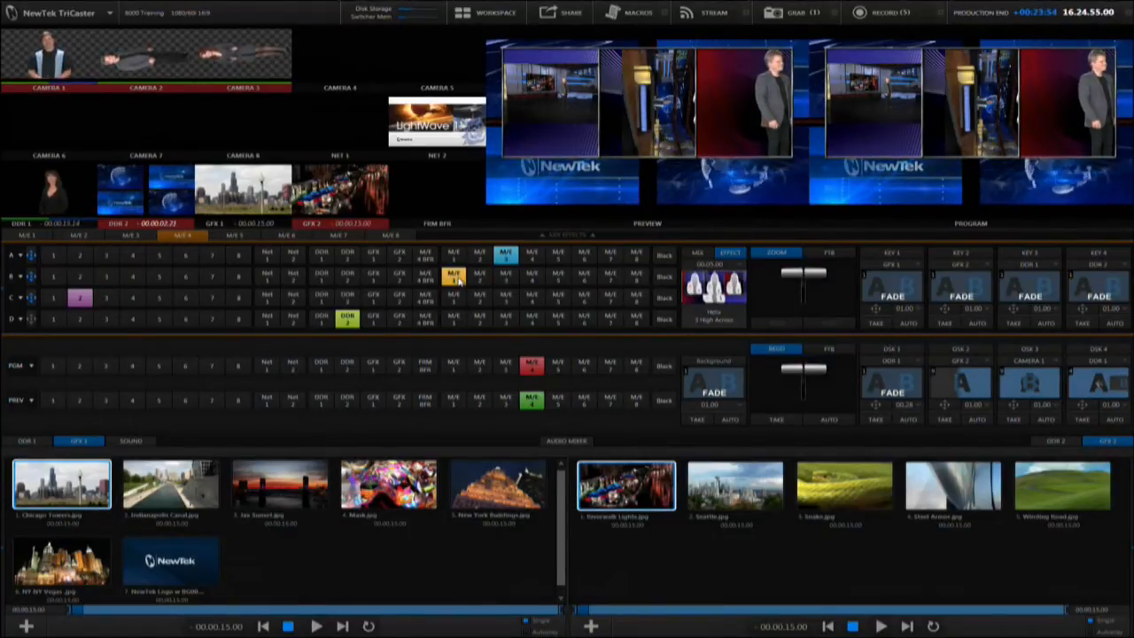
left_click(478, 297)
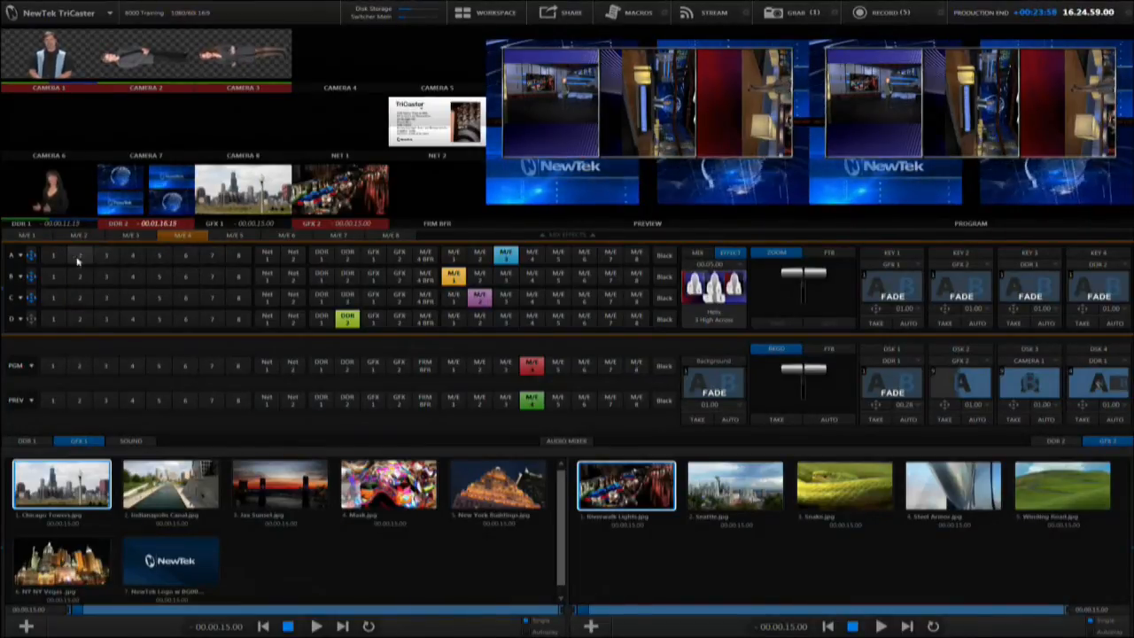
Reset M/E 4 layer A's positioning, scale it up to about 190.6% and reposition the shot within its box
left_click(33, 257)
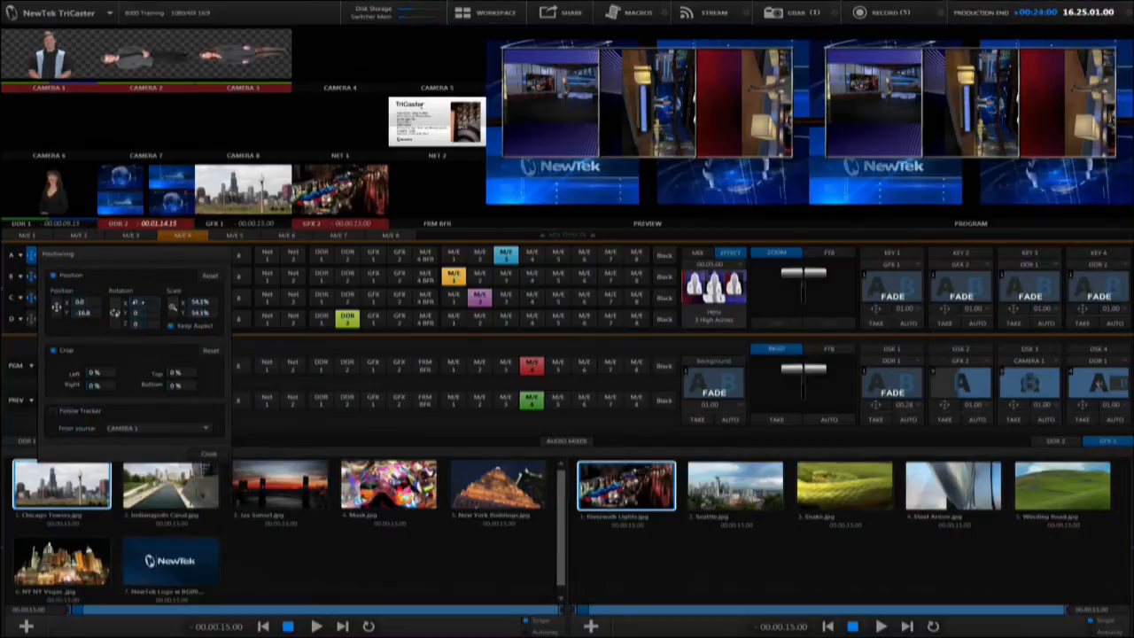
left_click(210, 276)
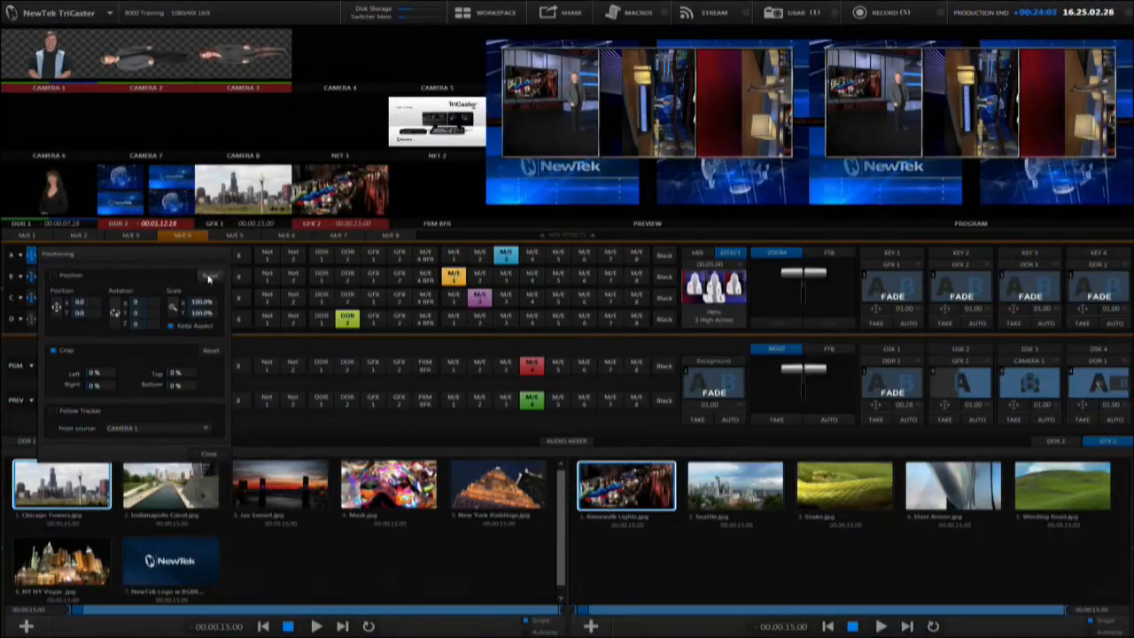
left_click_drag(175, 306, 176, 307)
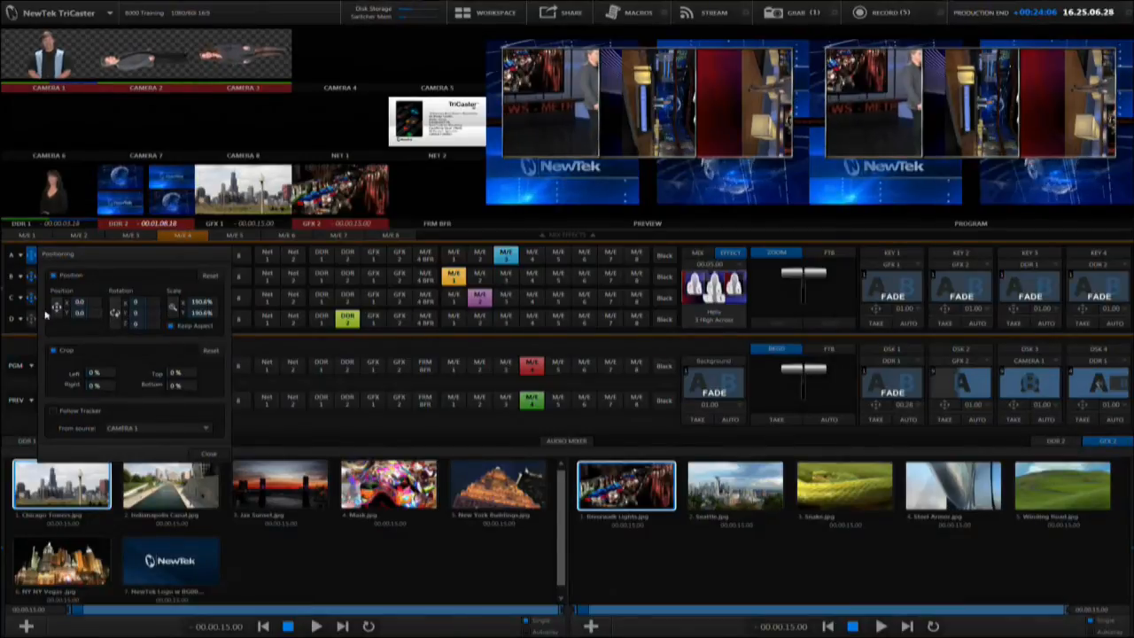
left_click_drag(56, 308, 54, 308)
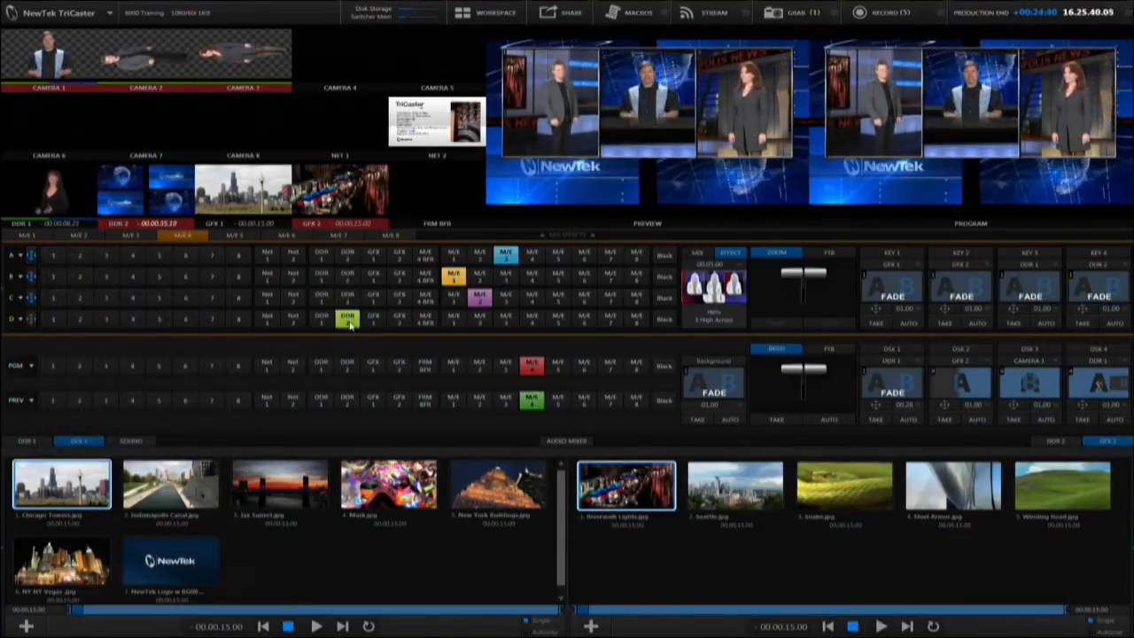
Try Net 1 as the layer D background source of M/E 4, and switch it back to DDR 2
left_click(268, 319)
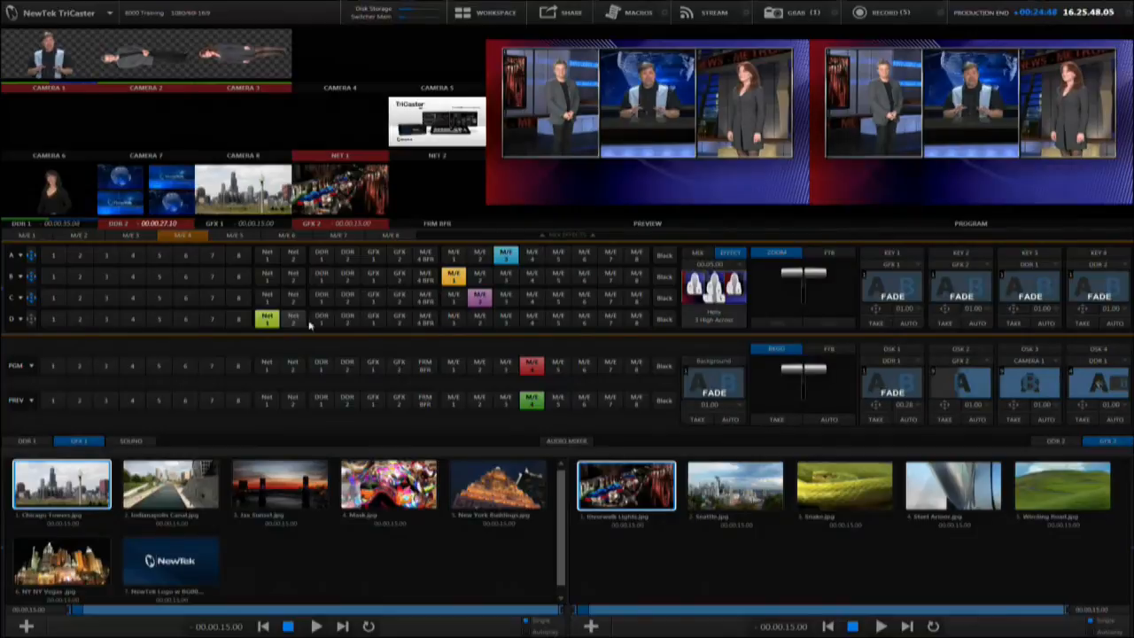
left_click(349, 323)
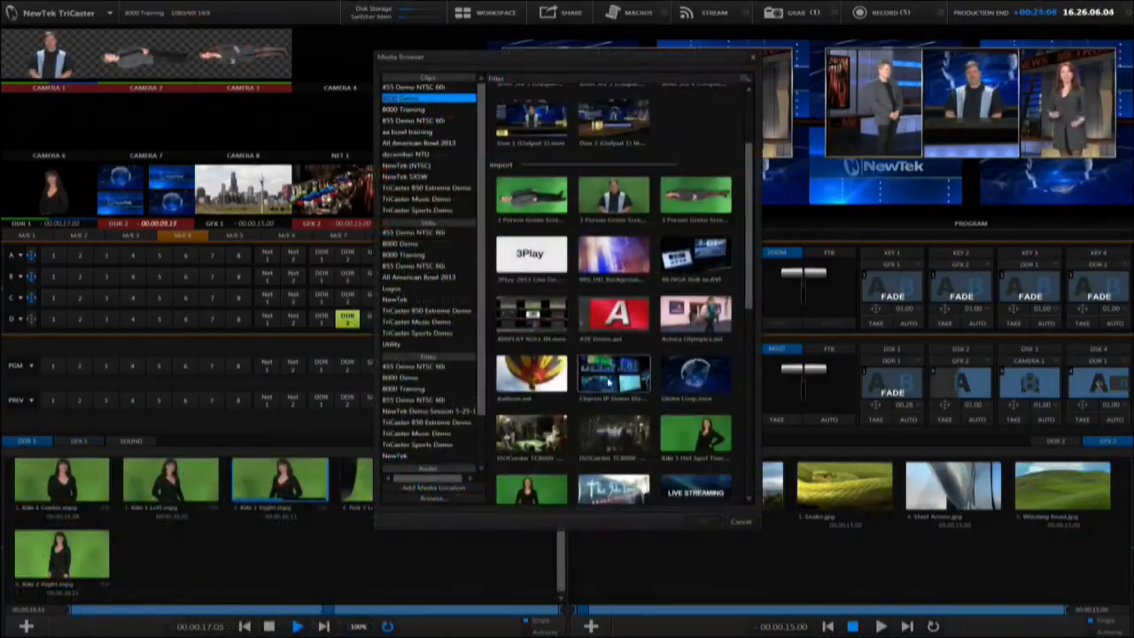
left_click(695, 373)
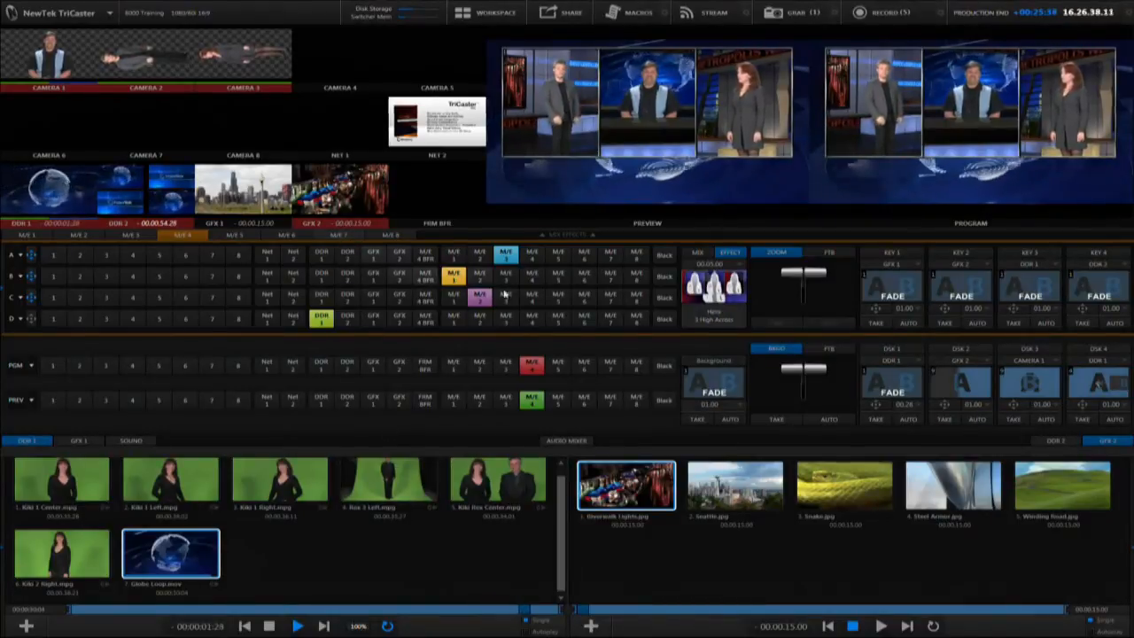
Put M/E 7 on program and preview, and load the Default Advanced Tracking LiveSet as its effect
left_click(610, 366)
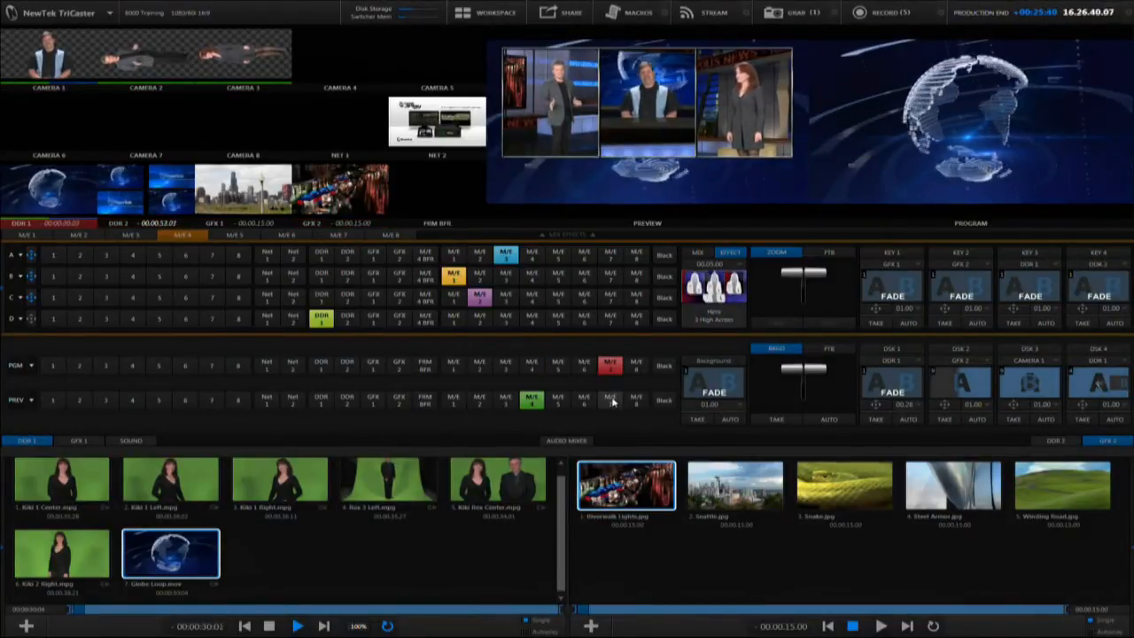
left_click(611, 399)
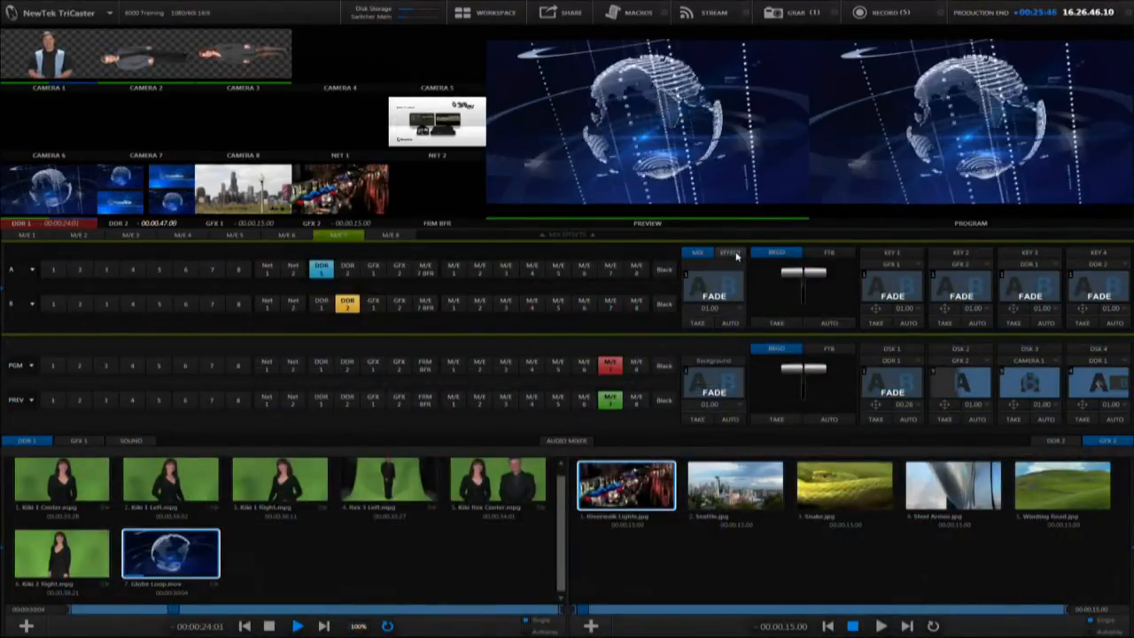
left_click(730, 254)
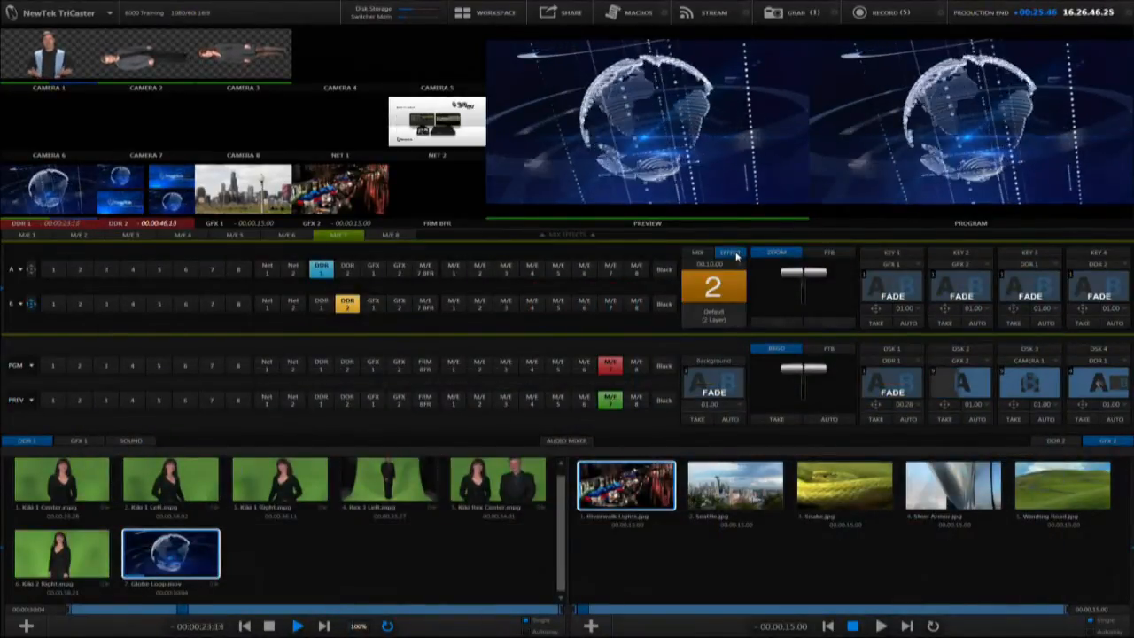
left_click(741, 312)
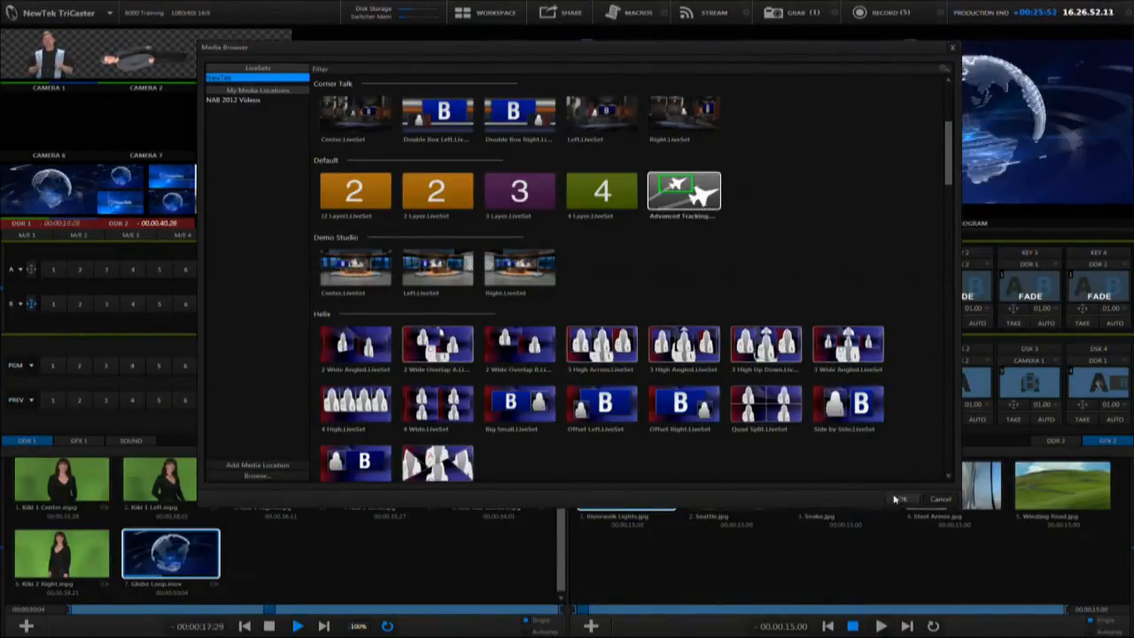
left_click(897, 498)
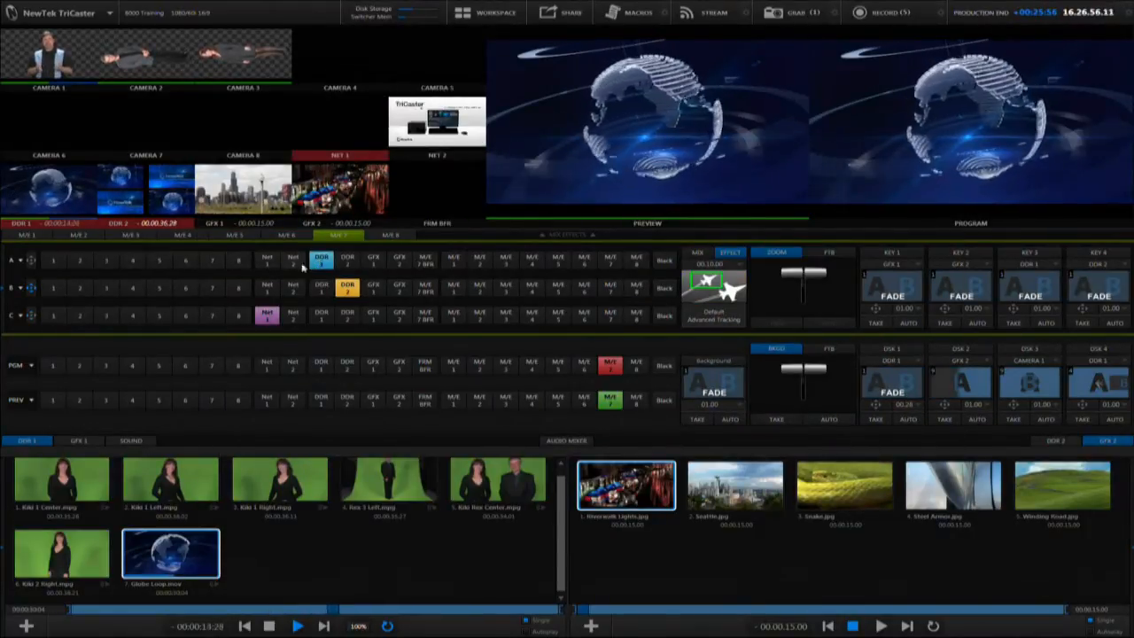
Switch DDR 1 to empty preset 4 and add the Kiki Track Rectangle clip from the 8000 Demo import group
mouse_move(2, 553)
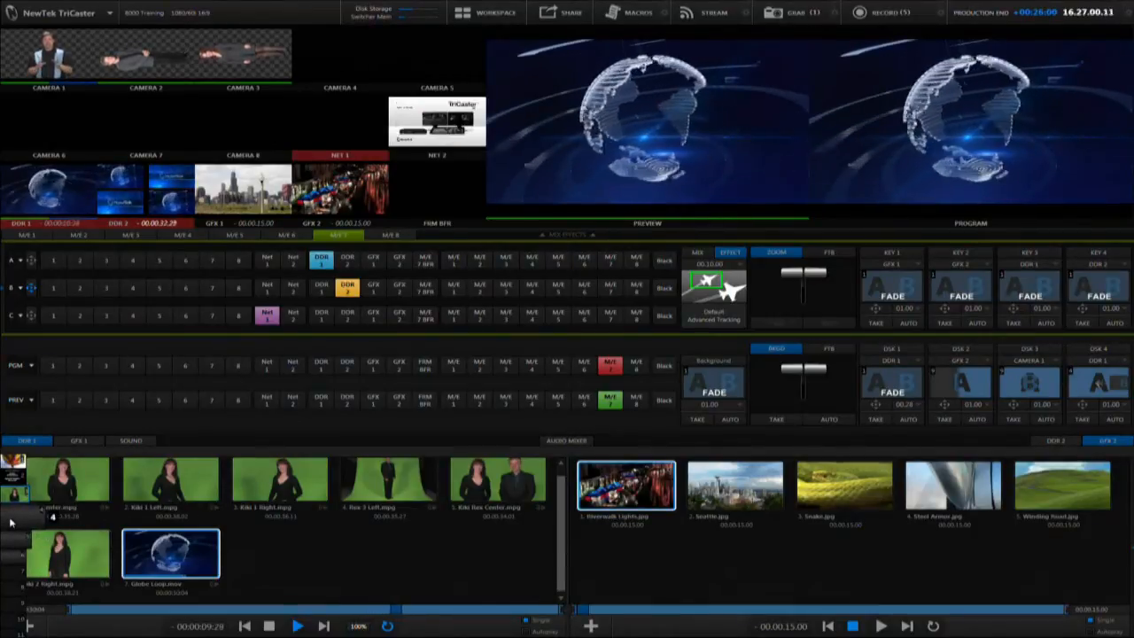
left_click(10, 522)
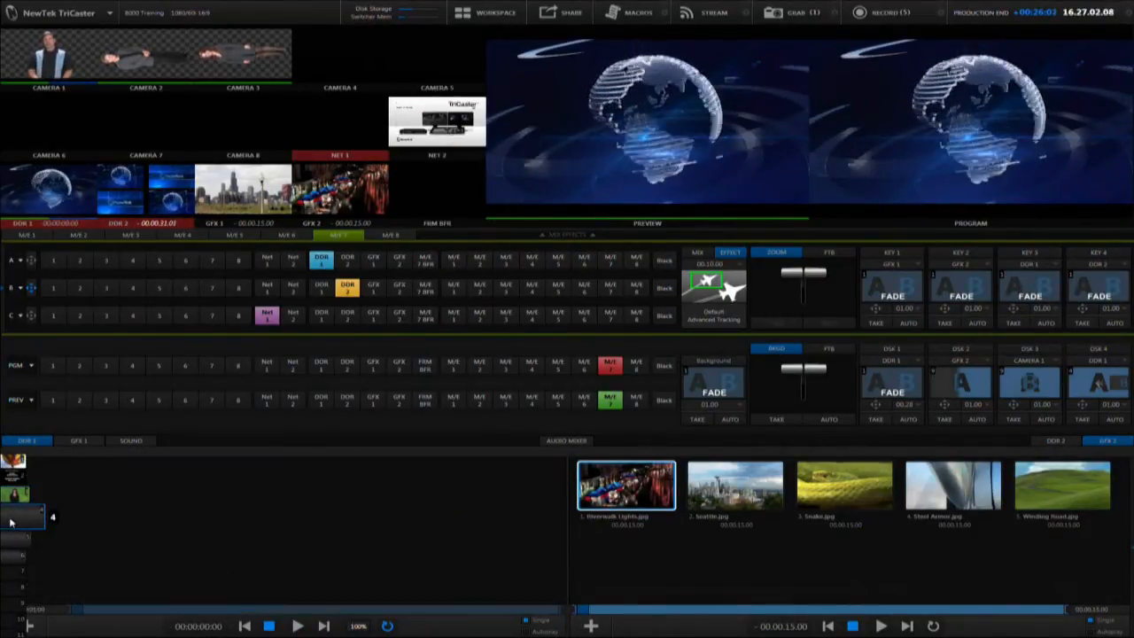
double_click(192, 521)
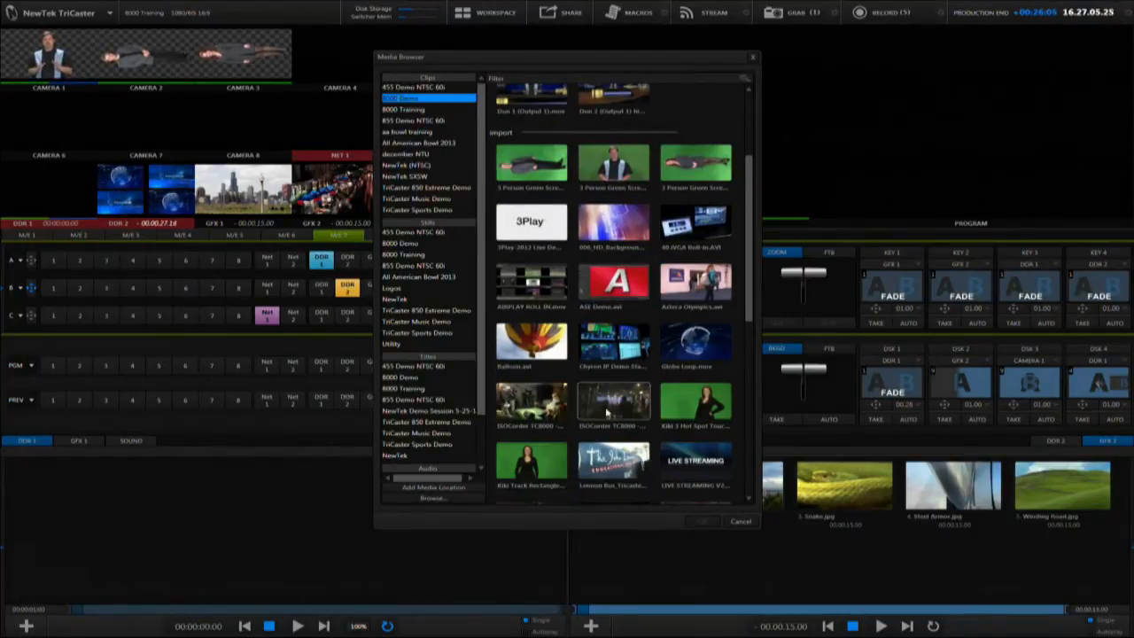
double_click(538, 470)
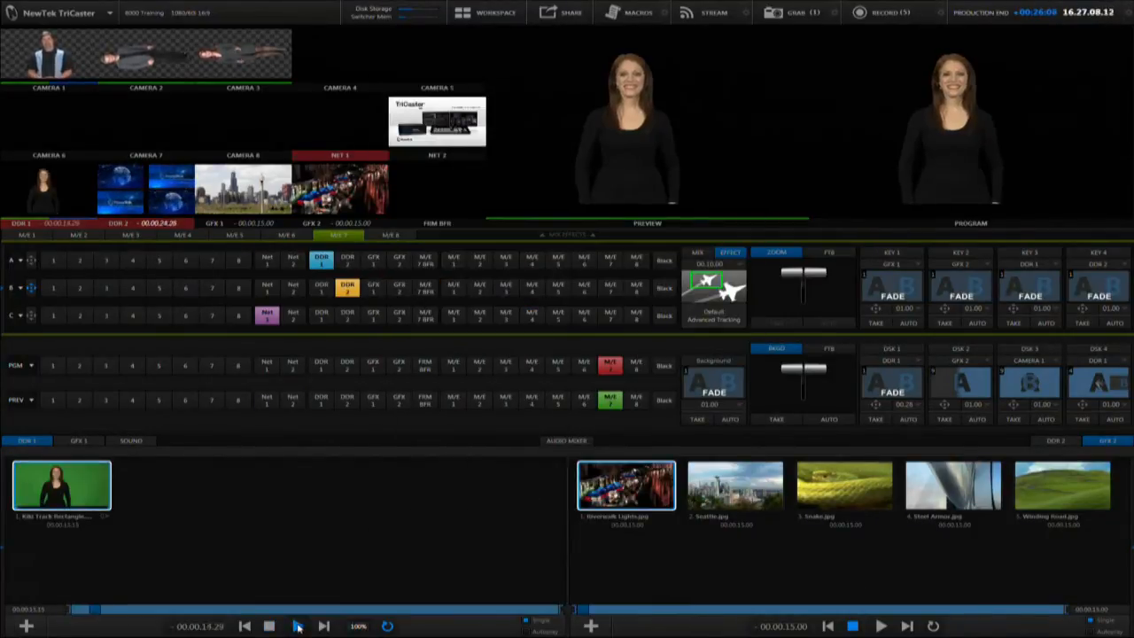
Turn off LiveMatte for DDR 1 so the clip plays with its green background
left_click(90, 225)
left_click(89, 251)
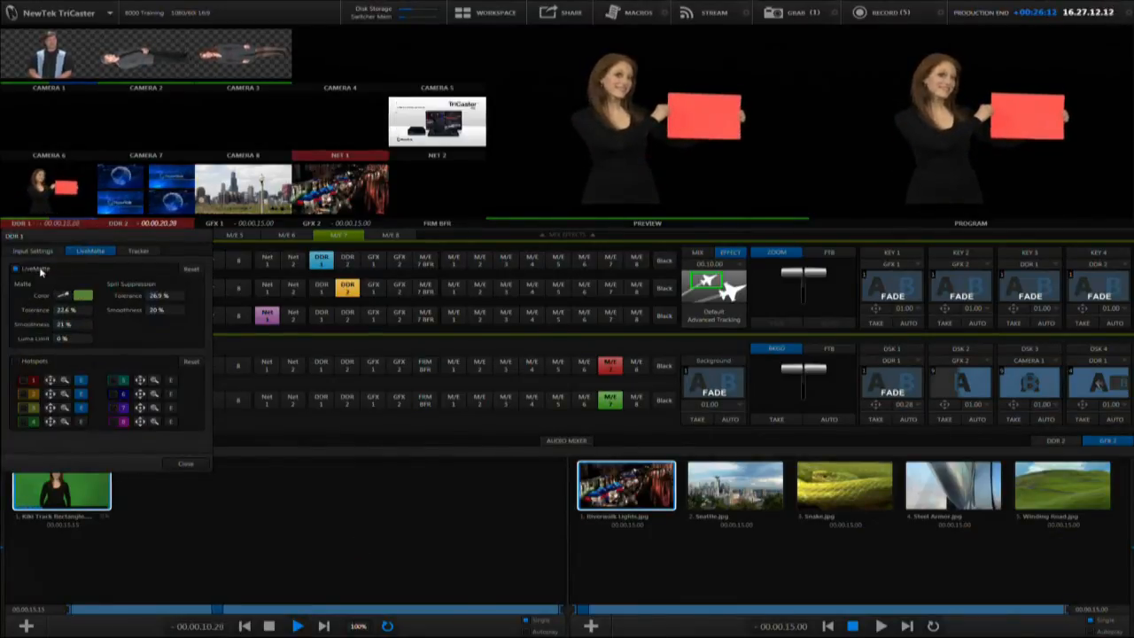
left_click(185, 464)
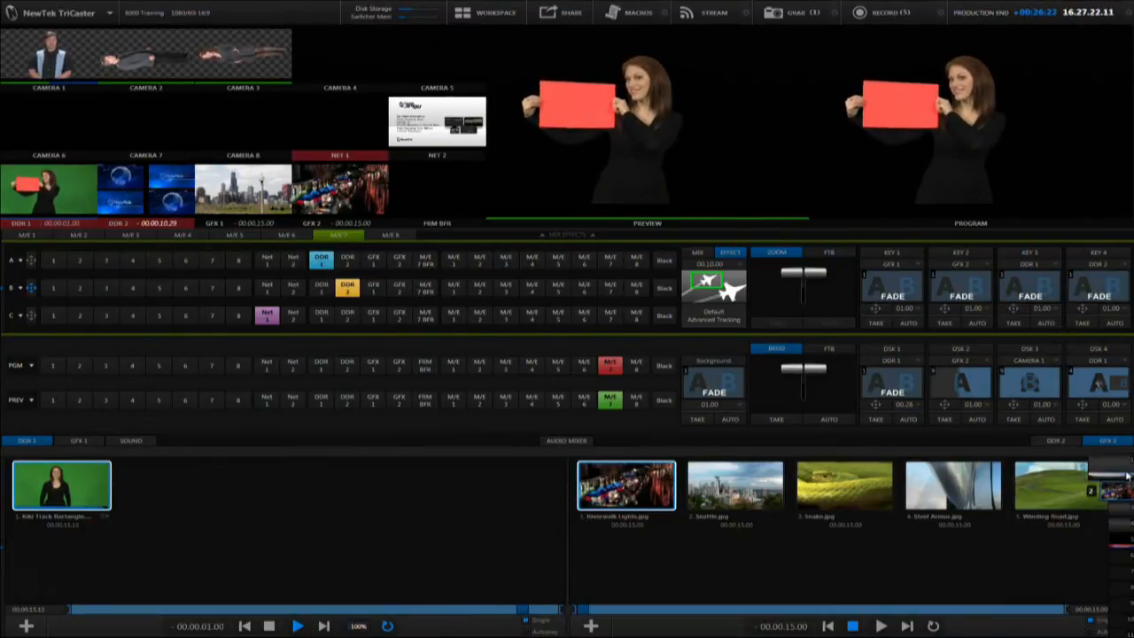
Select Balloon.avi in the DDR 2 playlist and play it
left_click(1053, 441)
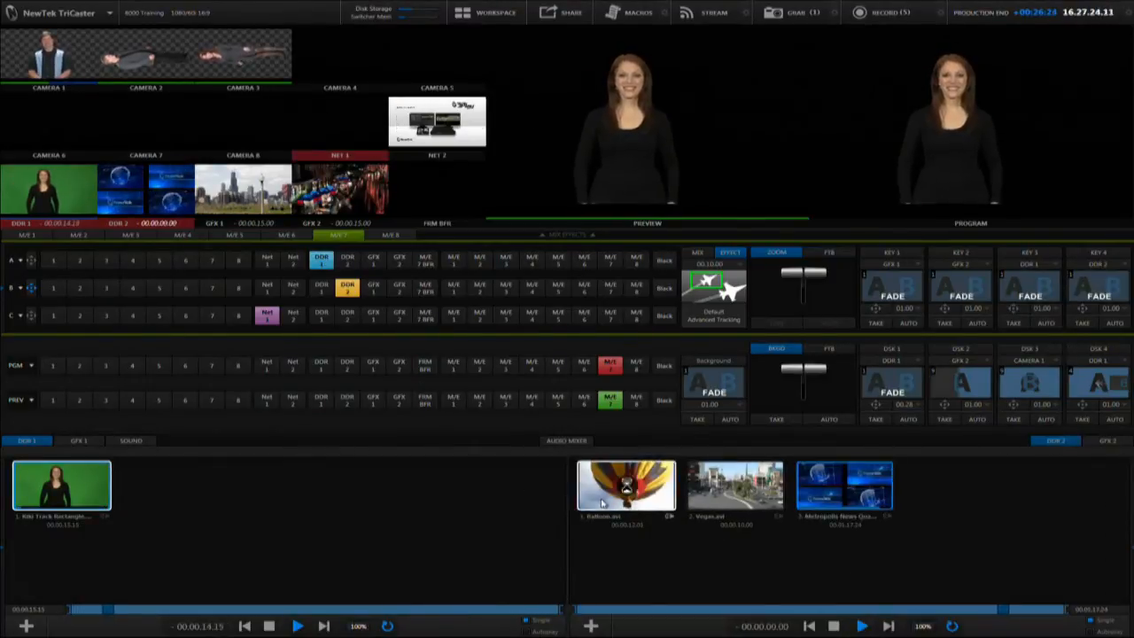
left_click(861, 626)
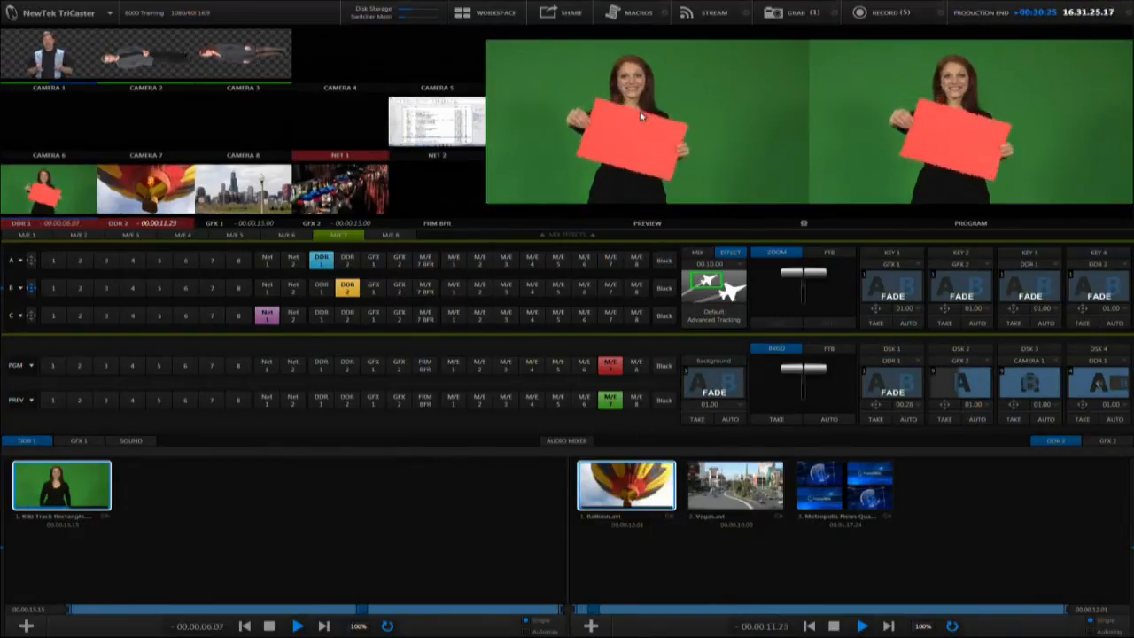
Set the preview monitor's displayed source to the DDR 1 media player
right_click(642, 116)
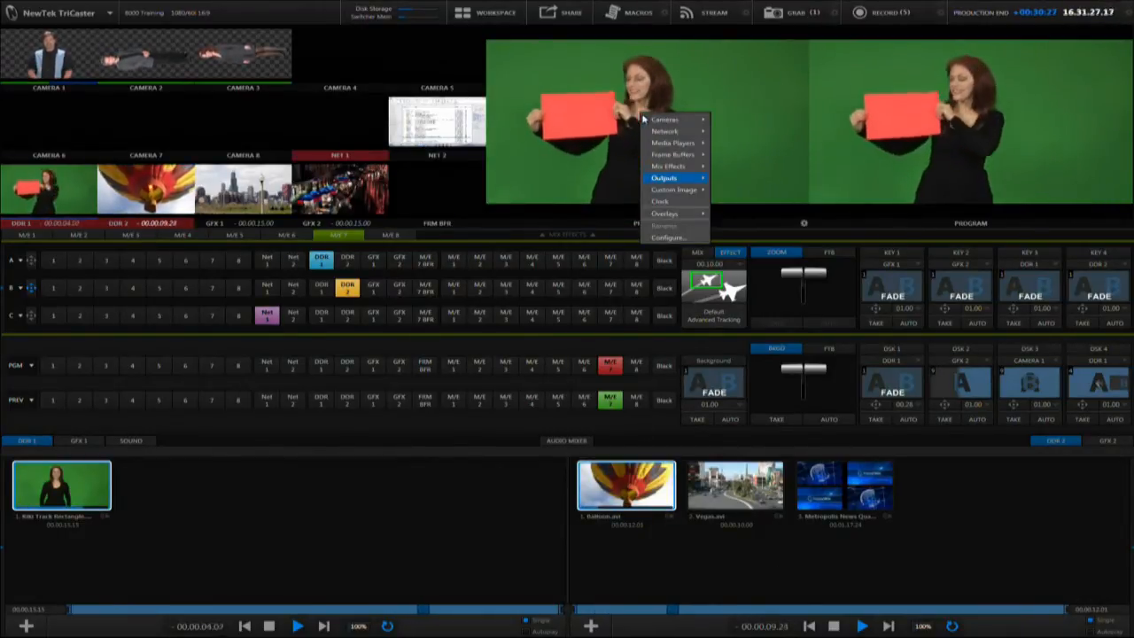
mouse_move(687, 143)
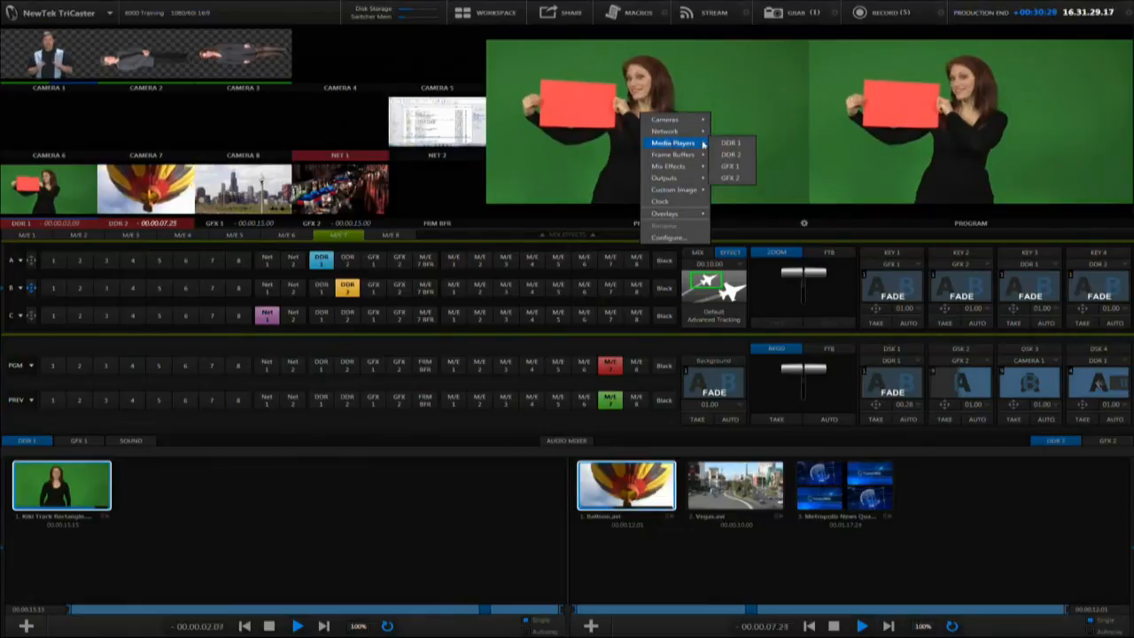
left_click(722, 143)
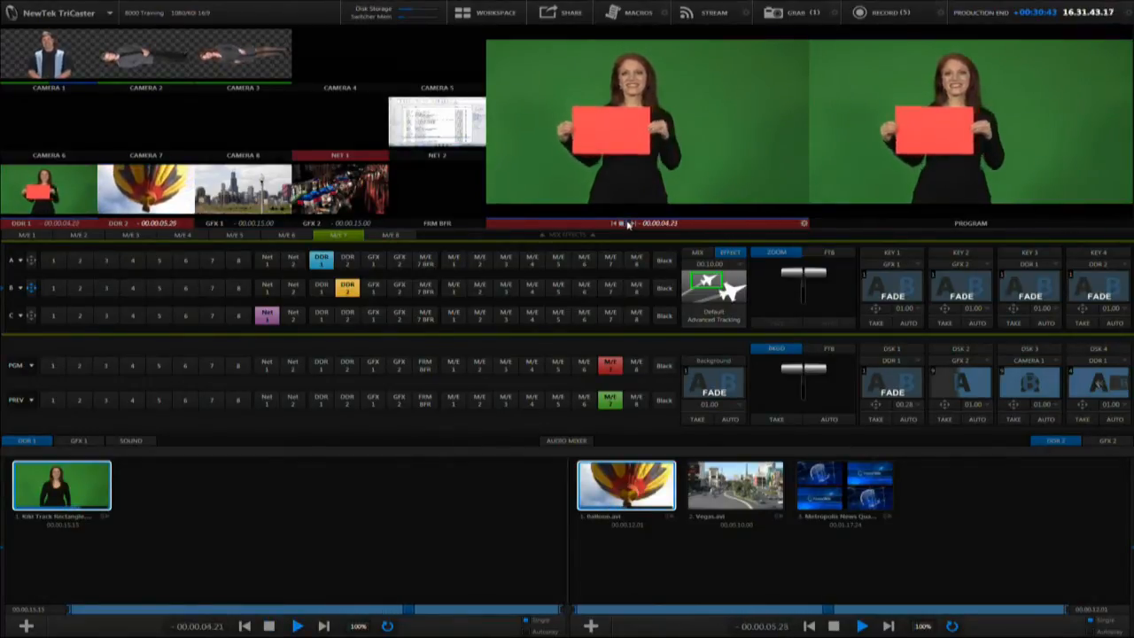
Compare opening DDR 1's configuration from the preview monitor and from its own monitor, and close it
left_click(803, 223)
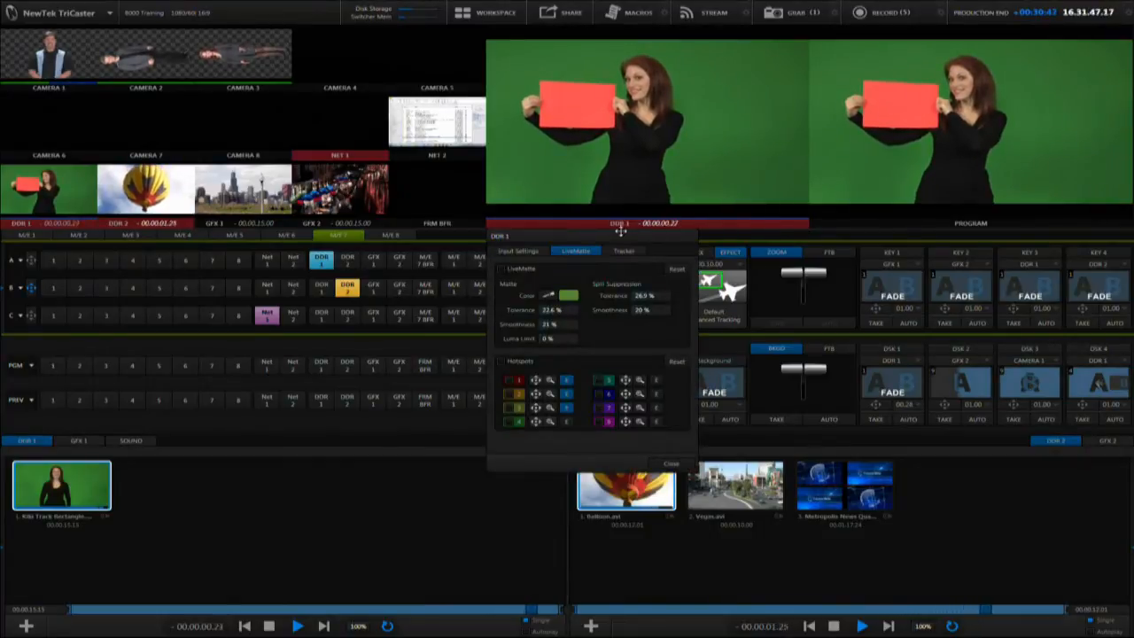
left_click(92, 223)
left_click(91, 225)
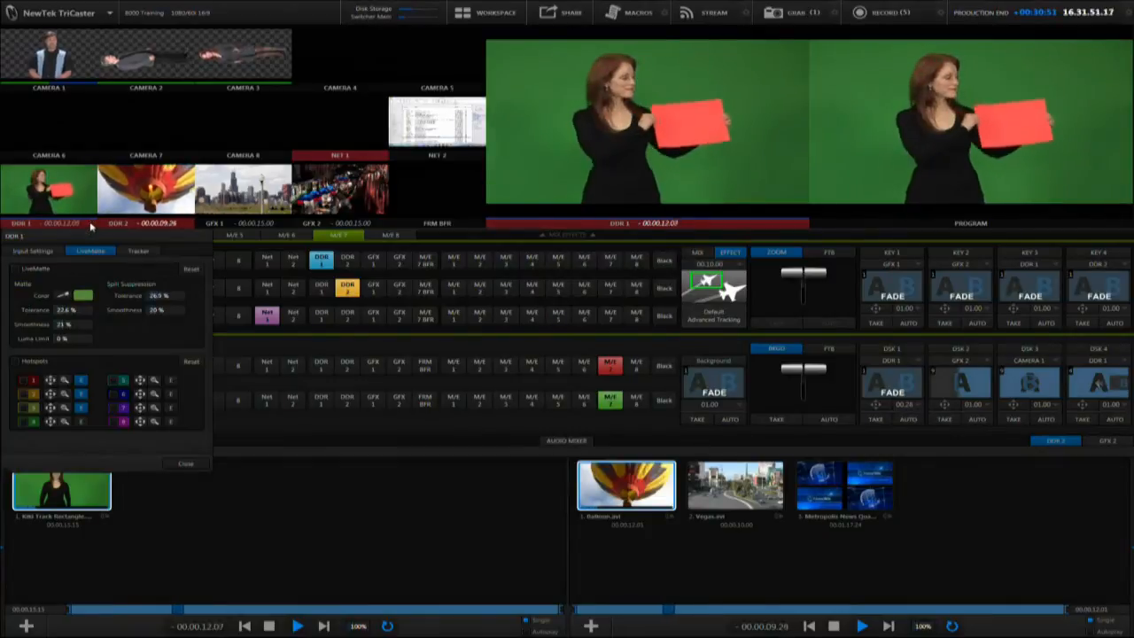
left_click(803, 225)
left_click(804, 225)
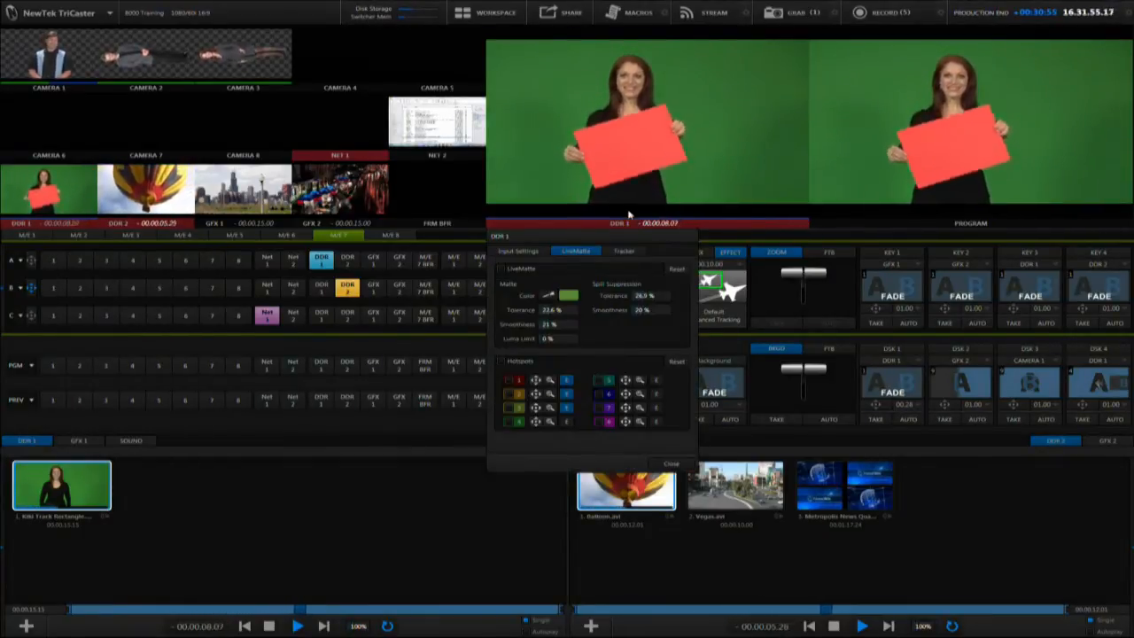
left_click(671, 463)
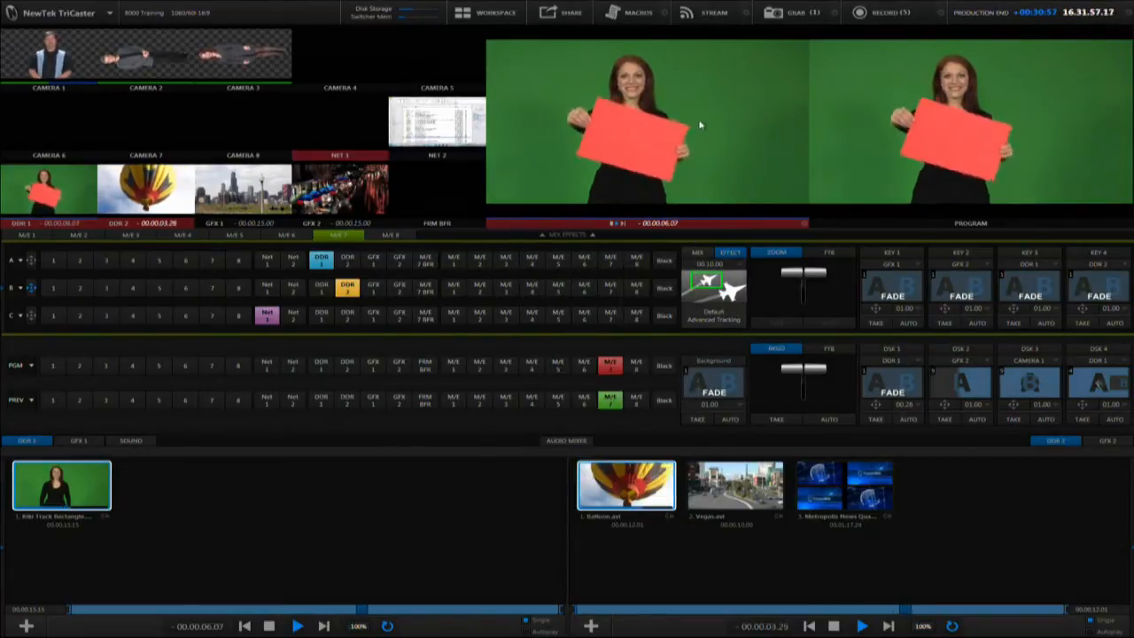
Enable DDR 1's tracker using the red card's sampled colour, with a tolerance of about 44%
double_click(696, 112)
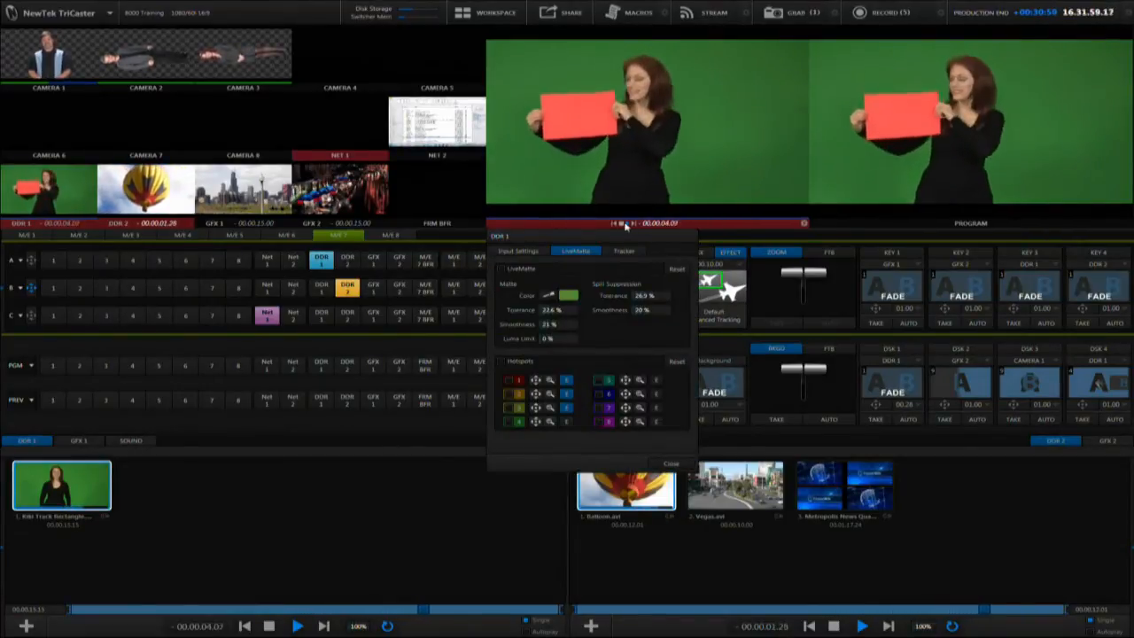
left_click(635, 253)
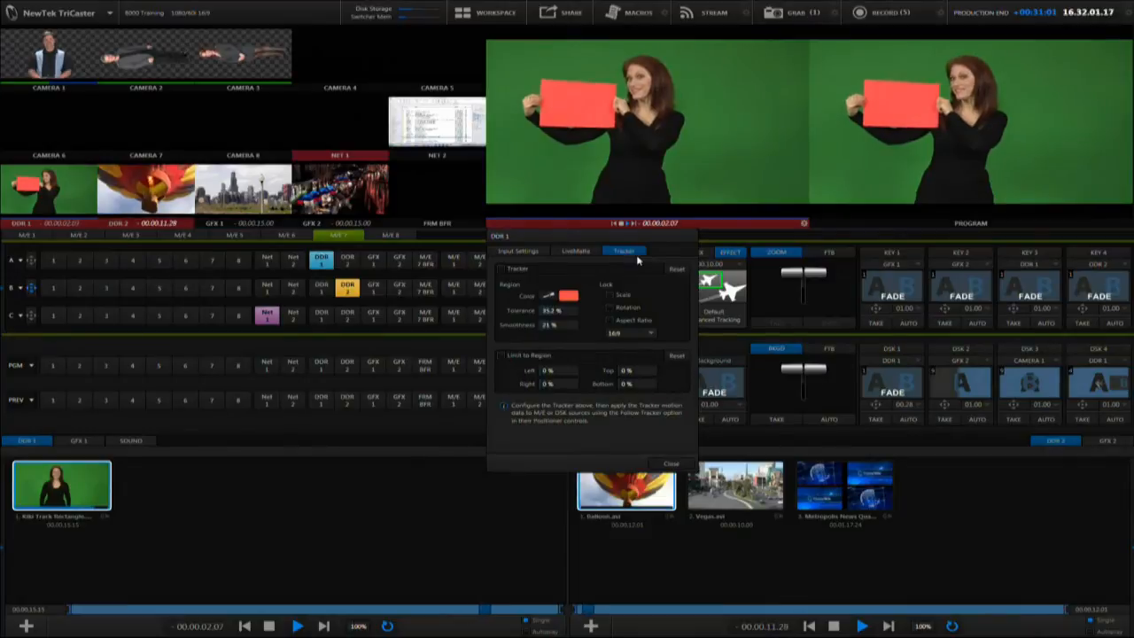
left_click(550, 296)
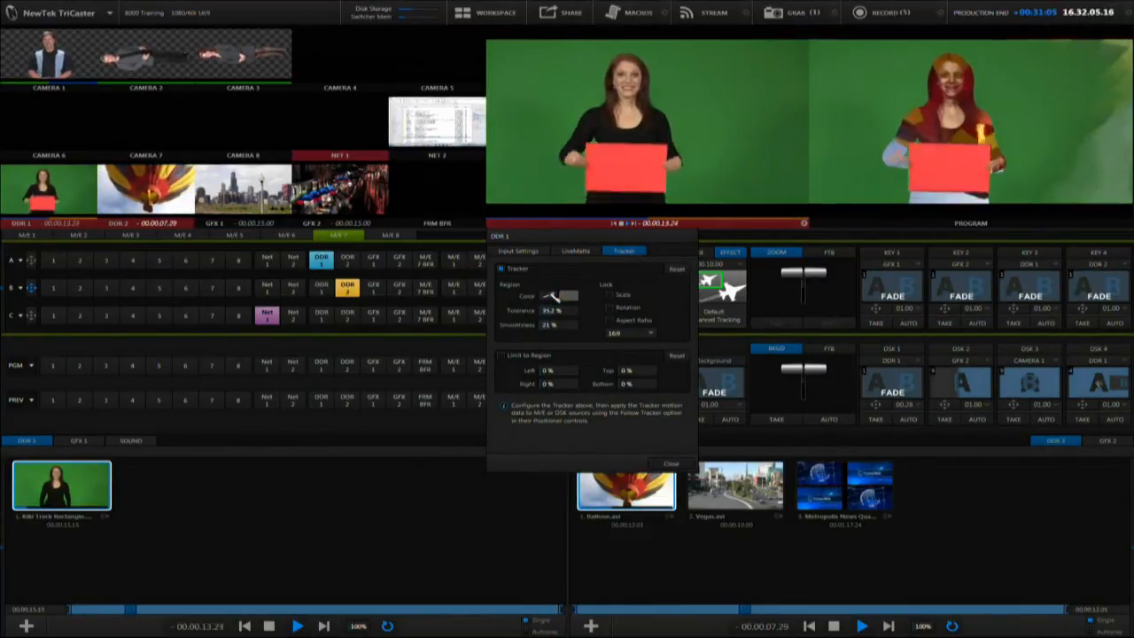
left_click(697, 124)
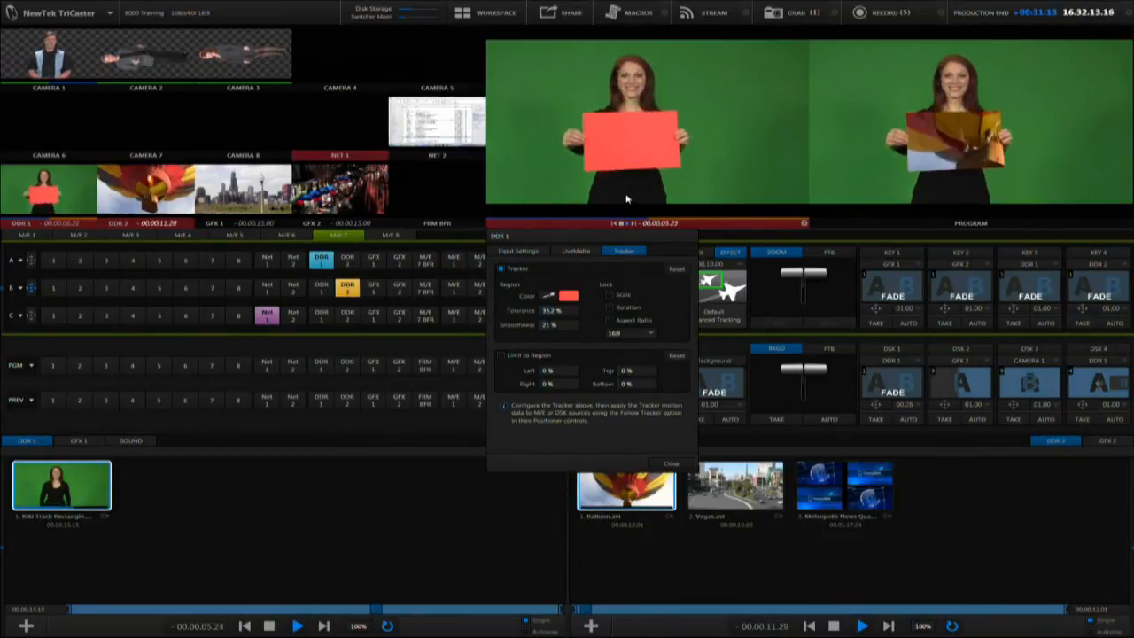
left_click_drag(551, 311, 581, 310)
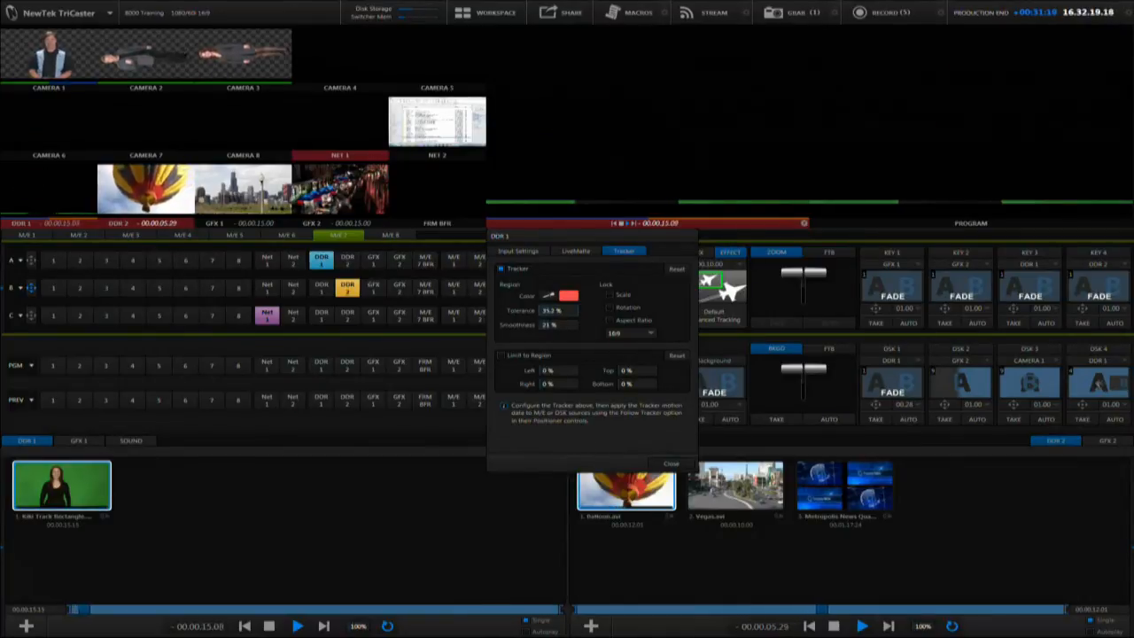
left_click_drag(560, 310, 554, 309)
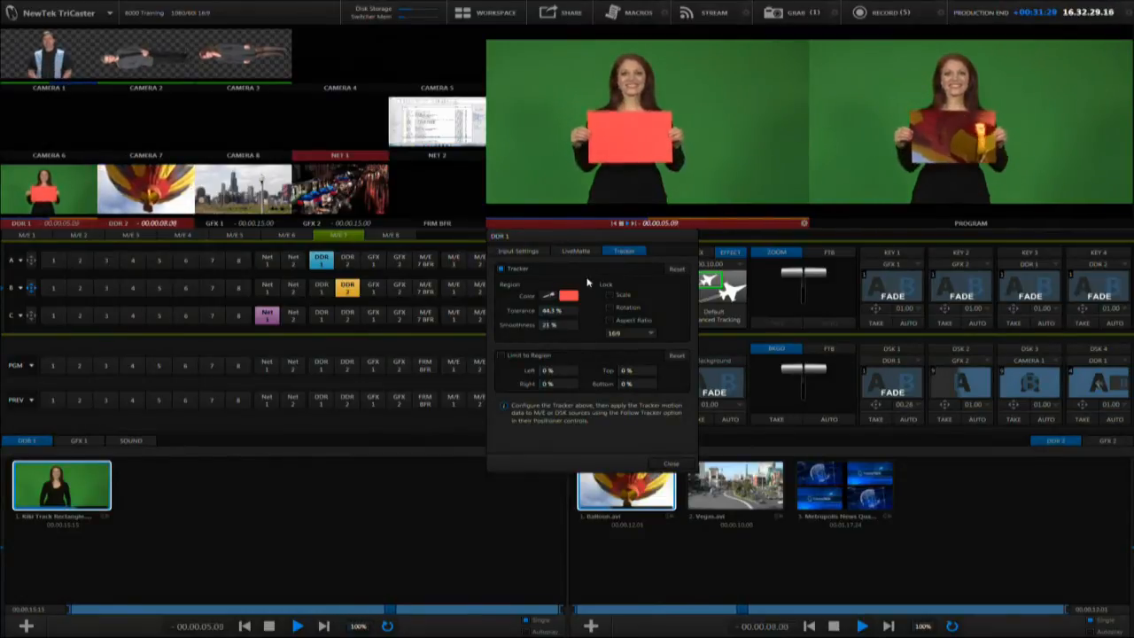
Turn on the Tracking Markers overlay for the preview monitor that displays DDR 1
right_click(695, 121)
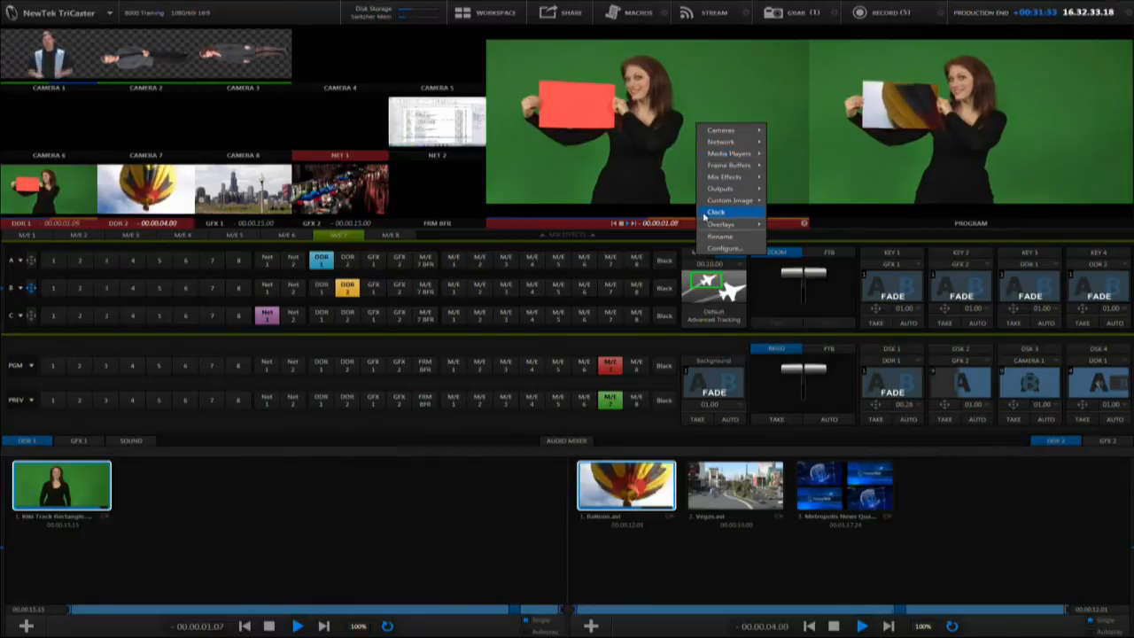
mouse_move(720, 227)
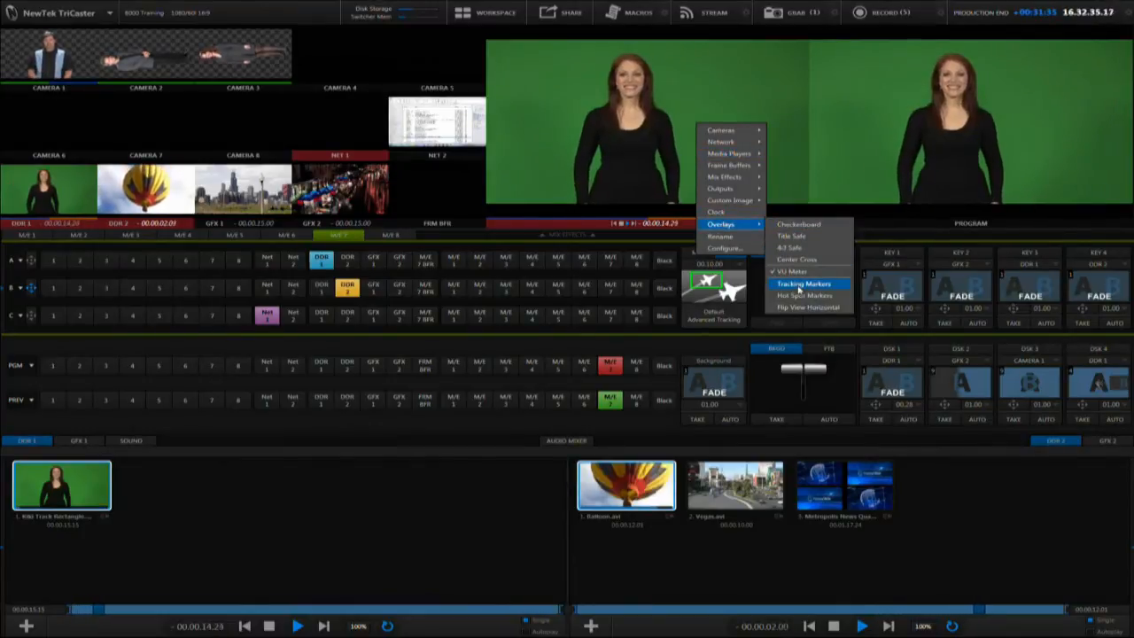
left_click(797, 285)
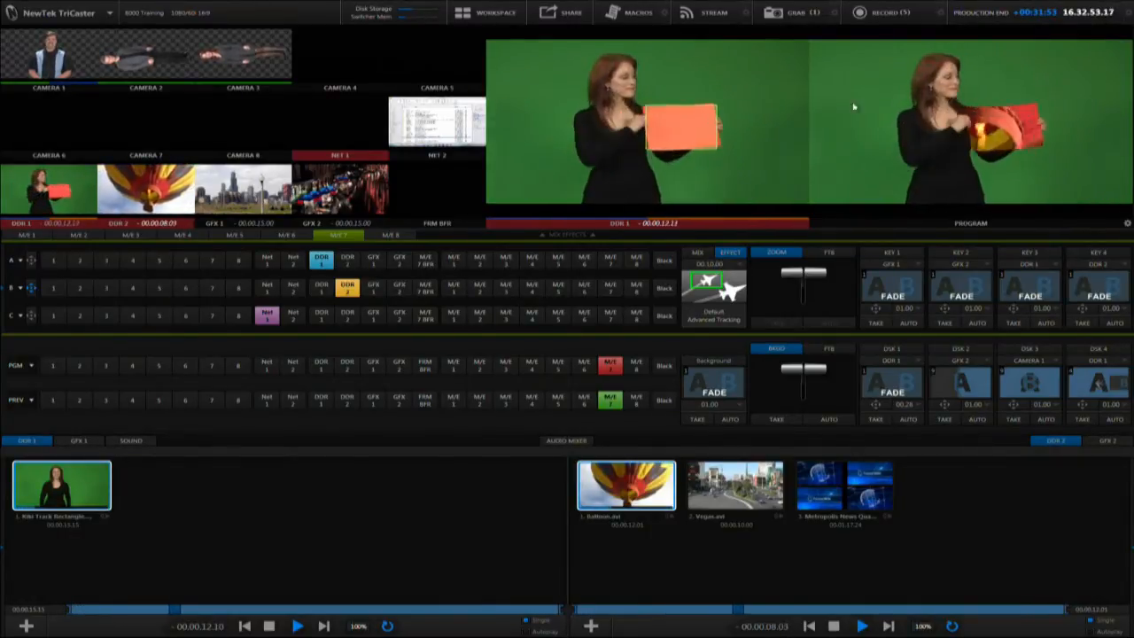
Make layer B of M/E 7 follow the tracker from DDR 1 and scale it to 107.2%
left_click(31, 287)
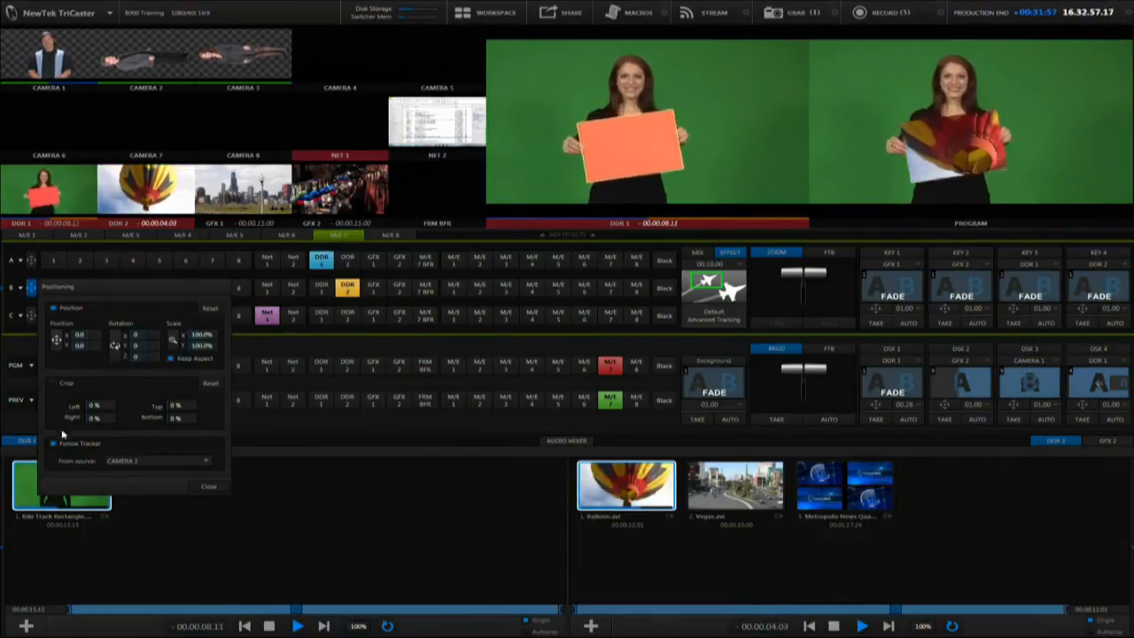
left_click(185, 460)
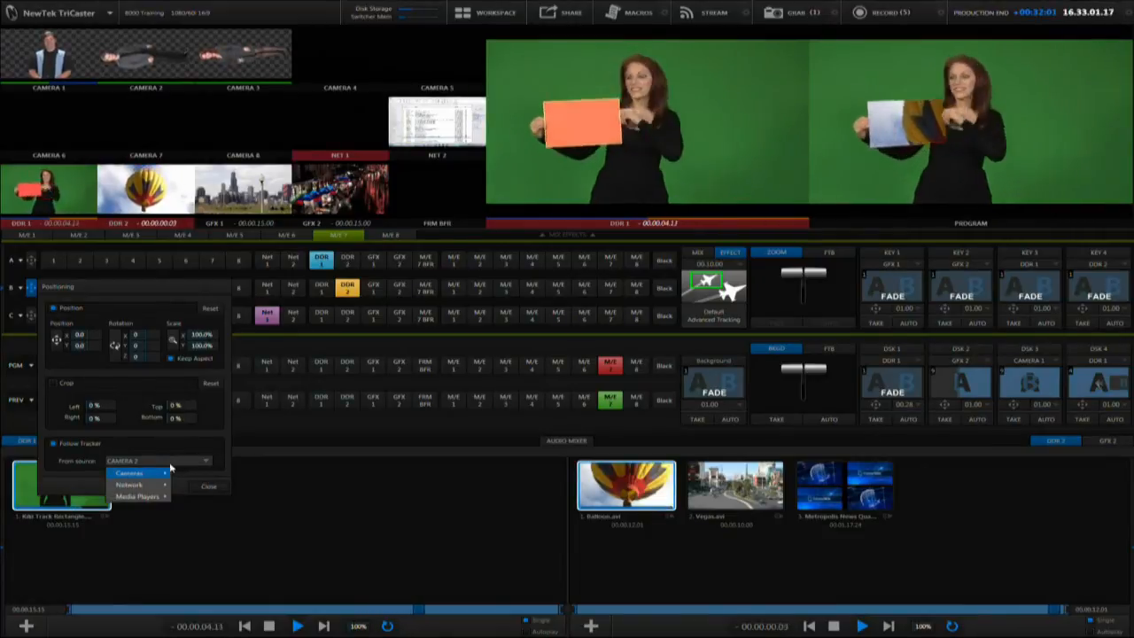
mouse_move(137, 498)
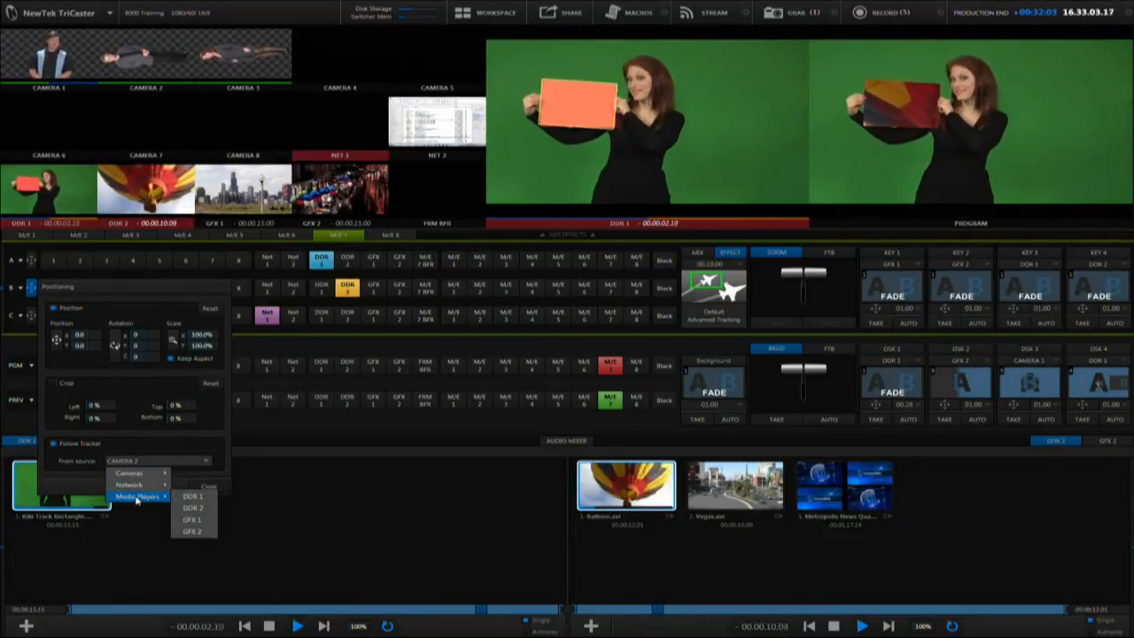
left_click(192, 497)
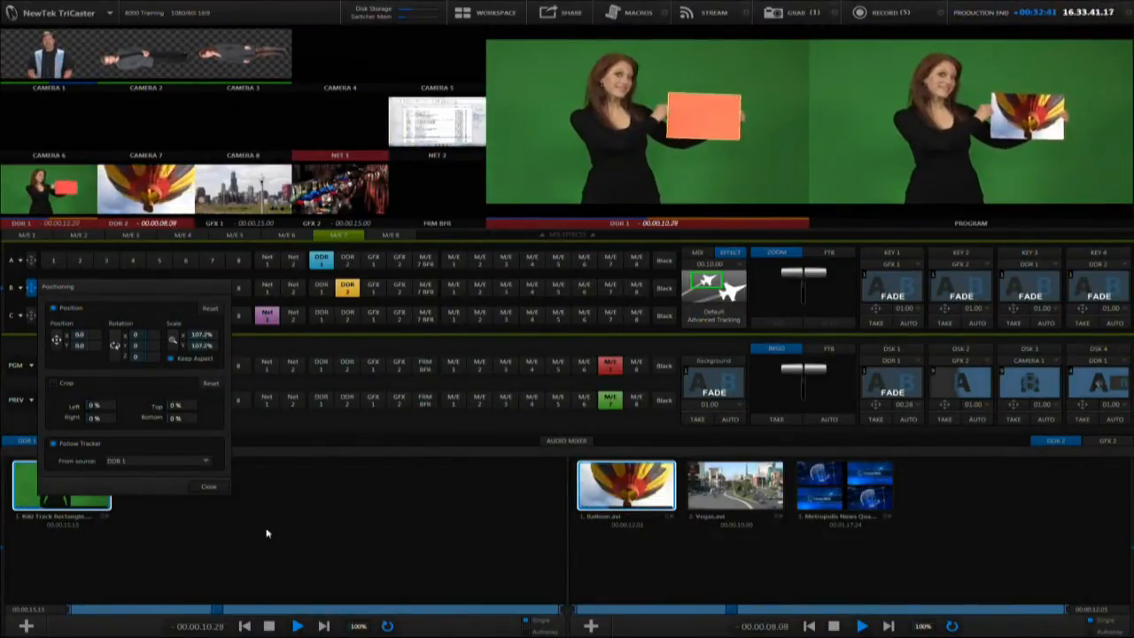
left_click(91, 228)
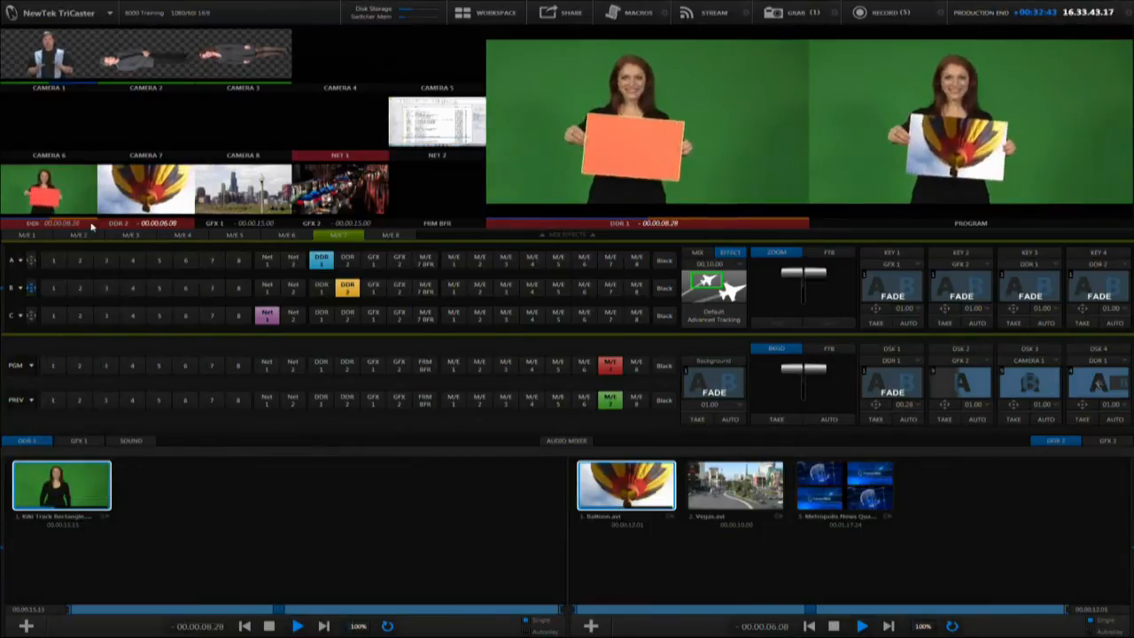
Turn on LiveMatte for DDR 1 and assign GFX 1 to layer C of M/E 7 as the background
left_click(91, 225)
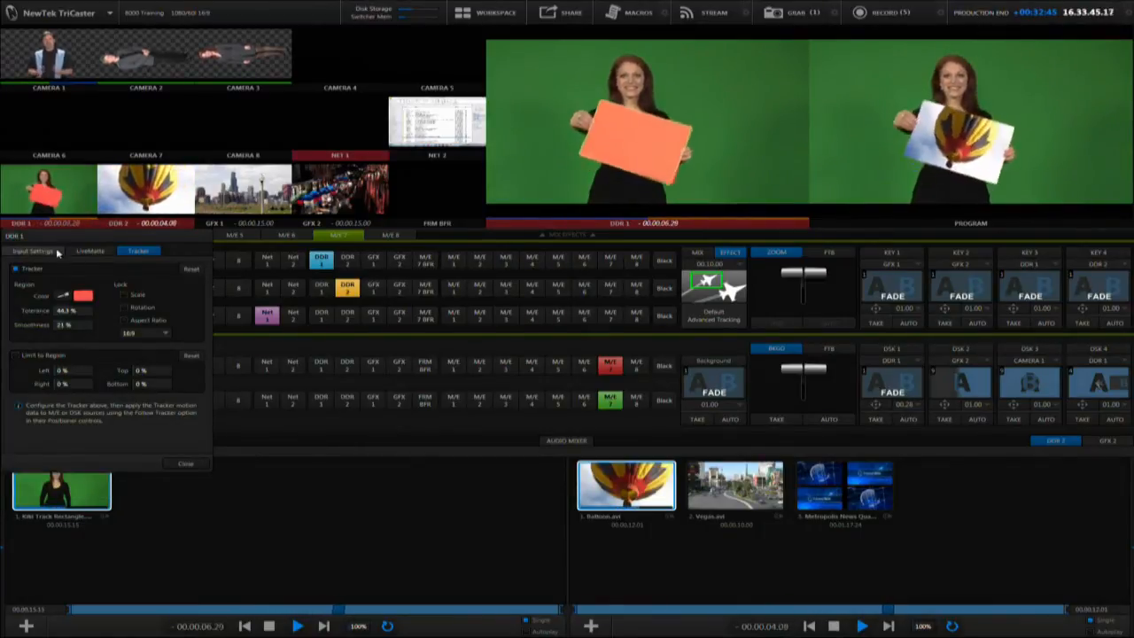
left_click(82, 251)
left_click(42, 270)
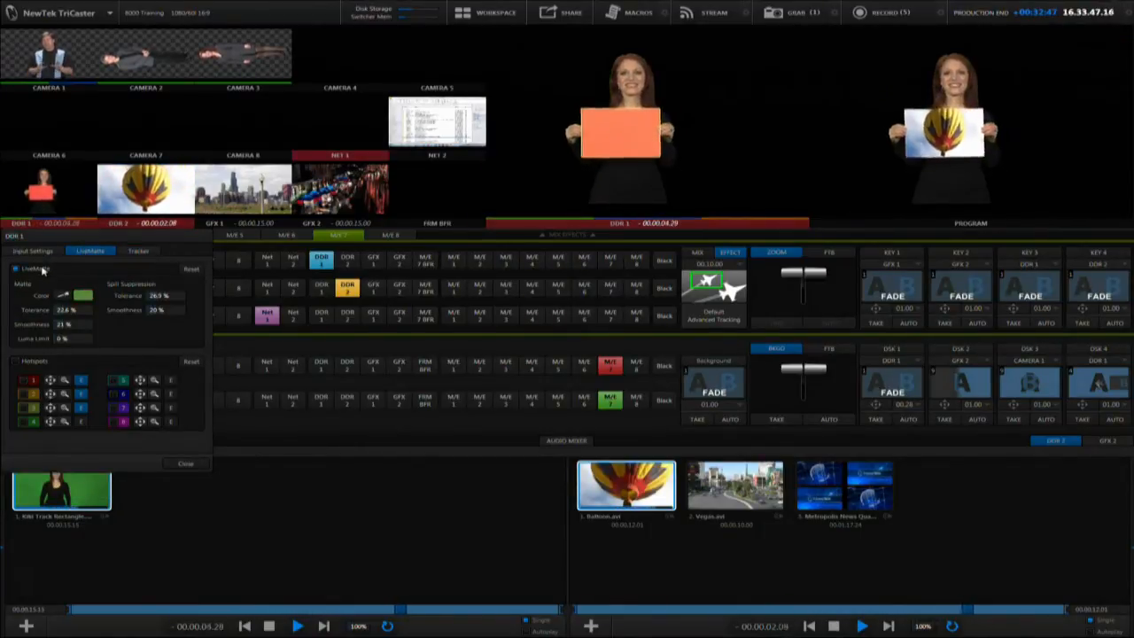
left_click(371, 317)
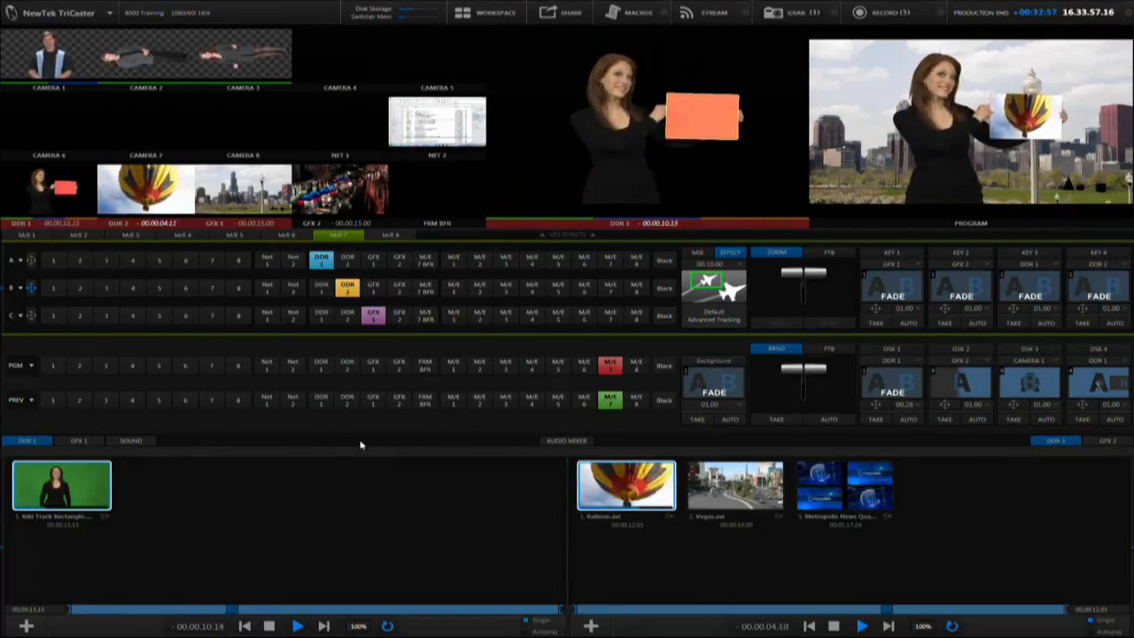
Turn off LiveMatte for DDR 1 and close its configuration
left_click(92, 223)
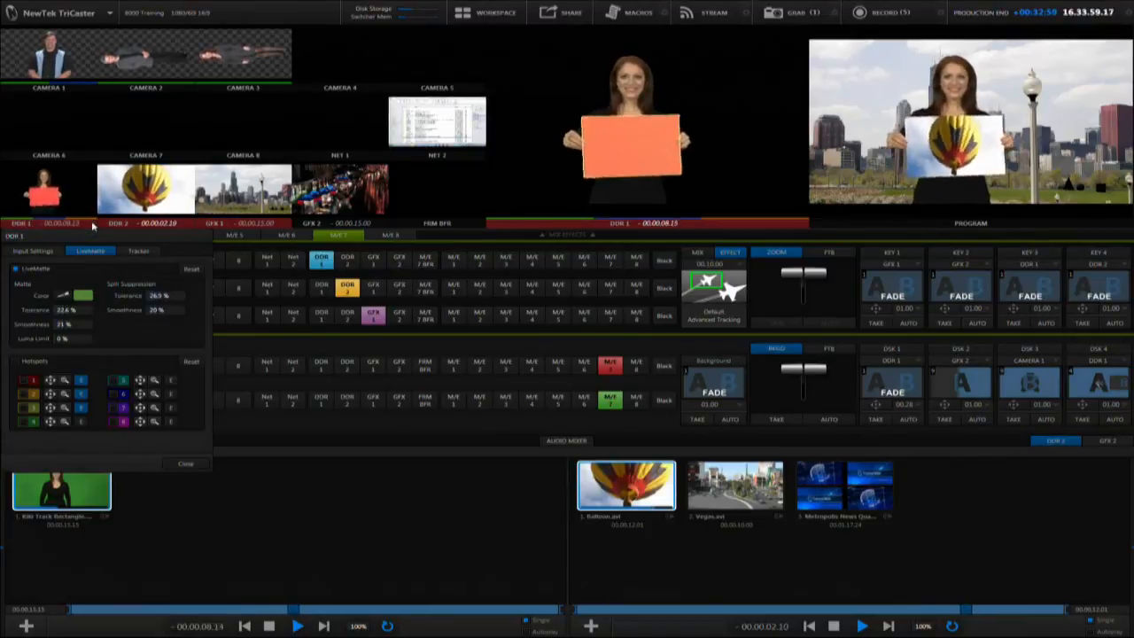
left_click(39, 270)
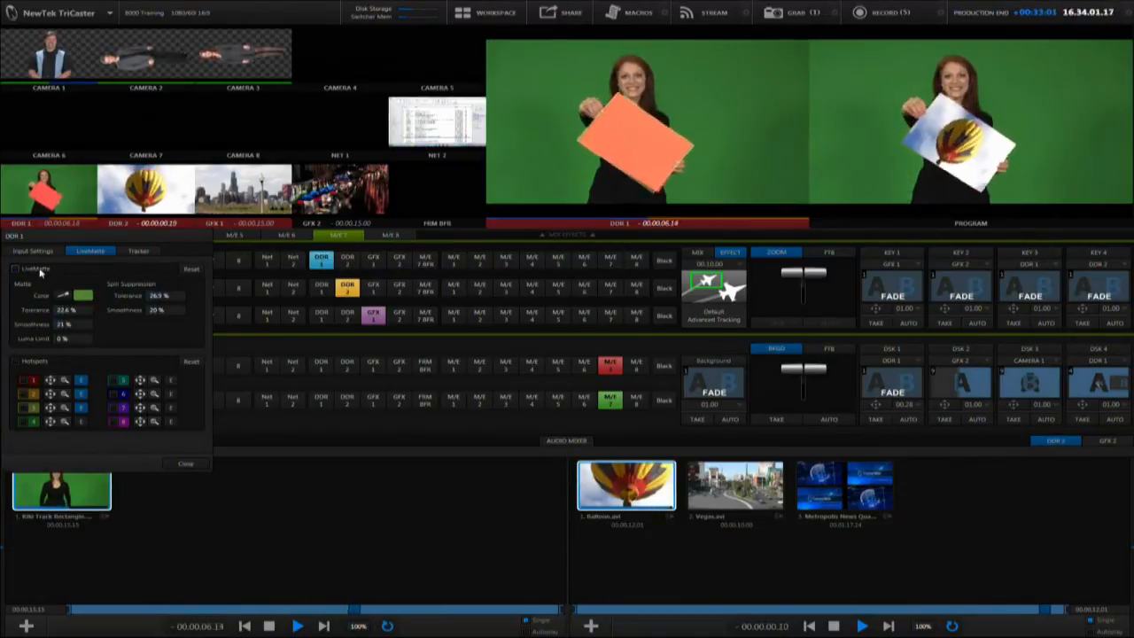
left_click(185, 463)
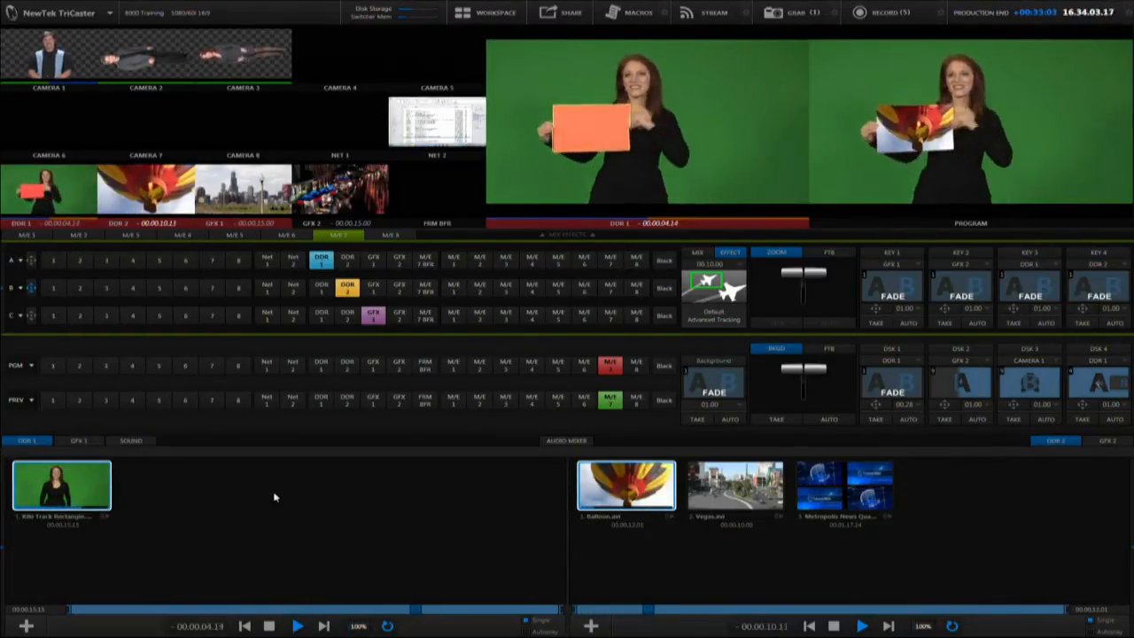
Put M/E 8 on program and load the Nightly Show A Right virtual set as its effect
left_click(635, 366)
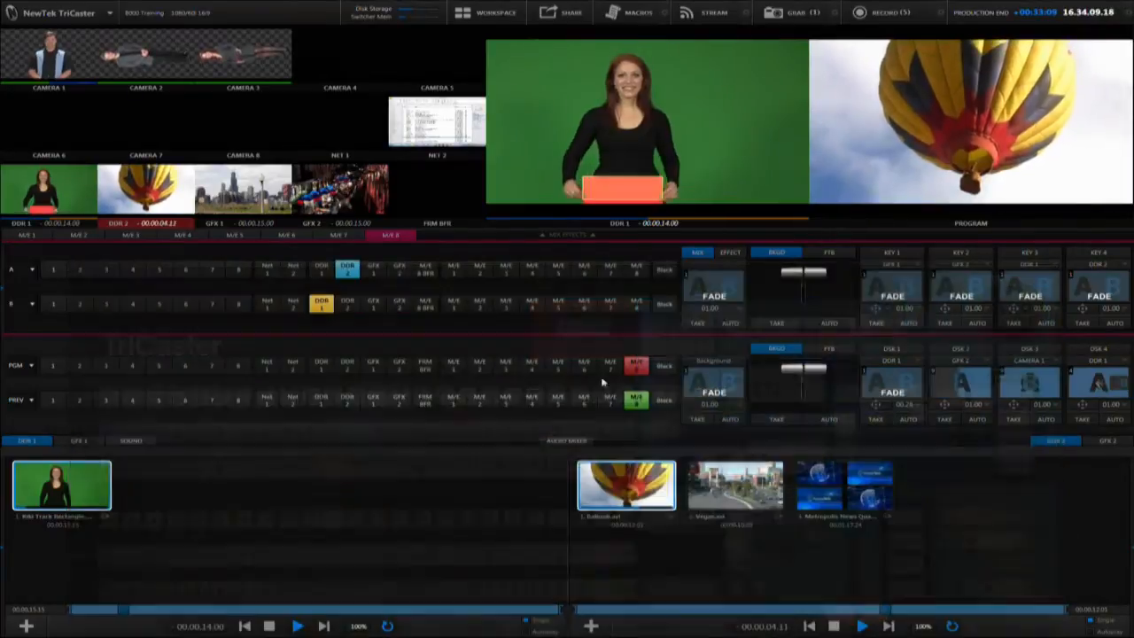
left_click(729, 253)
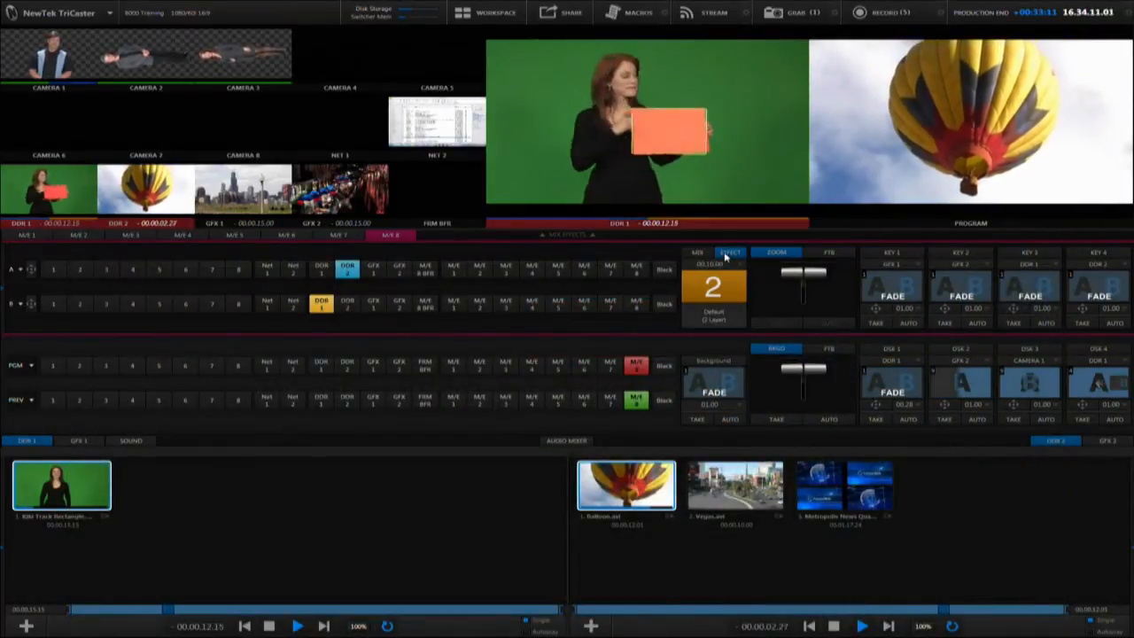
left_click(742, 310)
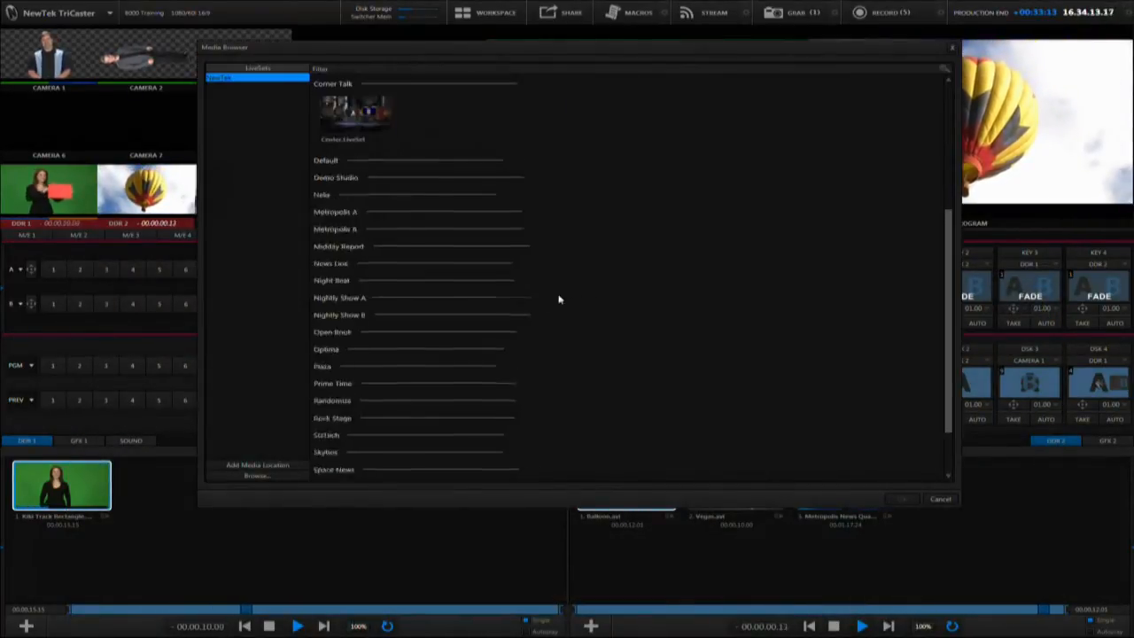
scroll(522, 323, "down", 5)
double_click(469, 336)
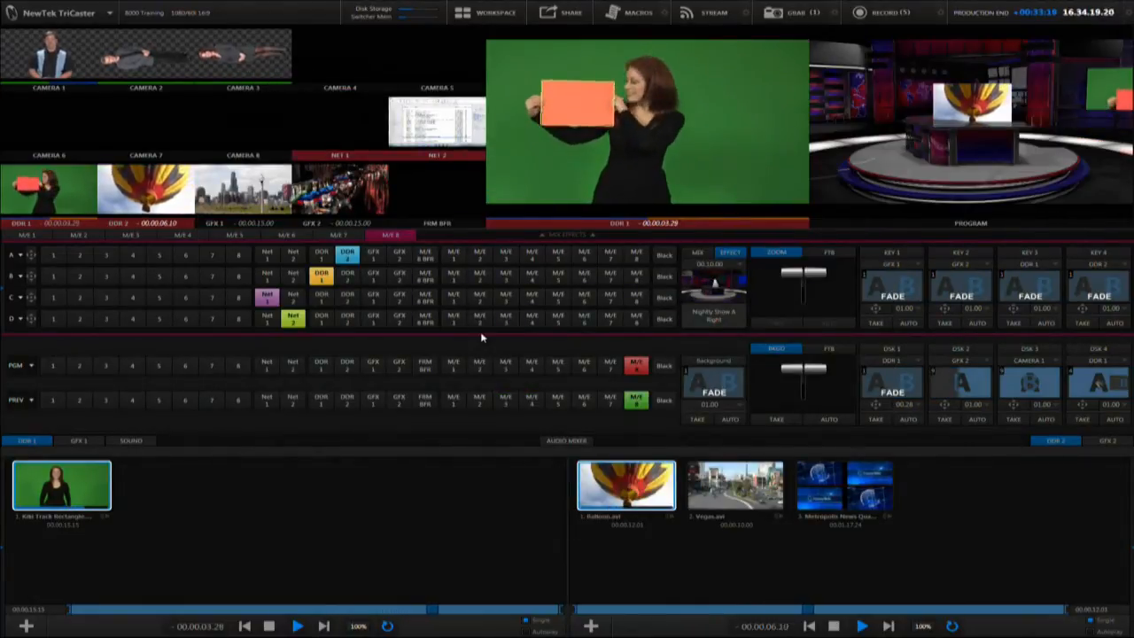
Assign M/E 7 to layer A of M/E 8 and Black to layers B, C and D
left_click(610, 255)
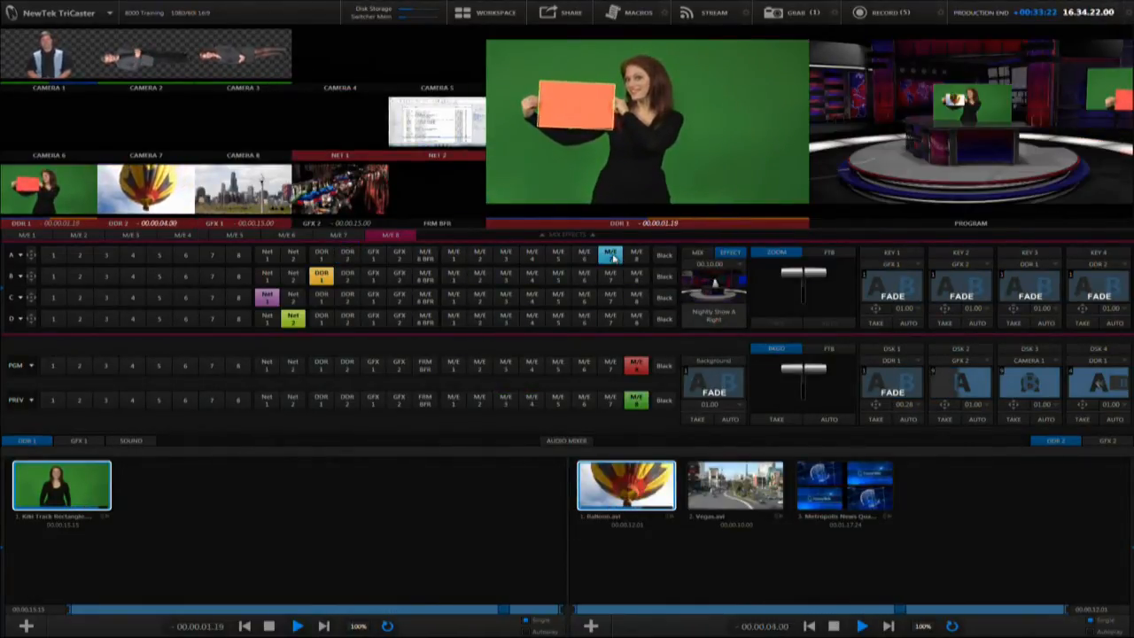
left_click(664, 276)
left_click(664, 297)
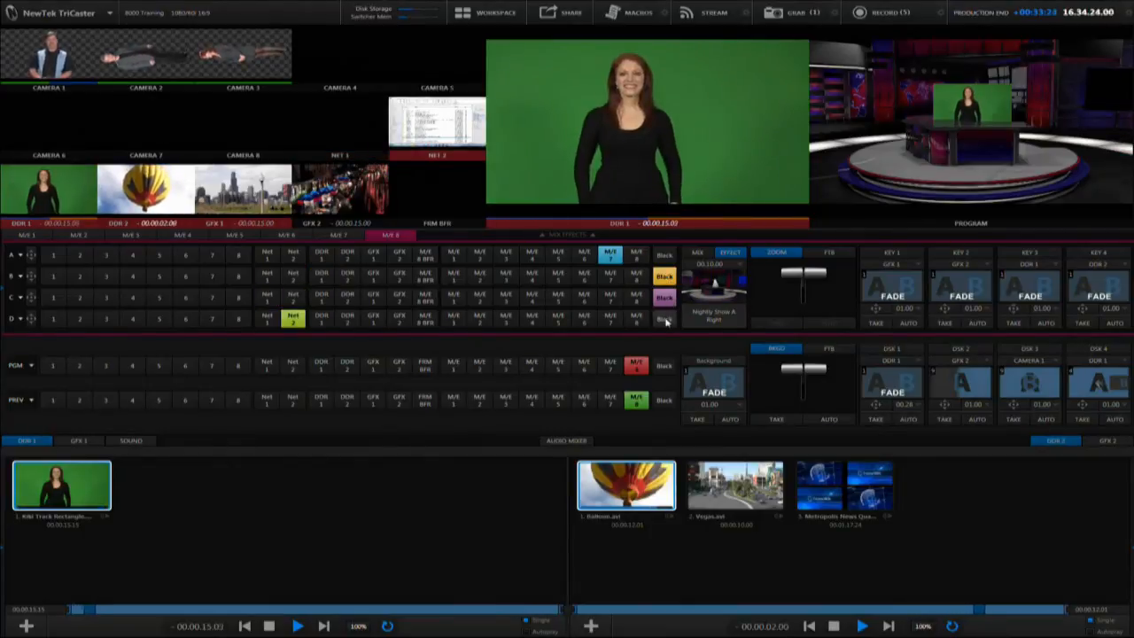
left_click(665, 319)
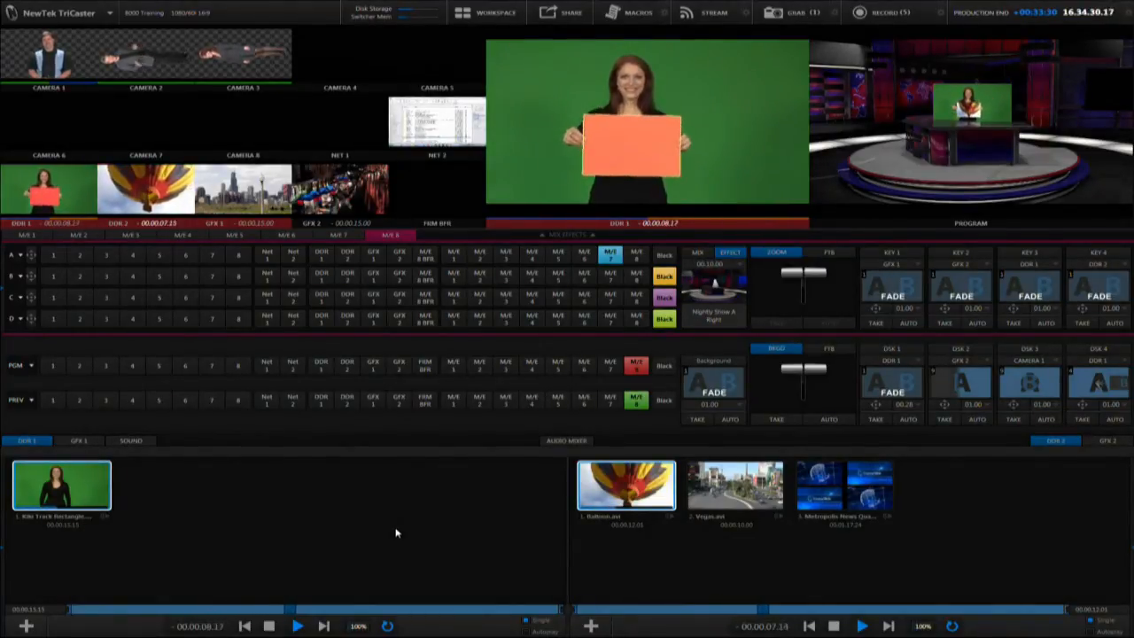
Set the preview monitor's displayed source to M/E 7
right_click(708, 123)
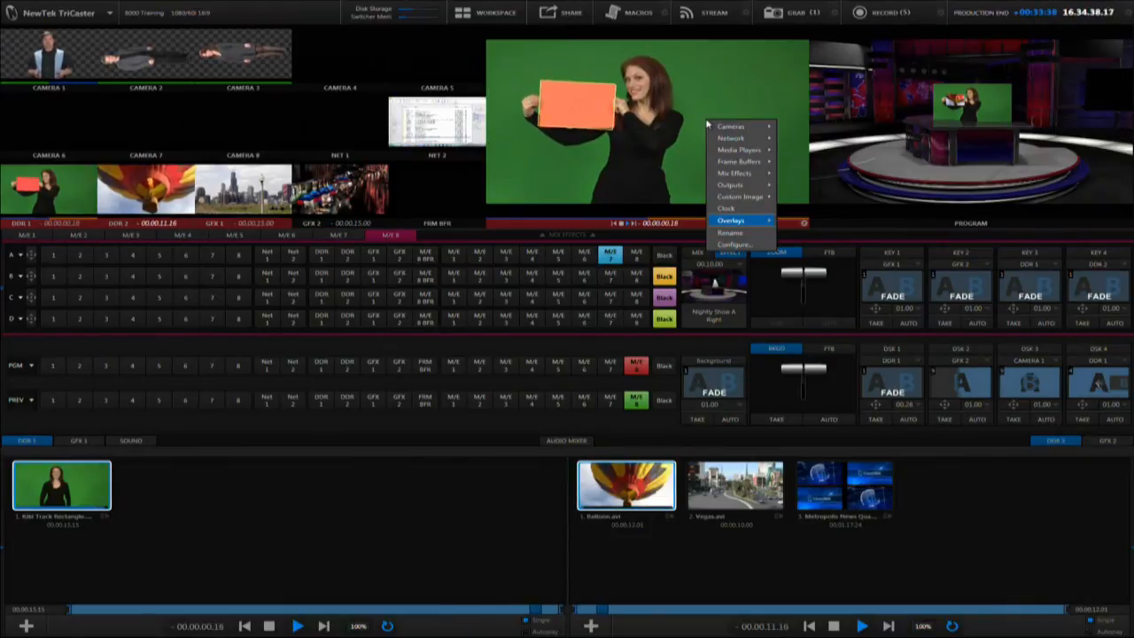
mouse_move(748, 173)
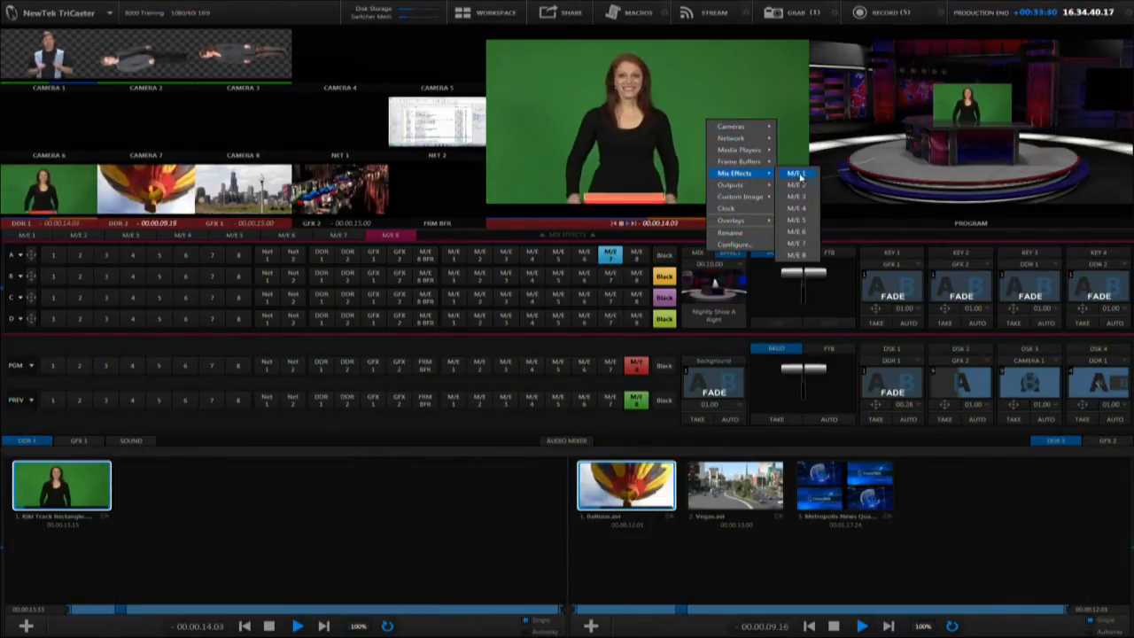
left_click(792, 243)
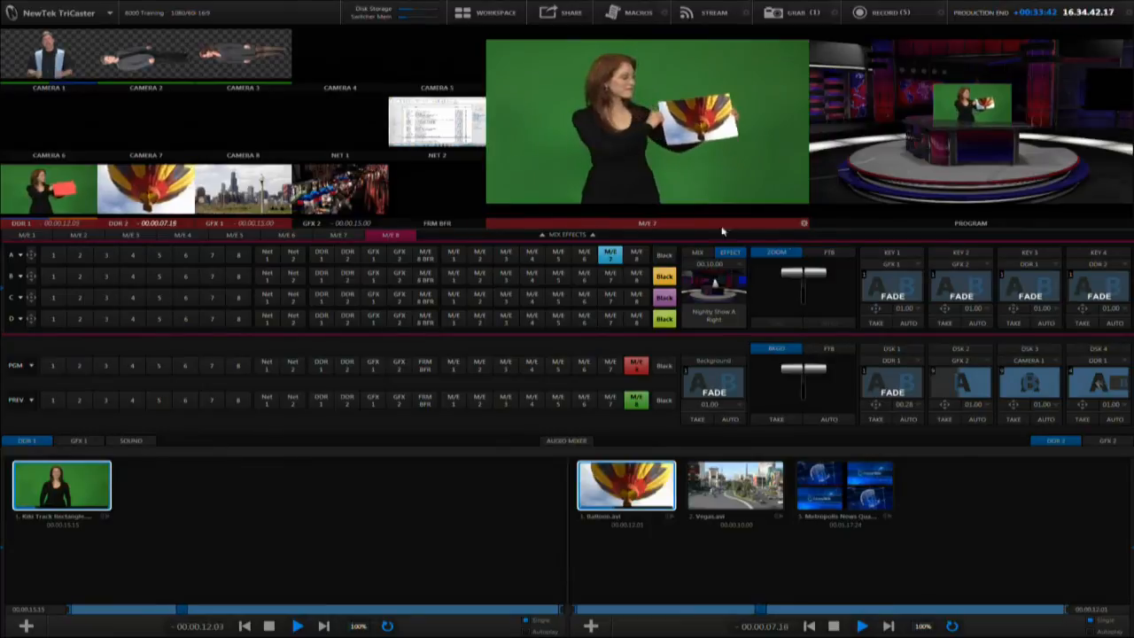
Turn on LiveMatte for M/E 7's output, and check DDR 1's LiveMatte settings before closing them
double_click(724, 171)
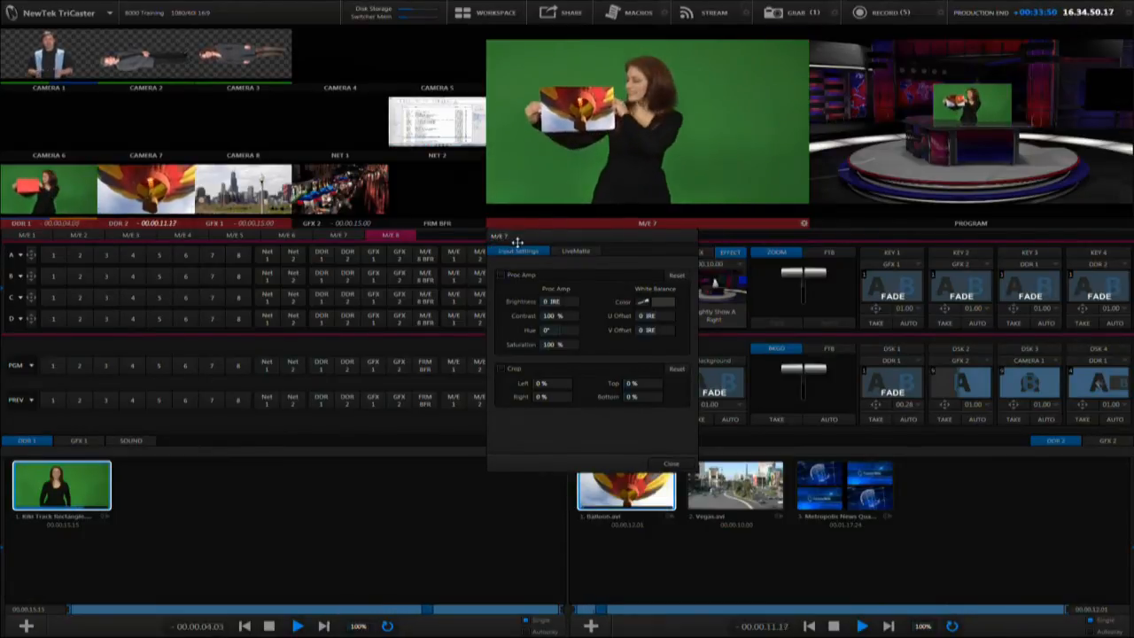
left_click(567, 252)
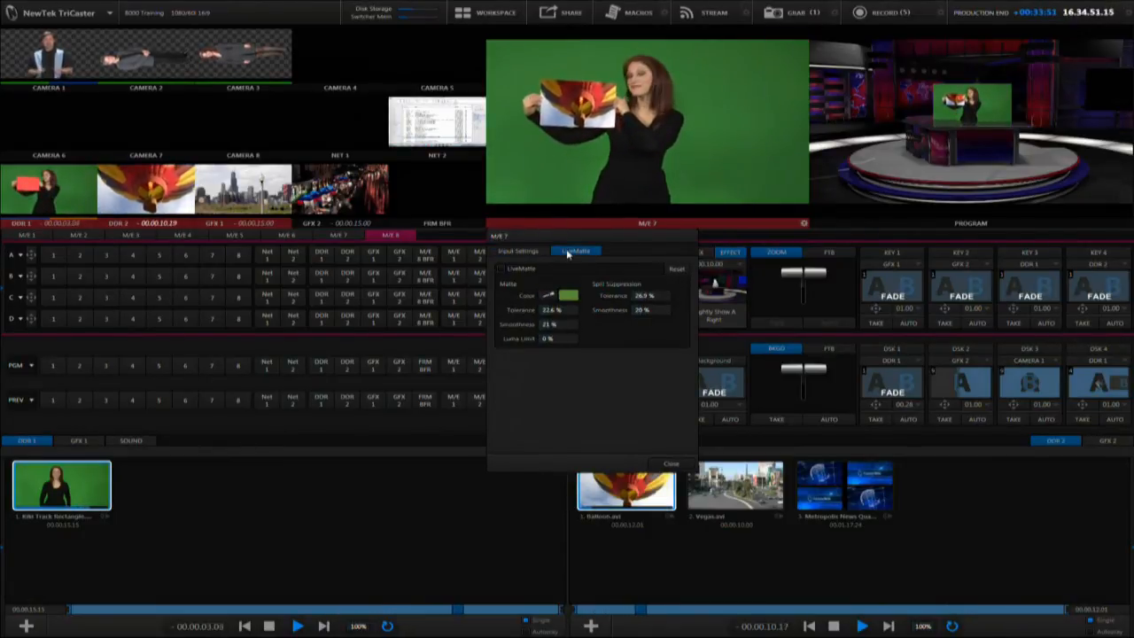
left_click(501, 267)
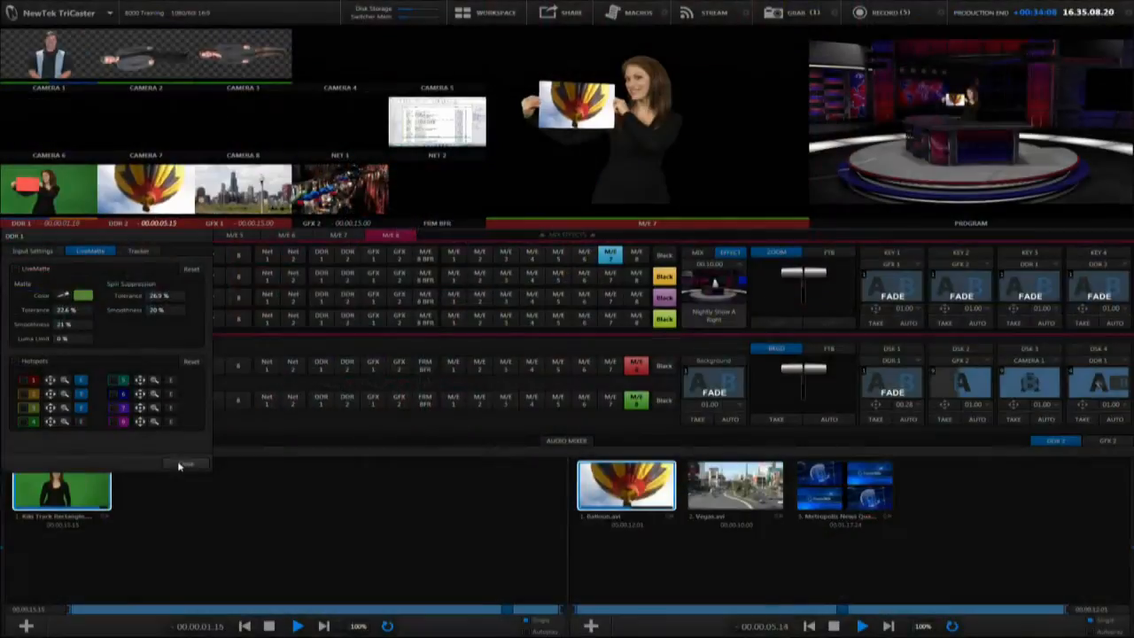
left_click(181, 464)
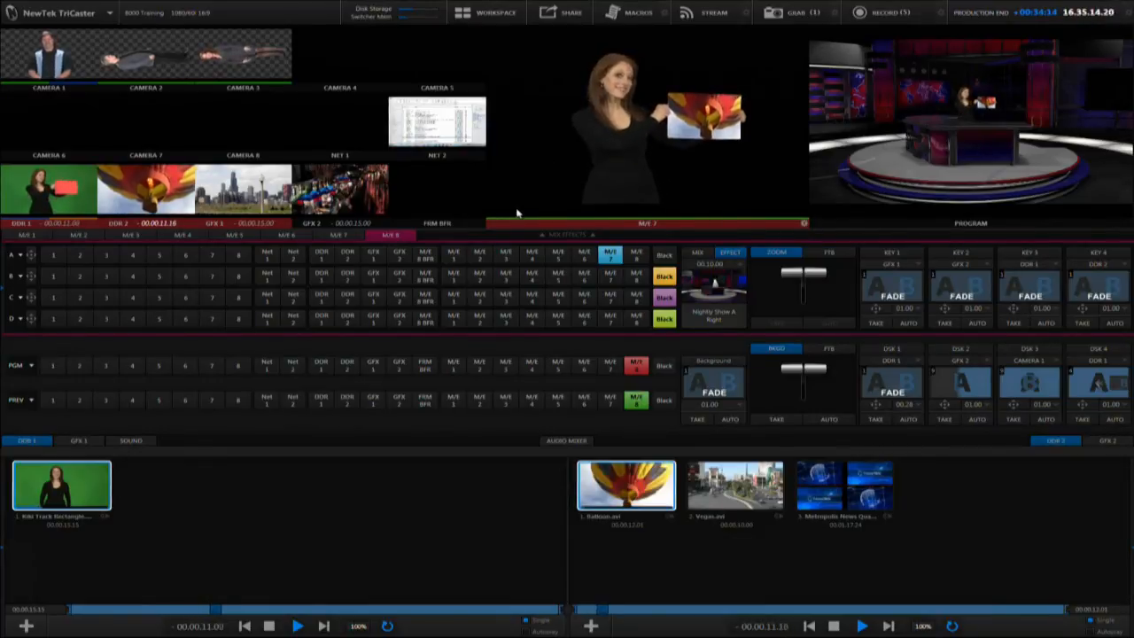
Switch both the program and preview rows to M/E 7
left_click(611, 365)
left_click(611, 406)
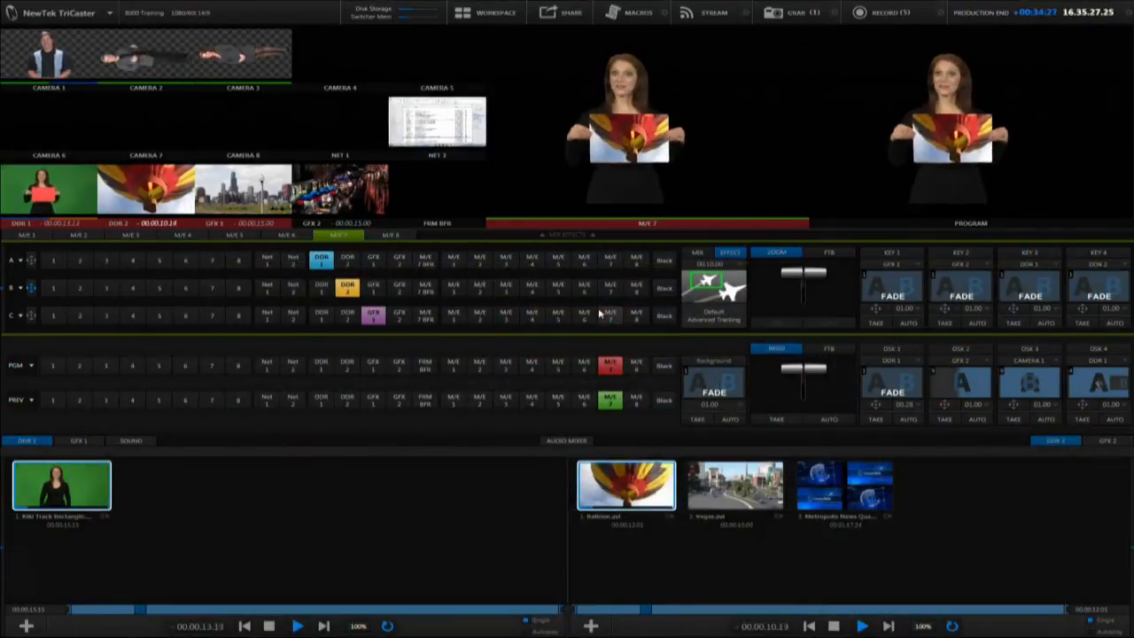
Assign the M/E 2 BFR frame buffer as the source of Key 2 in M/E 7
left_click(972, 264)
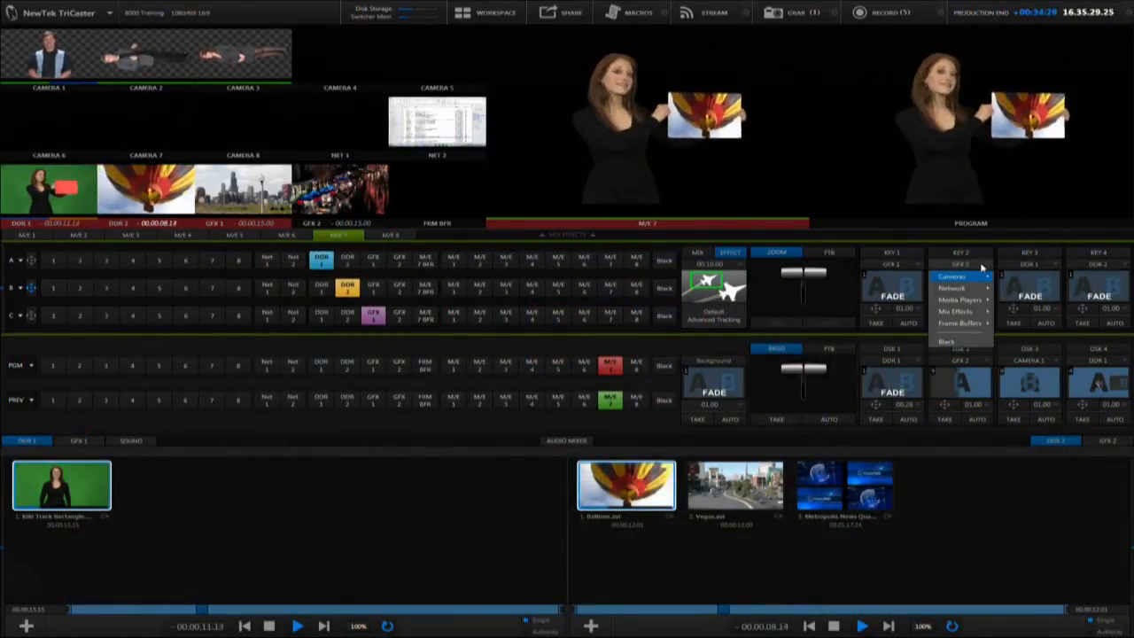
mouse_move(974, 322)
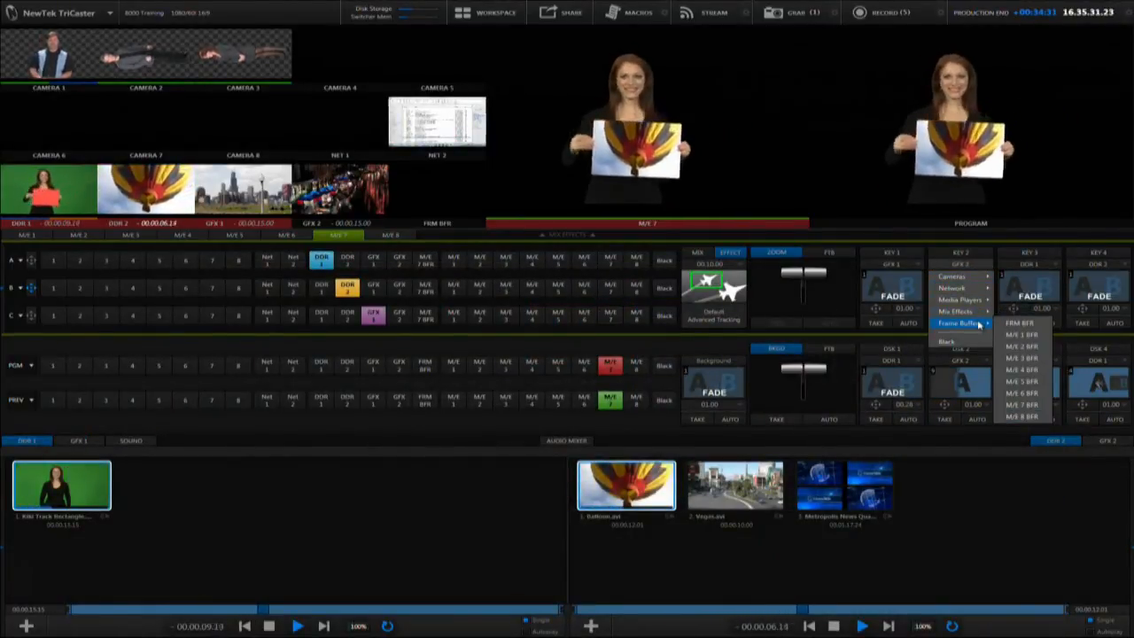
left_click(1012, 346)
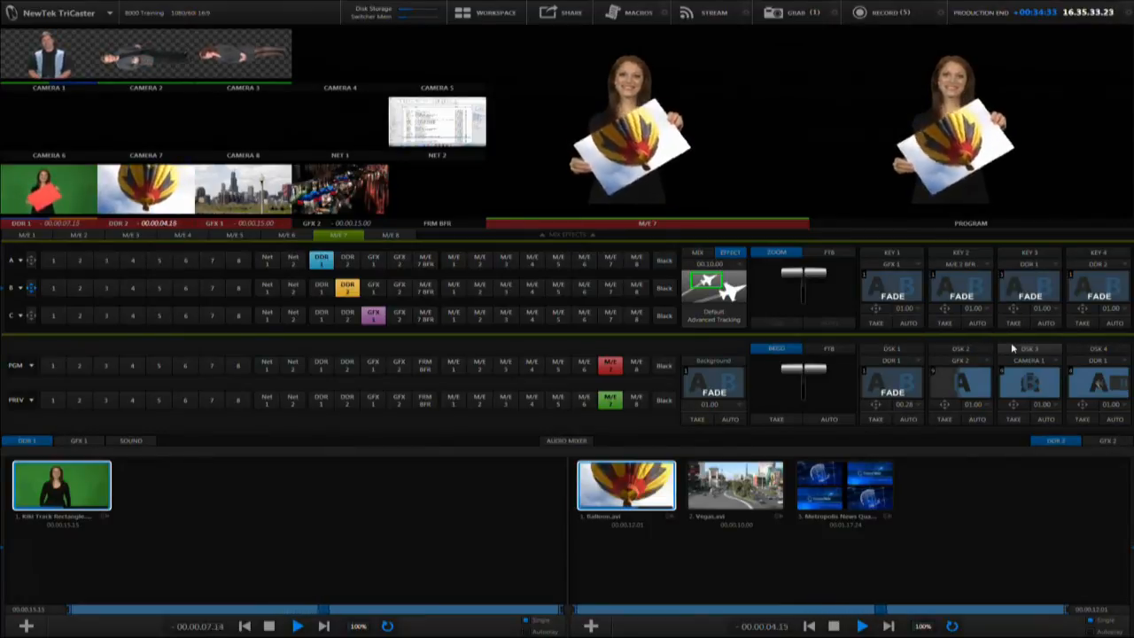
Make M/E 7's Key 2 follow the tracker from DDR 1, and position its NewTek logo just below the tracked card
left_click(944, 309)
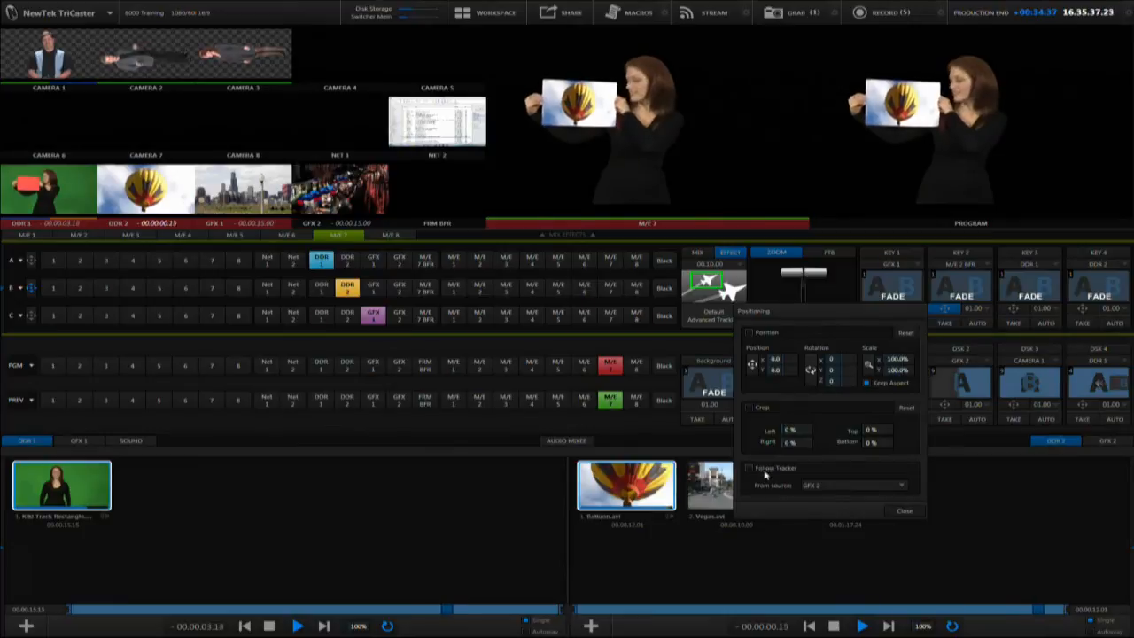
left_click(813, 485)
mouse_move(820, 524)
left_click(790, 522)
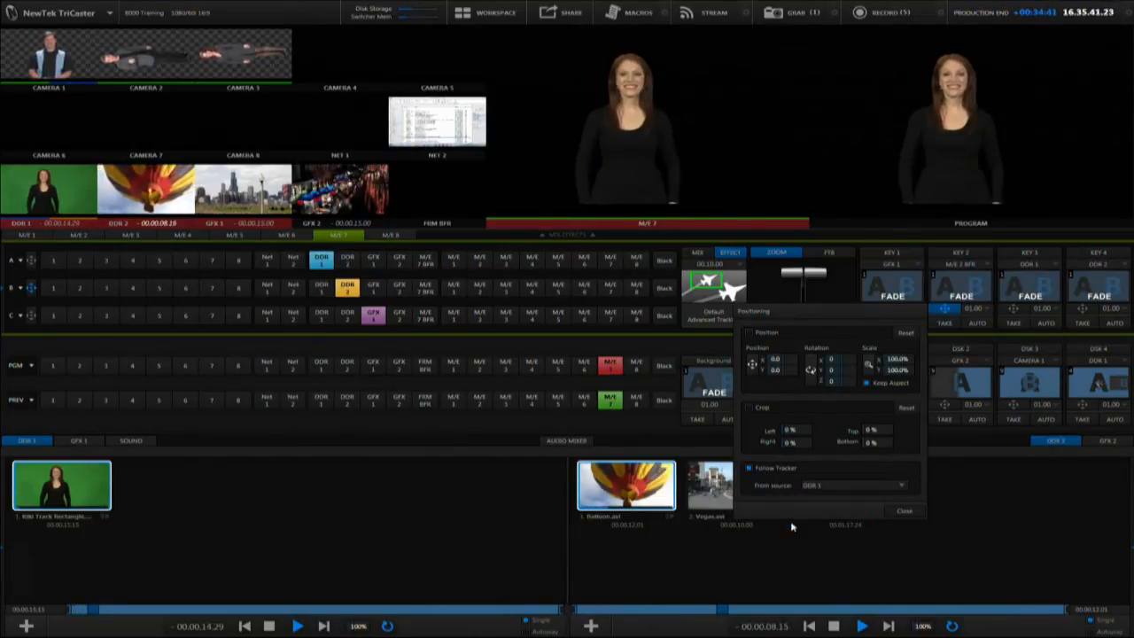
left_click(904, 512)
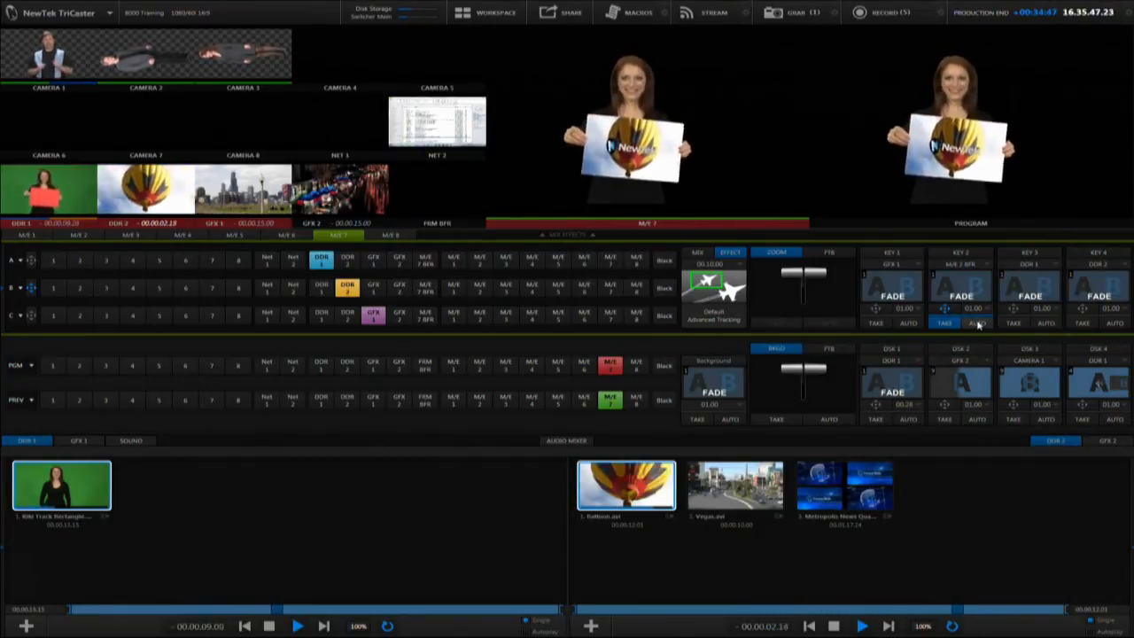
left_click(943, 310)
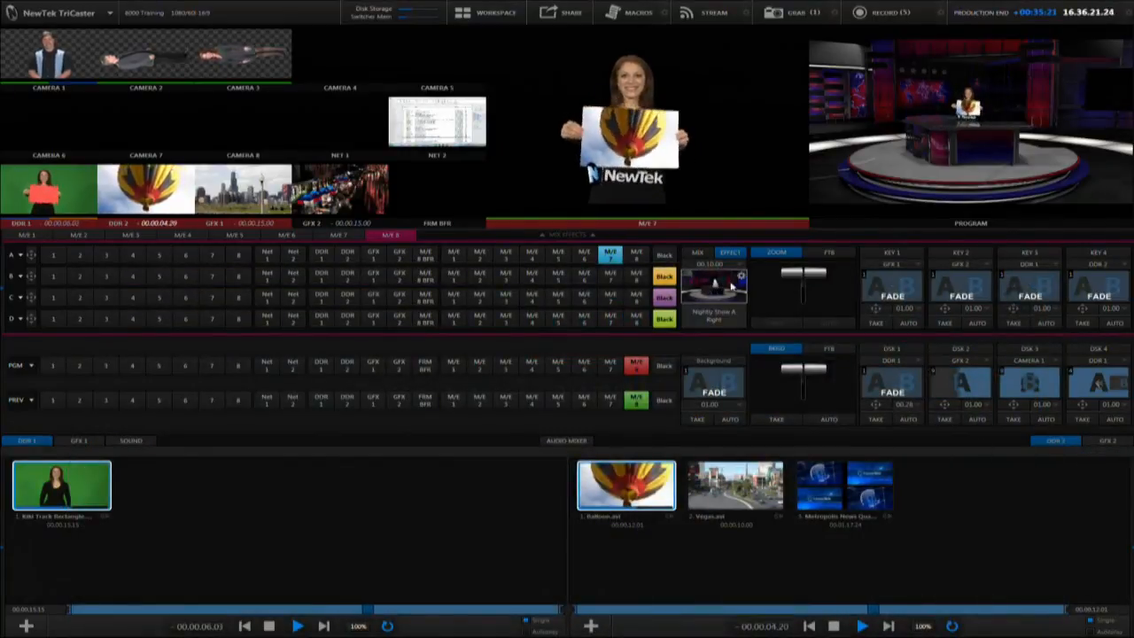
Switch M/E 8's Nightly Show A - Right virtual set to its second preset, the closer desk shot, and close the preset editor
left_click(728, 288)
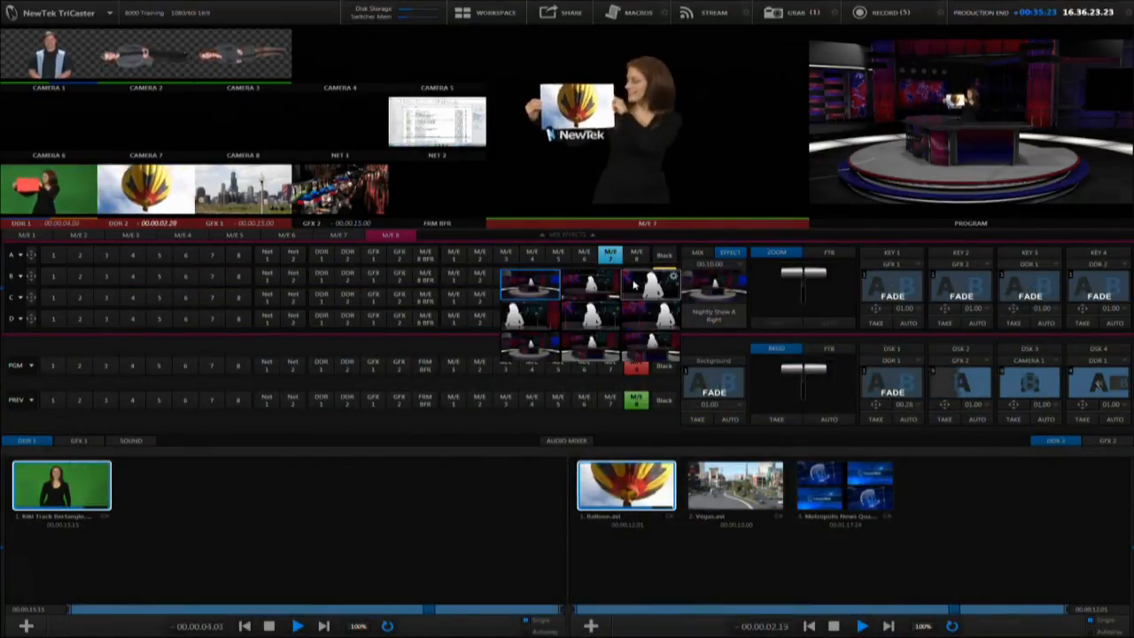
left_click(613, 278)
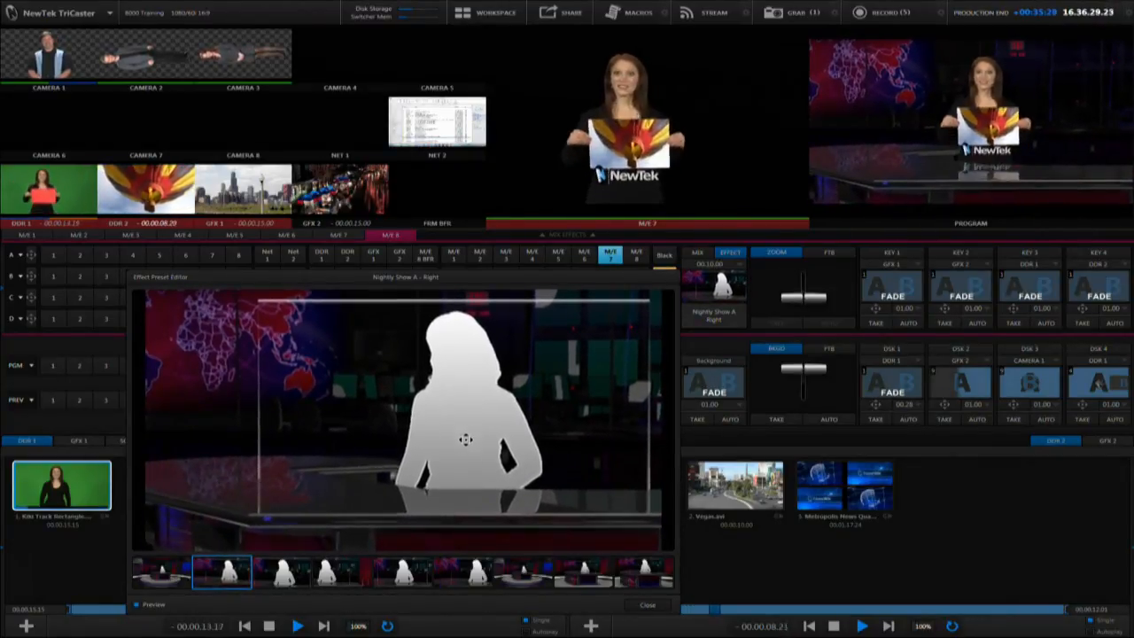
left_click(652, 605)
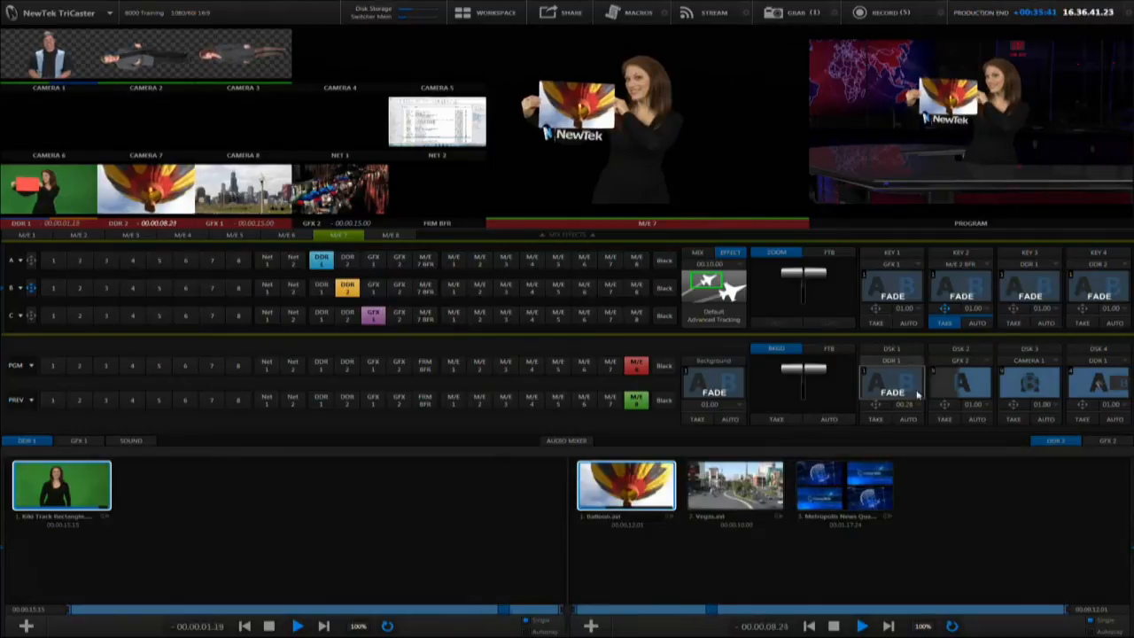
Open the transition choices for Key 2 in M/E 7
left_click(959, 289)
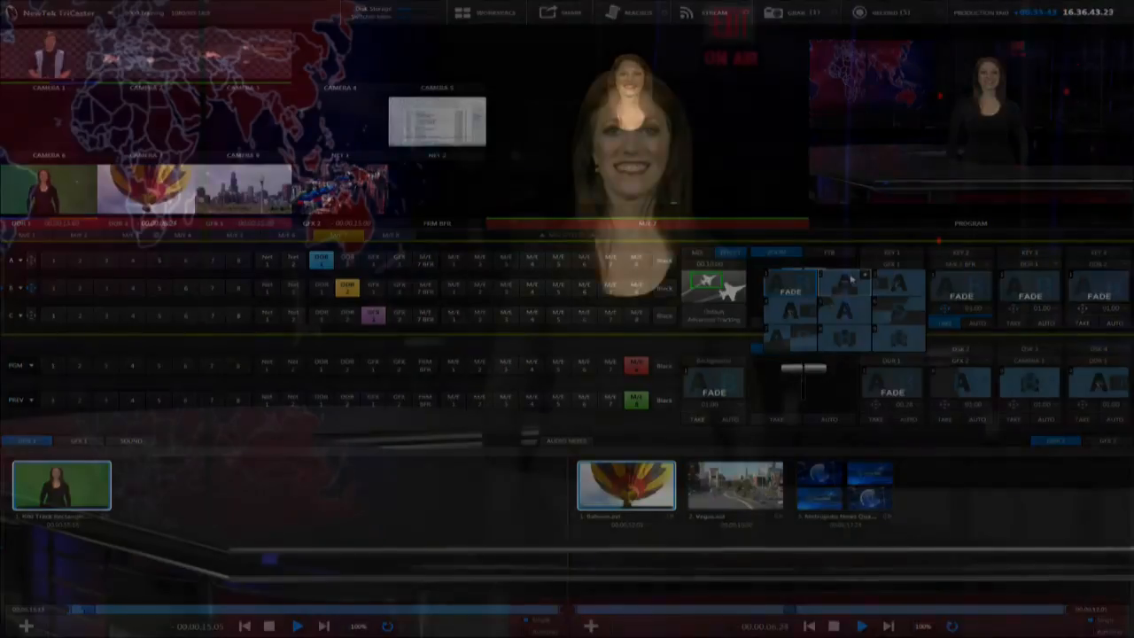